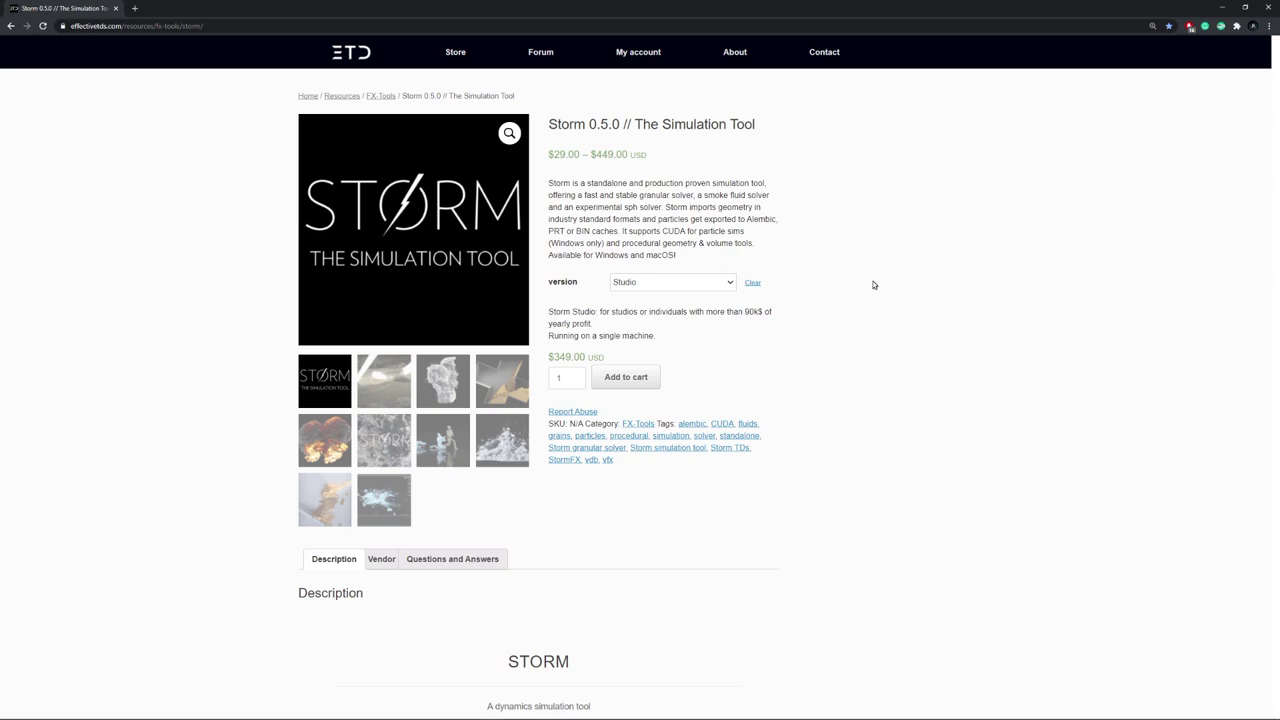
- Choose the Student version of Storm 0.5.0 and check the product's price range
click(706, 286)
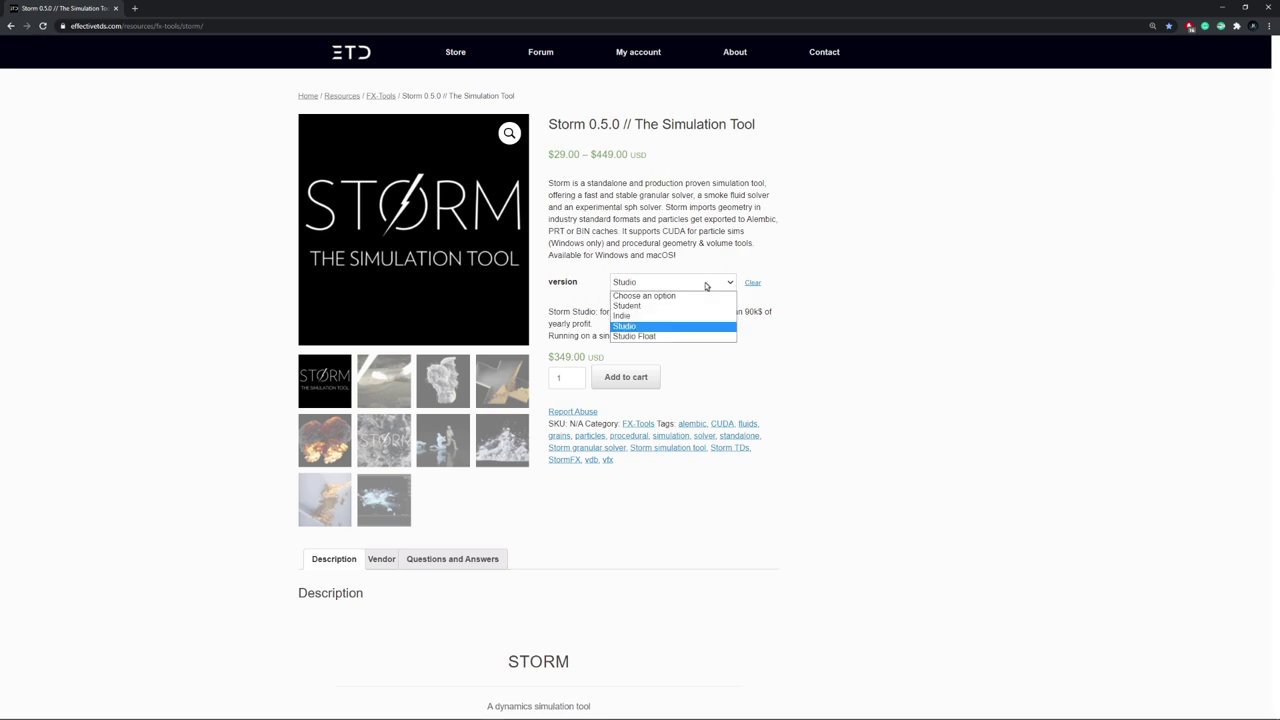
click(636, 308)
drag(550, 155, 612, 155)
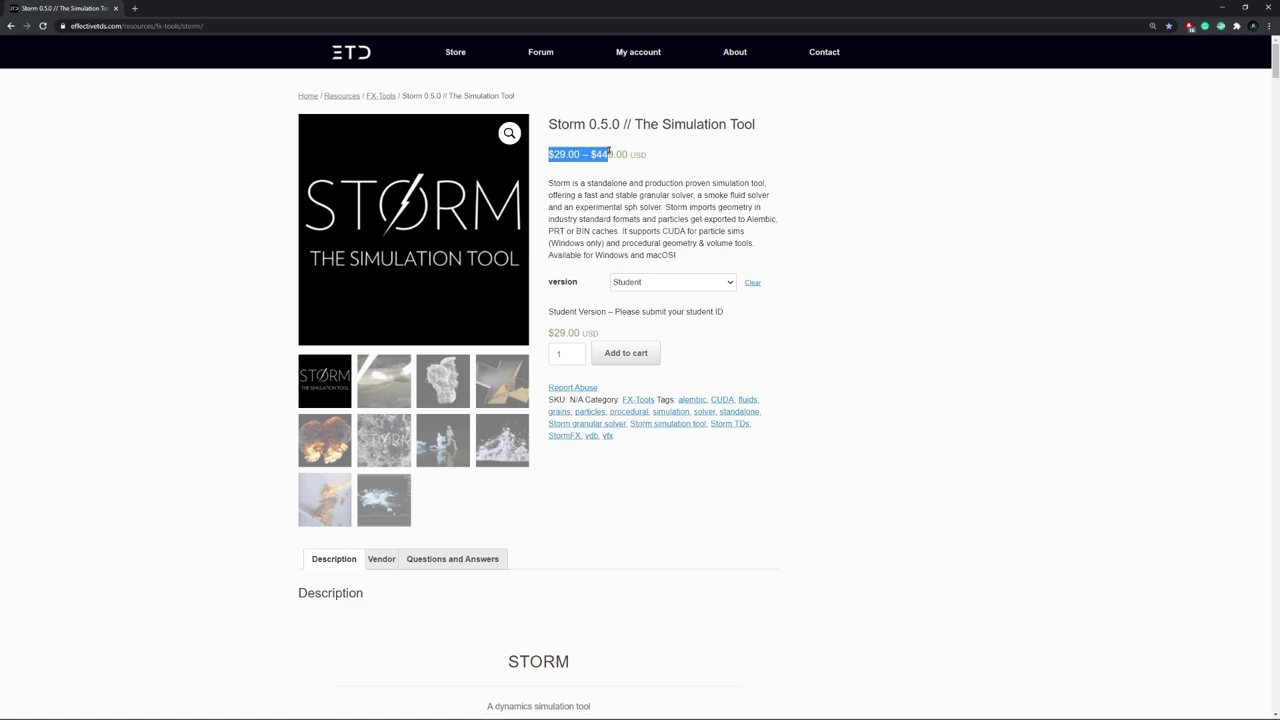
click(828, 229)
- Look through the Storm product page's feature overview, examples gallery and latest updates
scroll(831, 235, down, 12)
scroll(837, 246, down, 4)
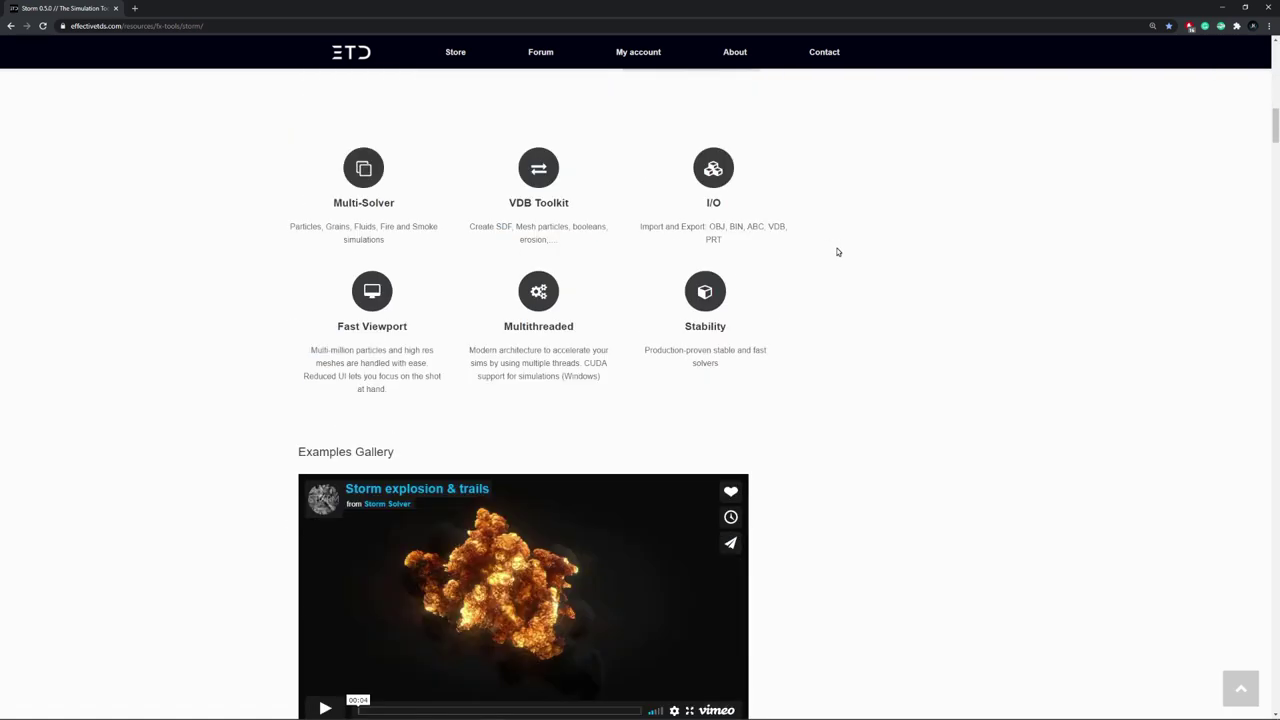
scroll(838, 252, down, 20)
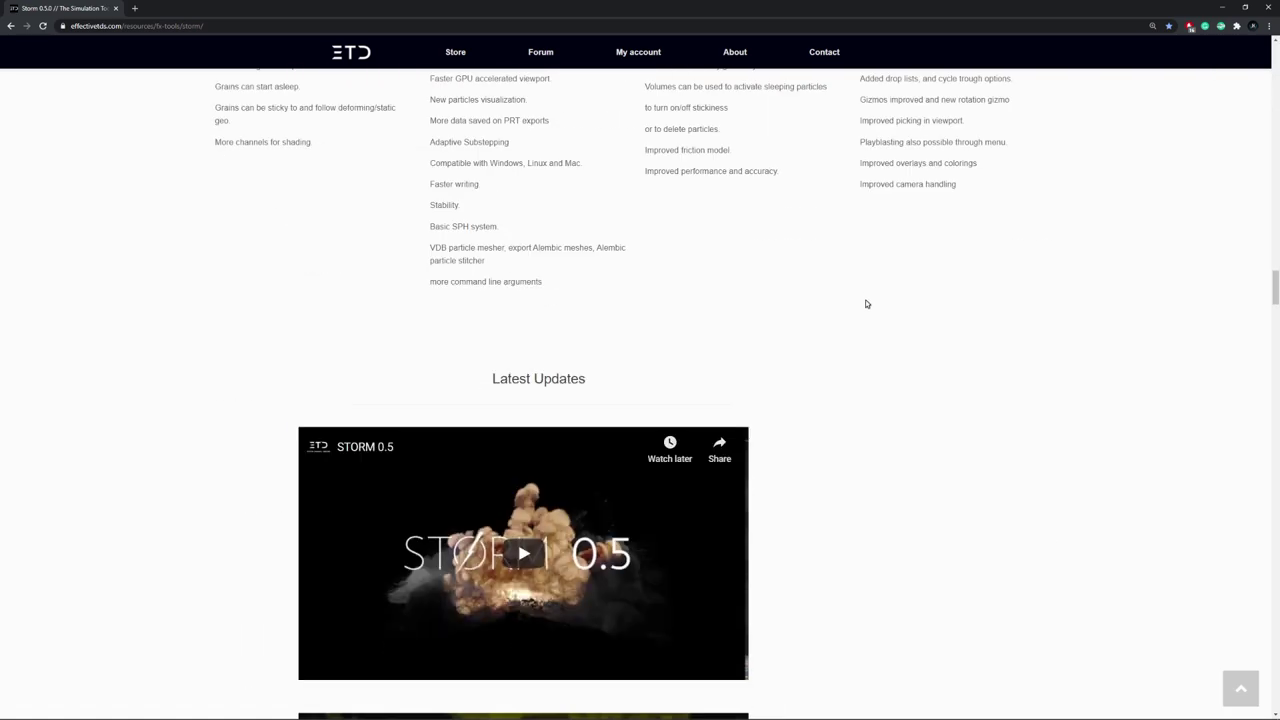
scroll(866, 302, down, 15)
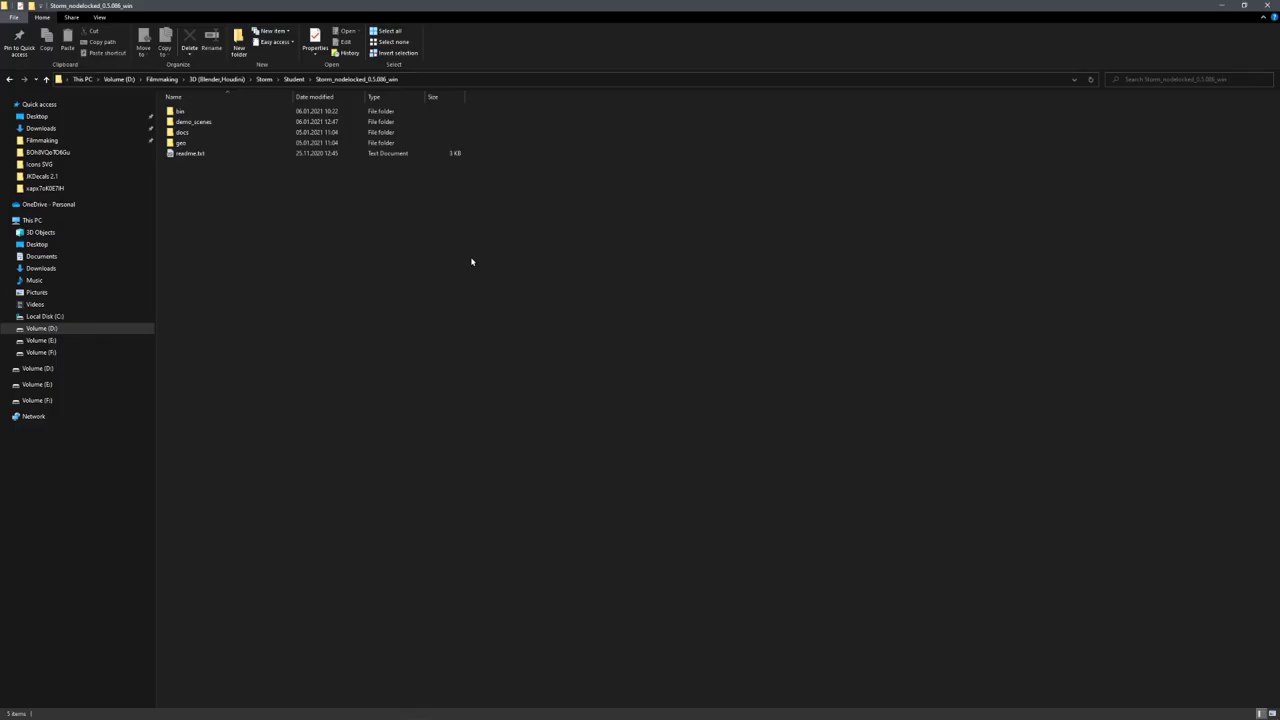
- Examine the Storm installation's bin folder and the sample meshes in its geo folder
drag(233, 212, 284, 183)
drag(284, 183, 284, 183)
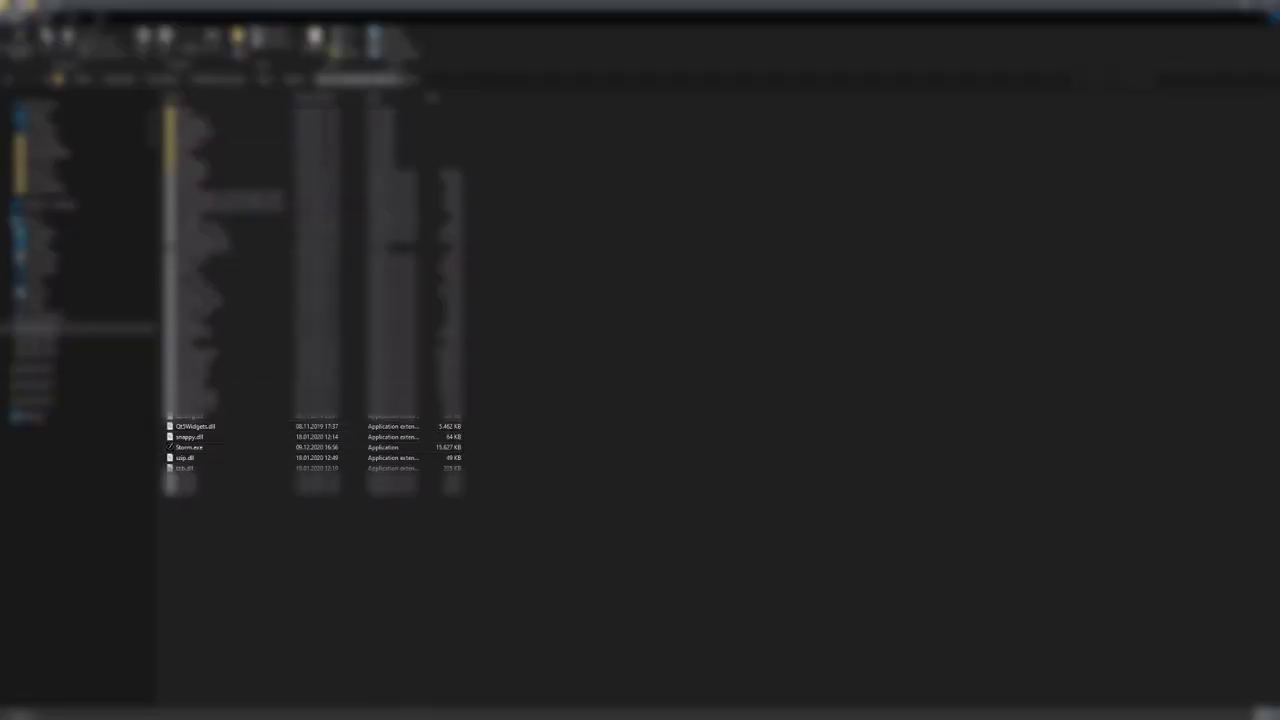
click(357, 79)
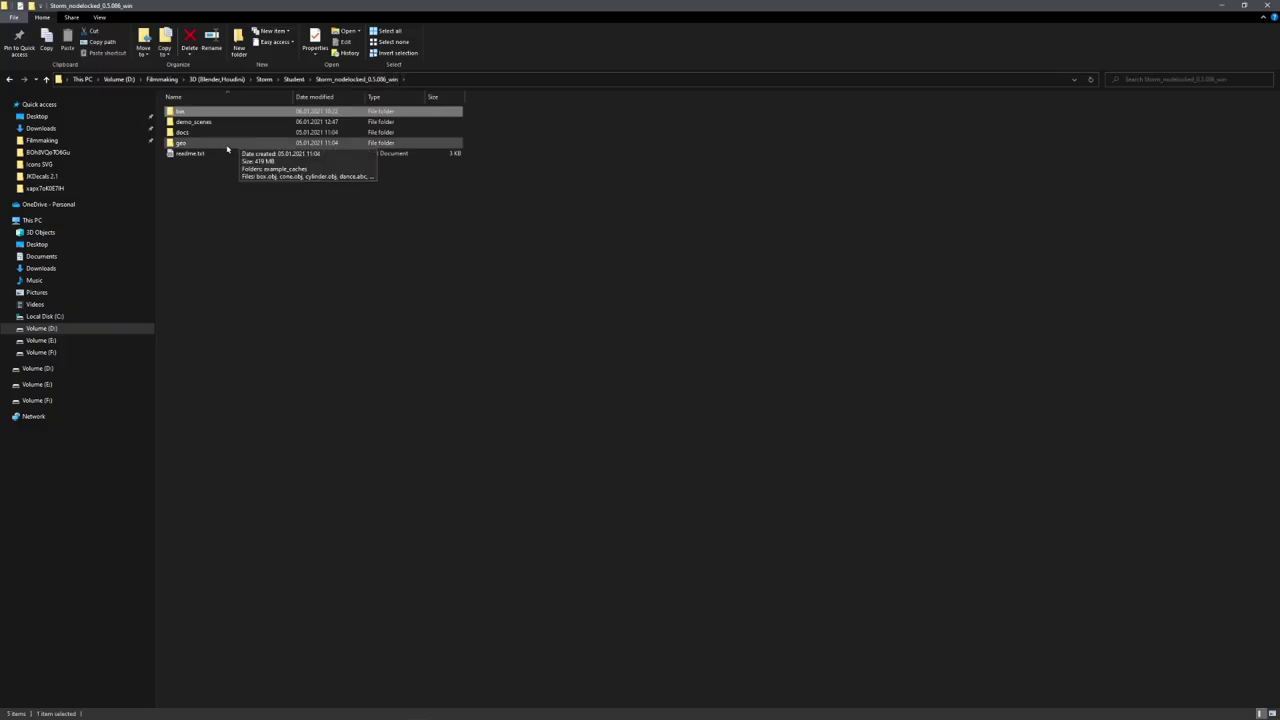
double_click(228, 143)
drag(205, 258, 255, 282)
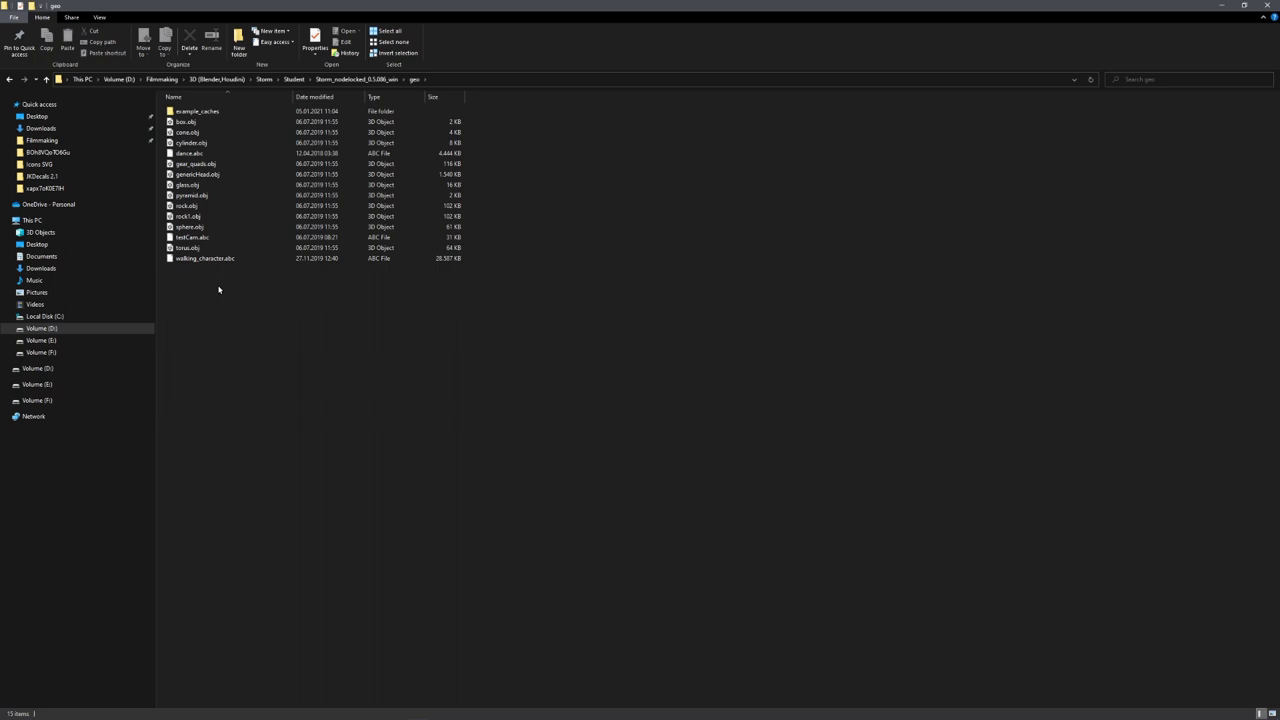
- Switch to Storm and enlarge the Procedurals node area by shrinking the Parameters area above it
key(alt+Tab)
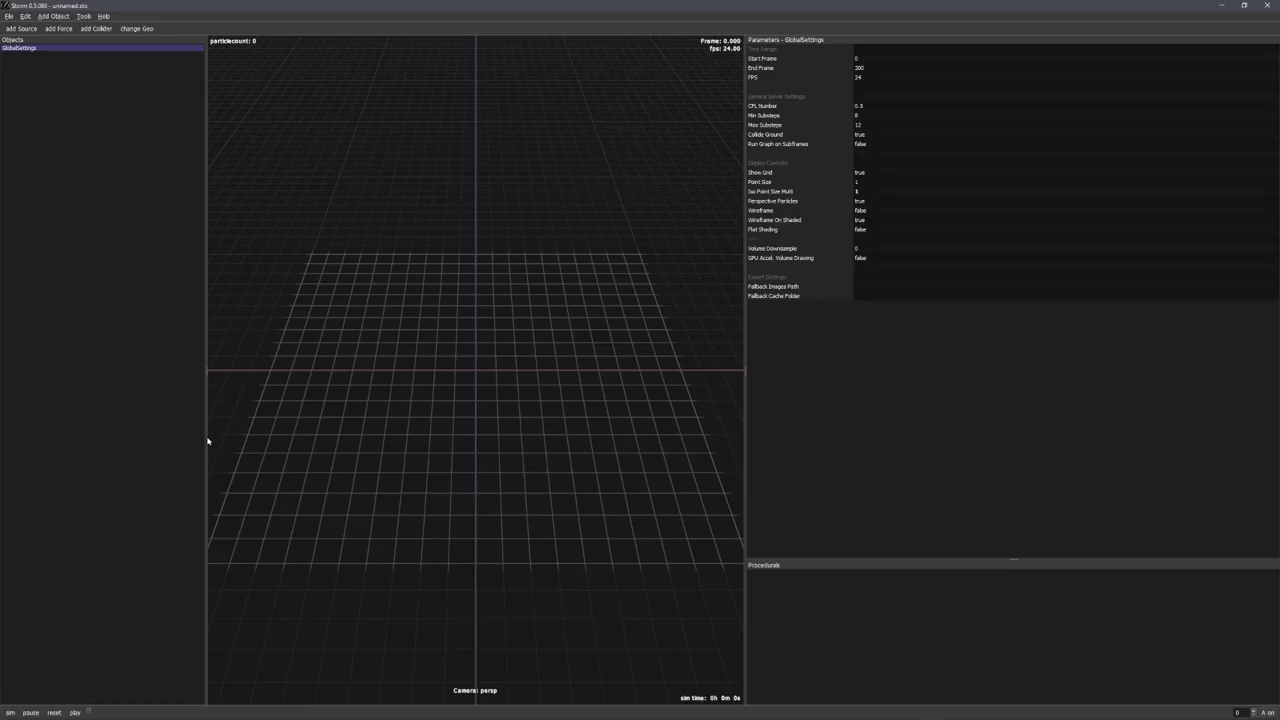
drag(988, 559, 986, 243)
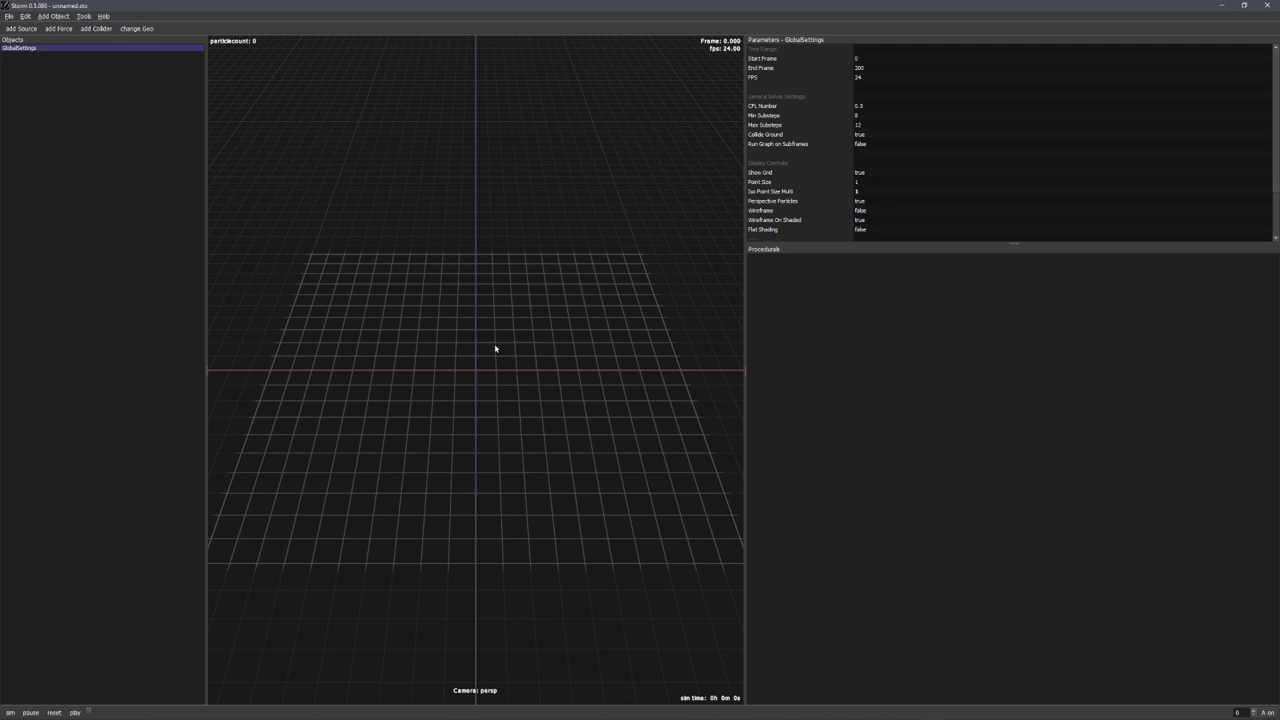
middle_drag(506, 360, 70, 65)
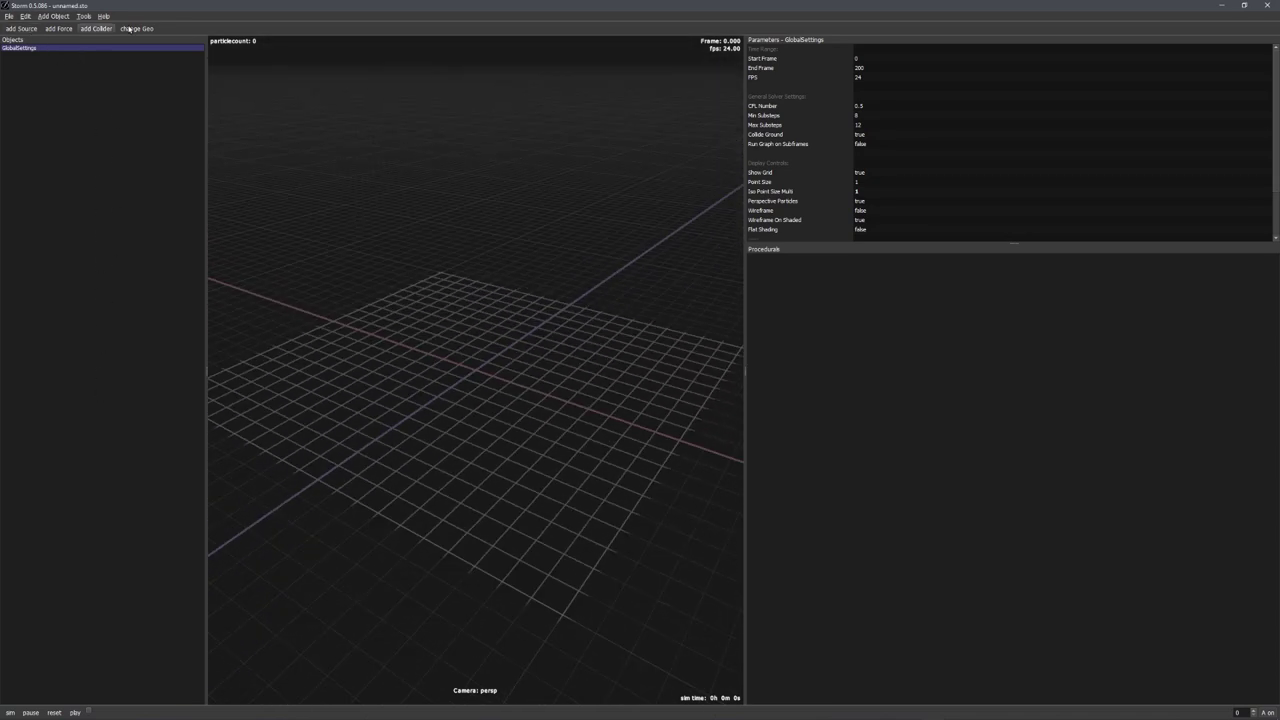
click(53, 16)
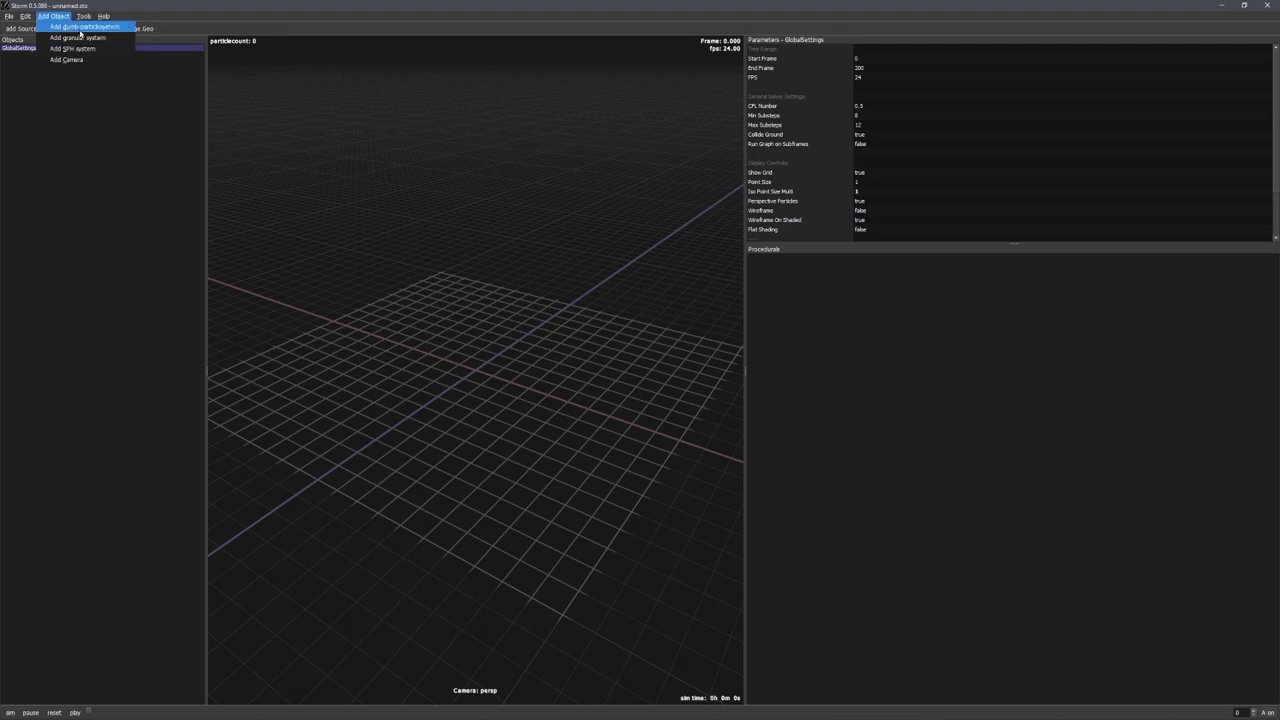
click(64, 75)
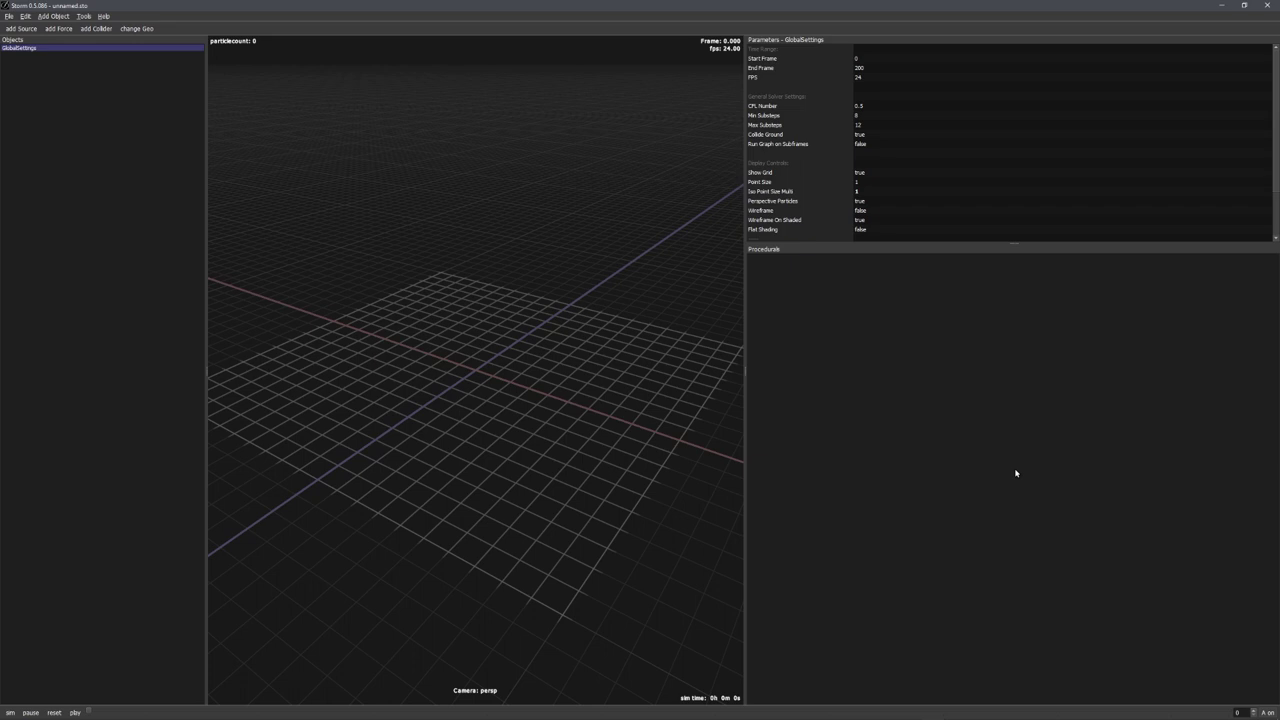
- Add a Read node to the empty procedural graph
key(Tab)
text(read)
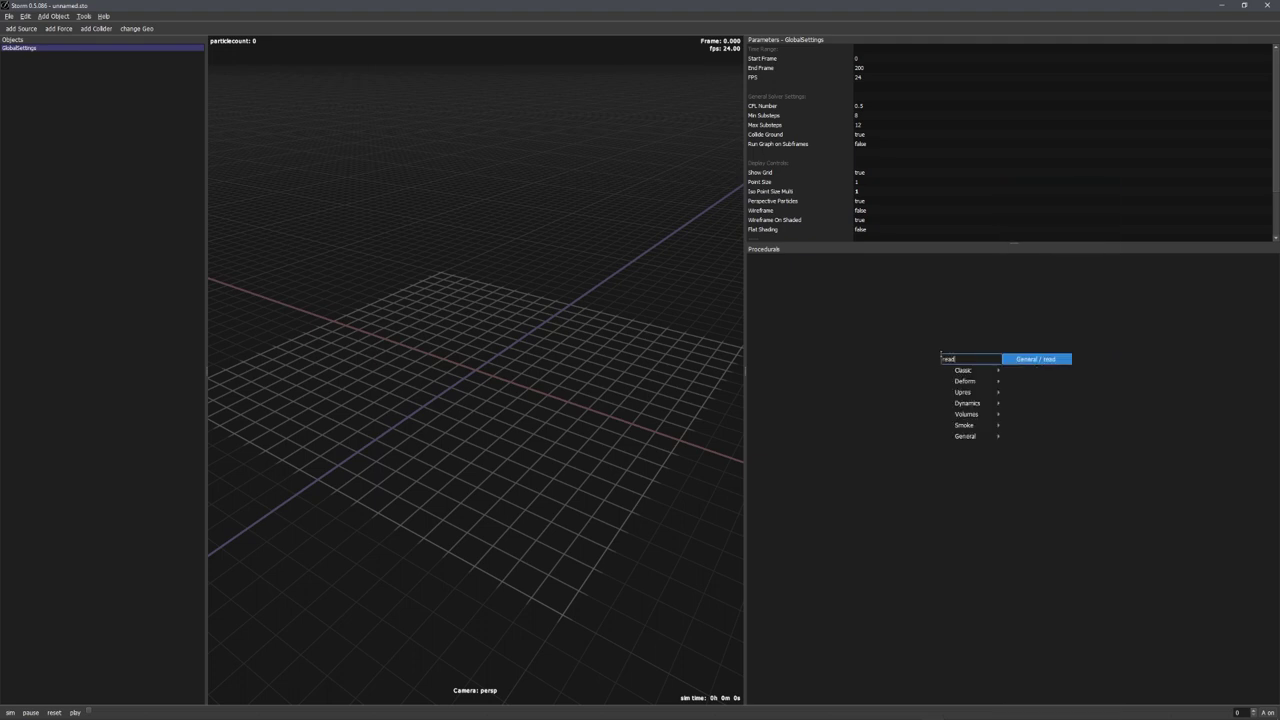
key(Return)
drag(942, 357, 931, 376)
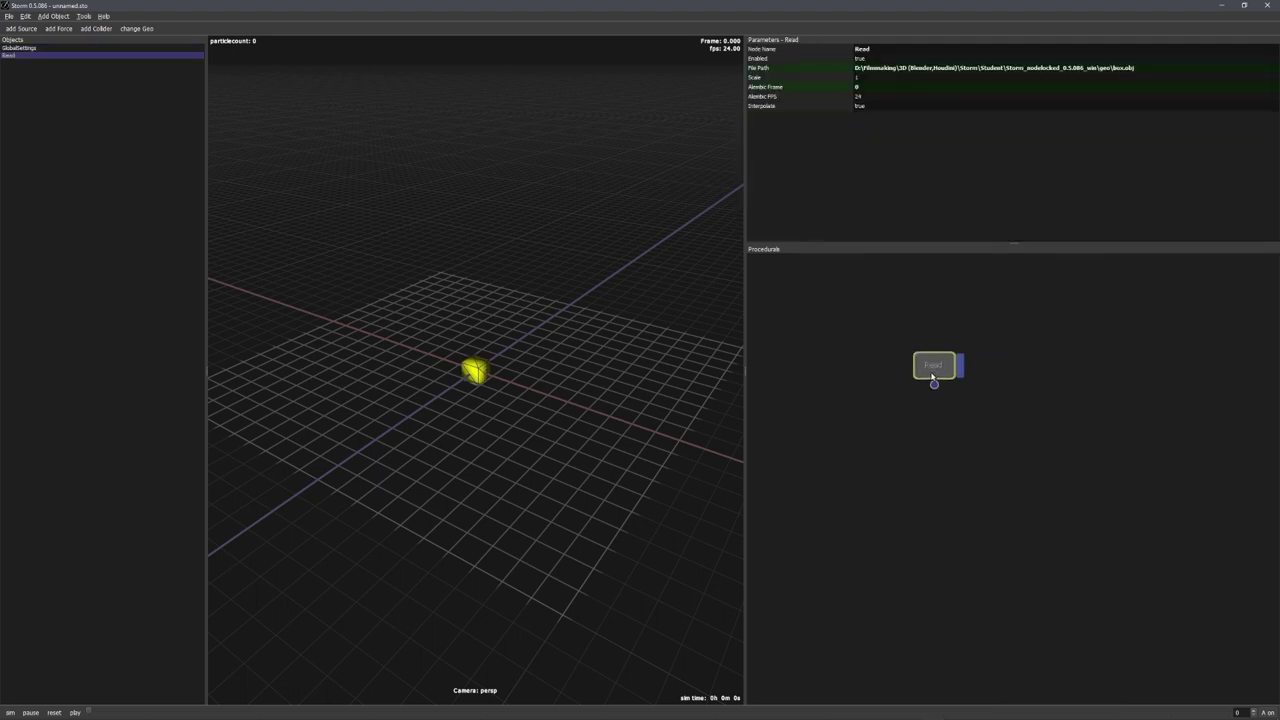
- Change the mesh file in the Read node's file path to sphere.obj
alt+drag(518, 360, 517, 397)
alt+right_drag(532, 255, 560, 420)
alt+drag(560, 420, 491, 435)
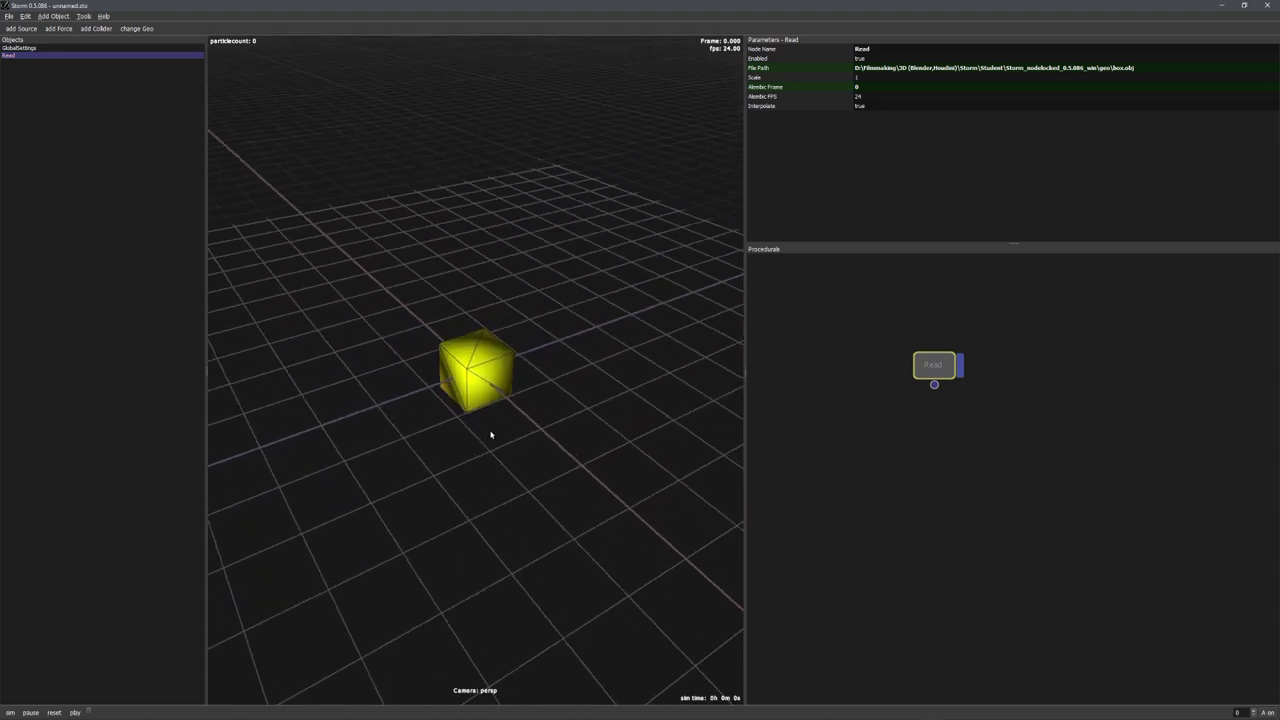
alt+right_drag(491, 435, 515, 460)
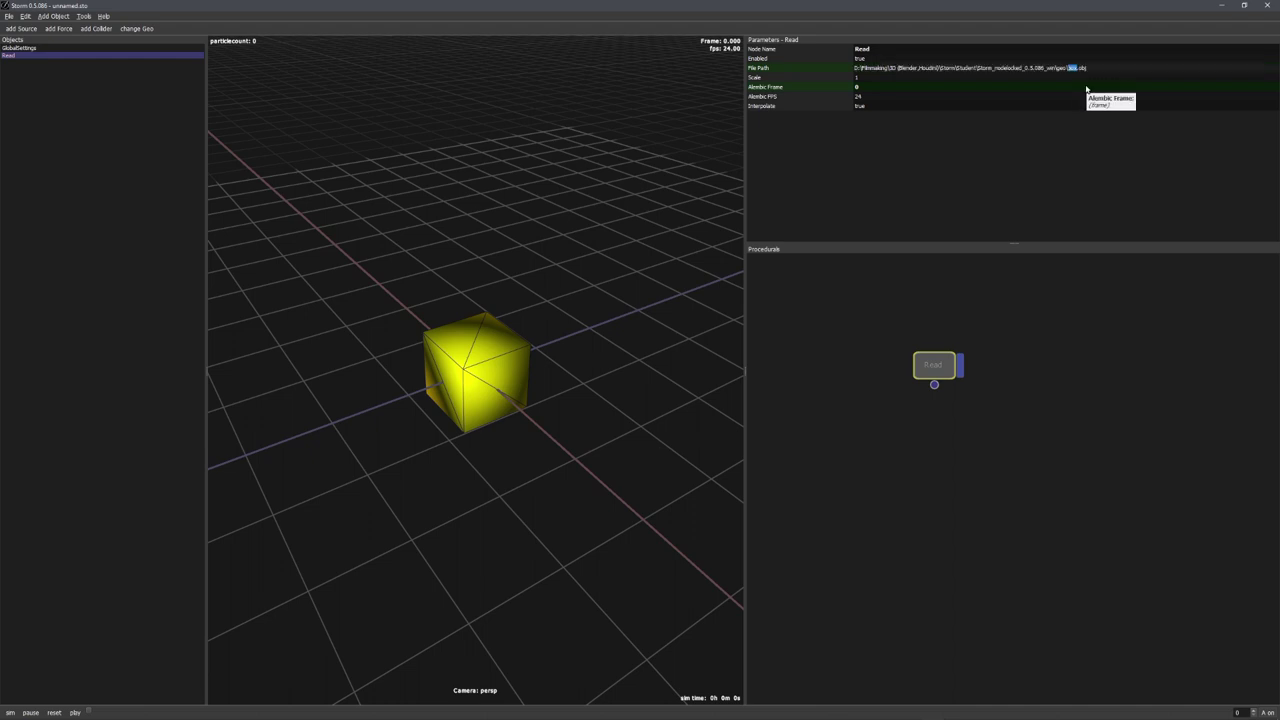
text(pp)
text(here)
key(Return)
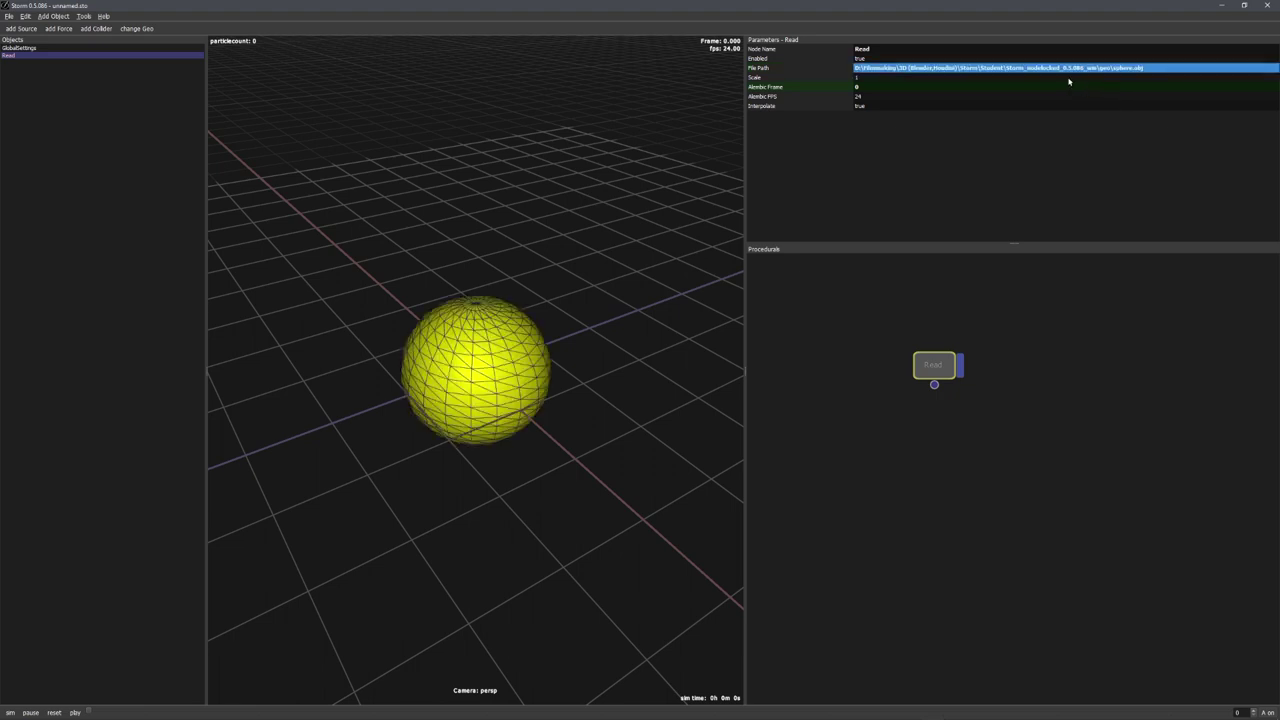
- Add a Transform node connected to the Read node and place it below
middle_drag(600, 354, 554, 364)
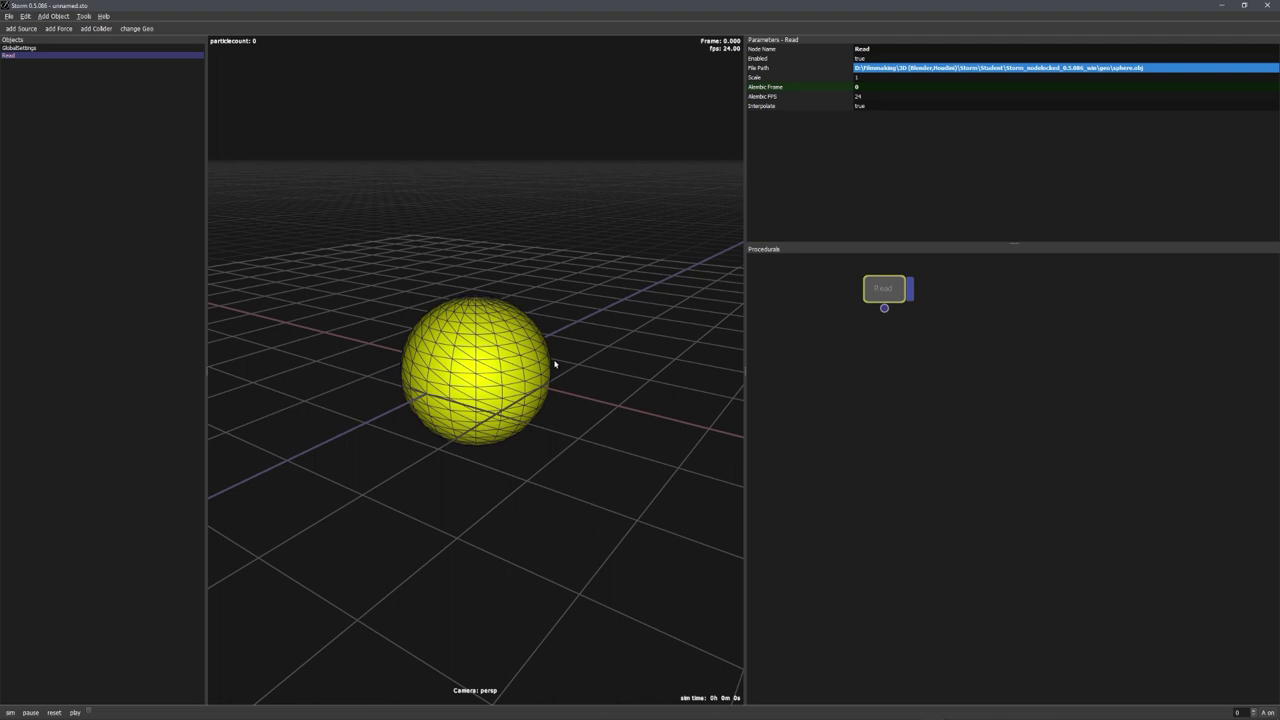
drag(890, 296, 904, 280)
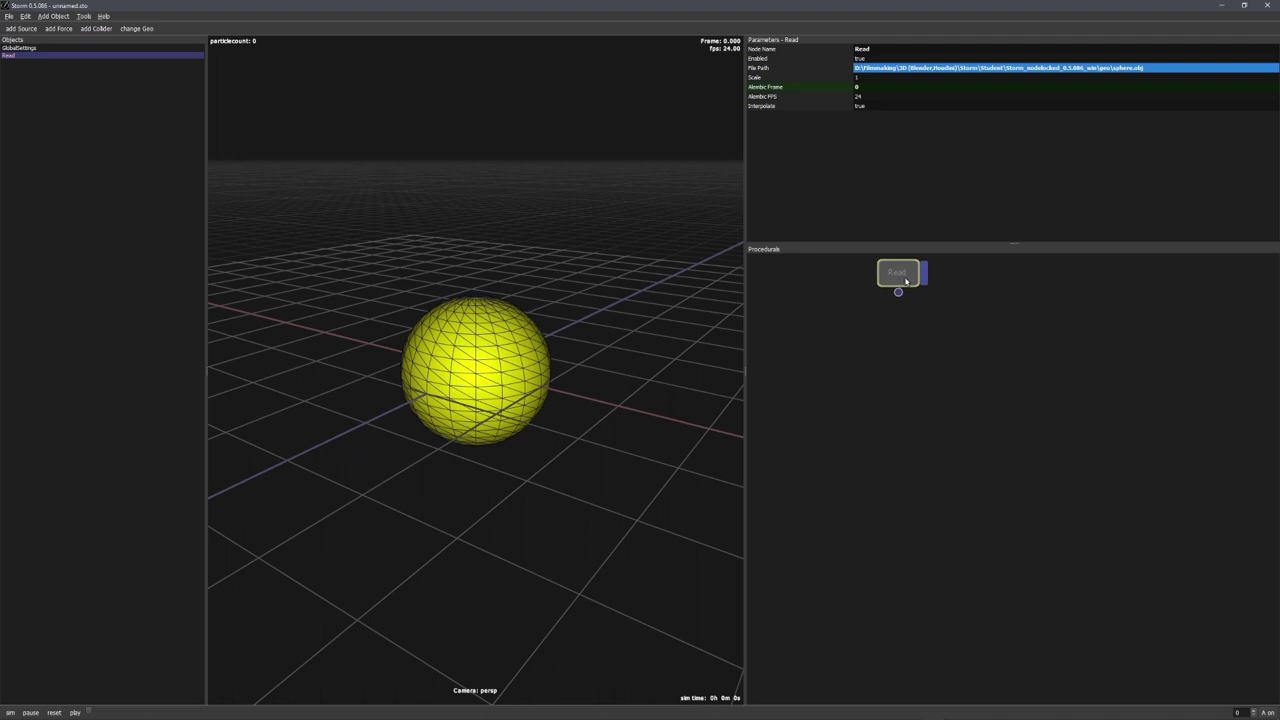
key(t)
drag(917, 283, 905, 349)
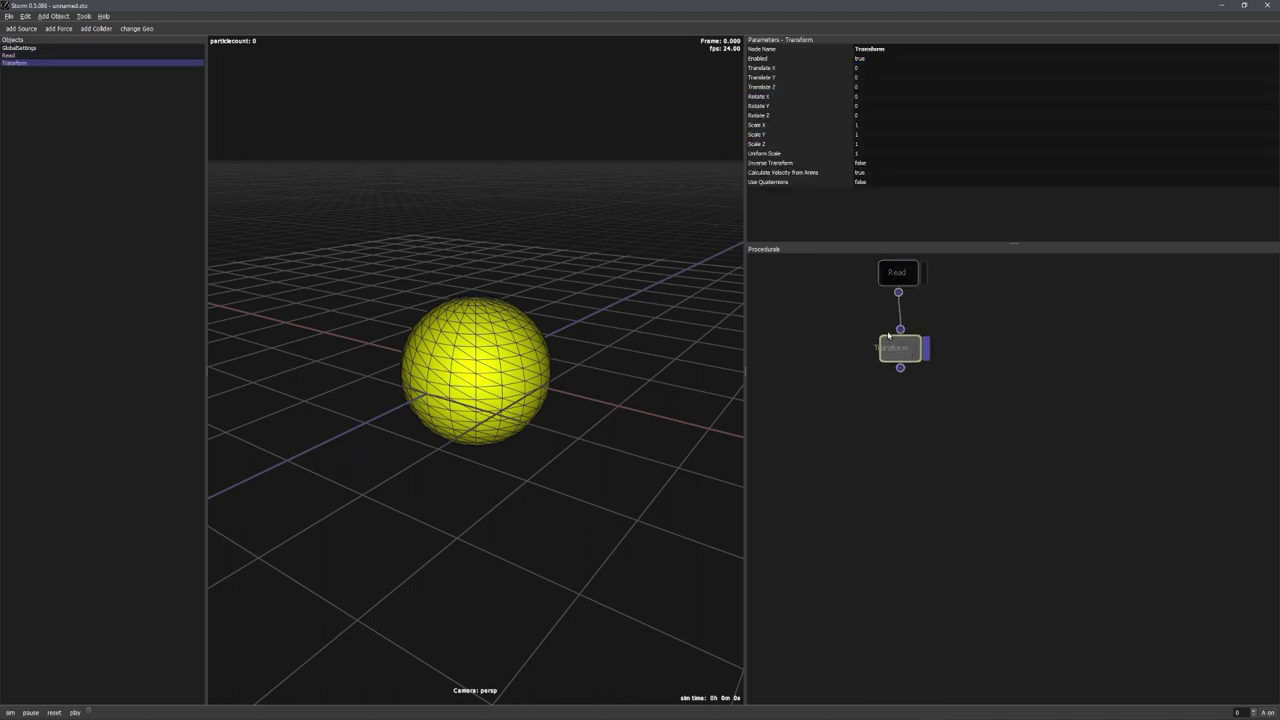
- Set the Transform node's Uniform Scale to 0.5 and raise the sphere about 0.51 along Y
double_click(859, 153)
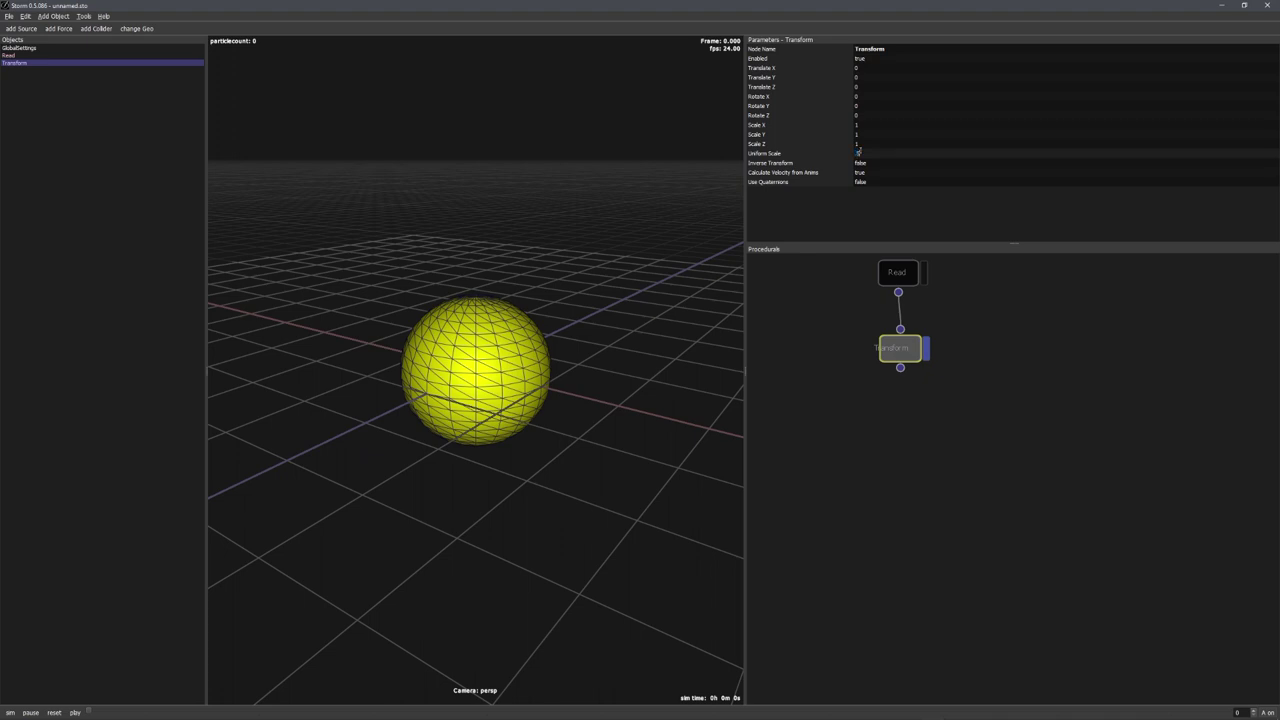
key(Return)
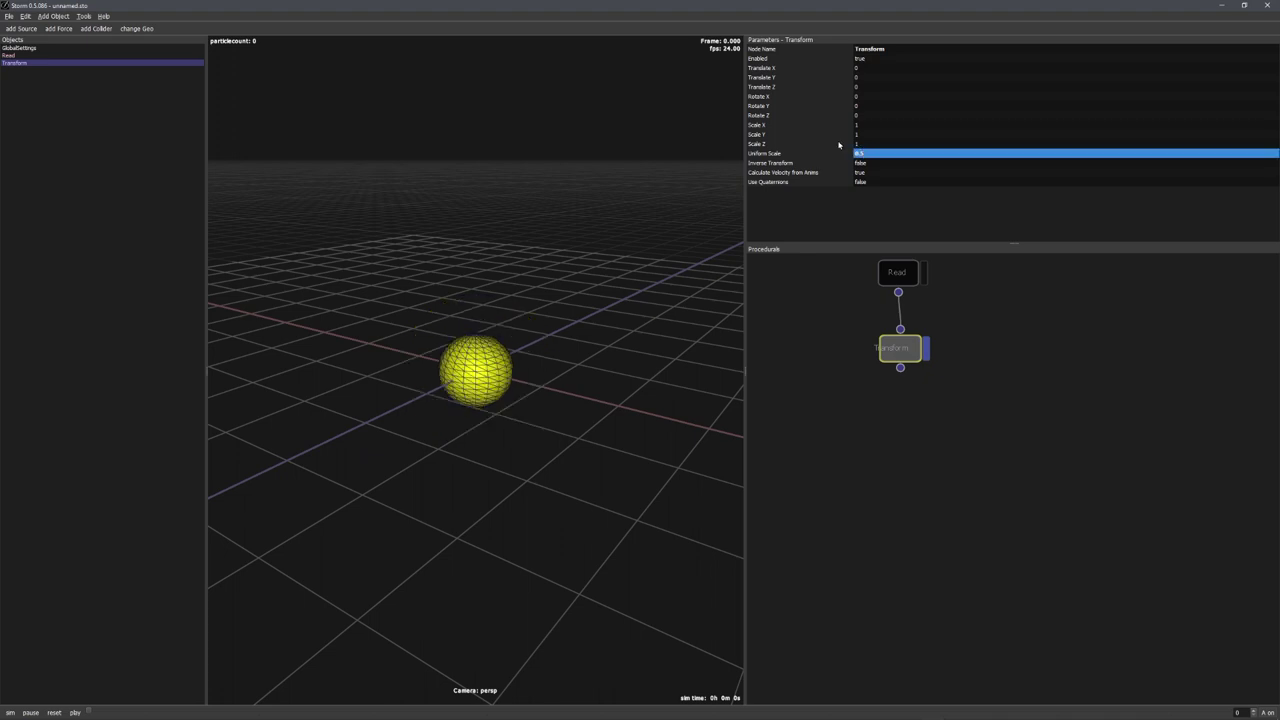
key(w)
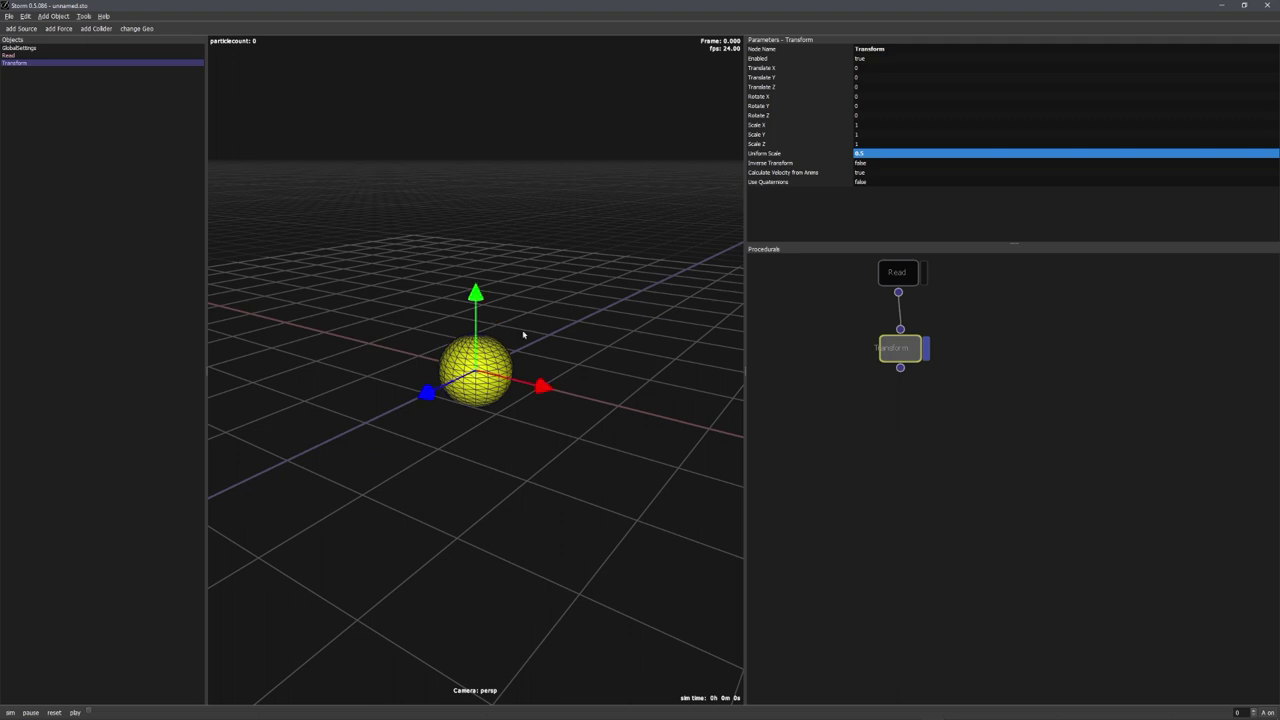
drag(475, 295, 474, 210)
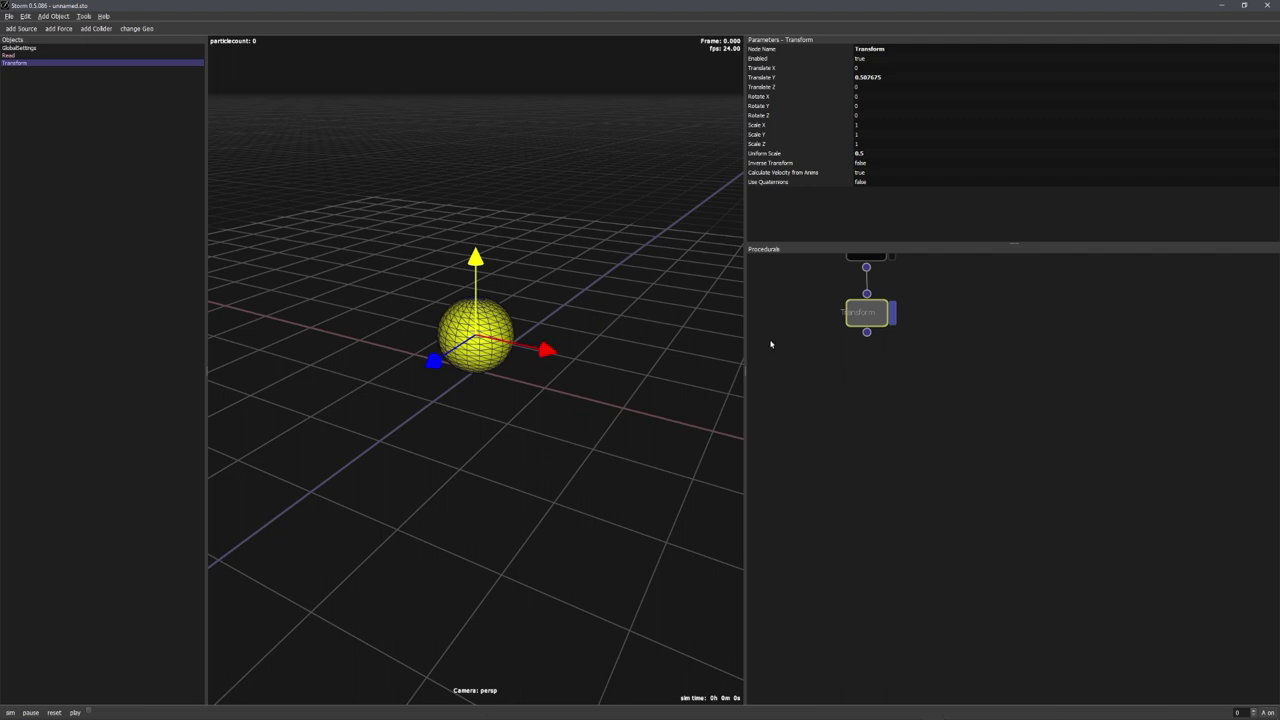
- Add a Scatter node connected to the Transform node and place it below
drag(866, 321, 866, 328)
right_click(866, 327)
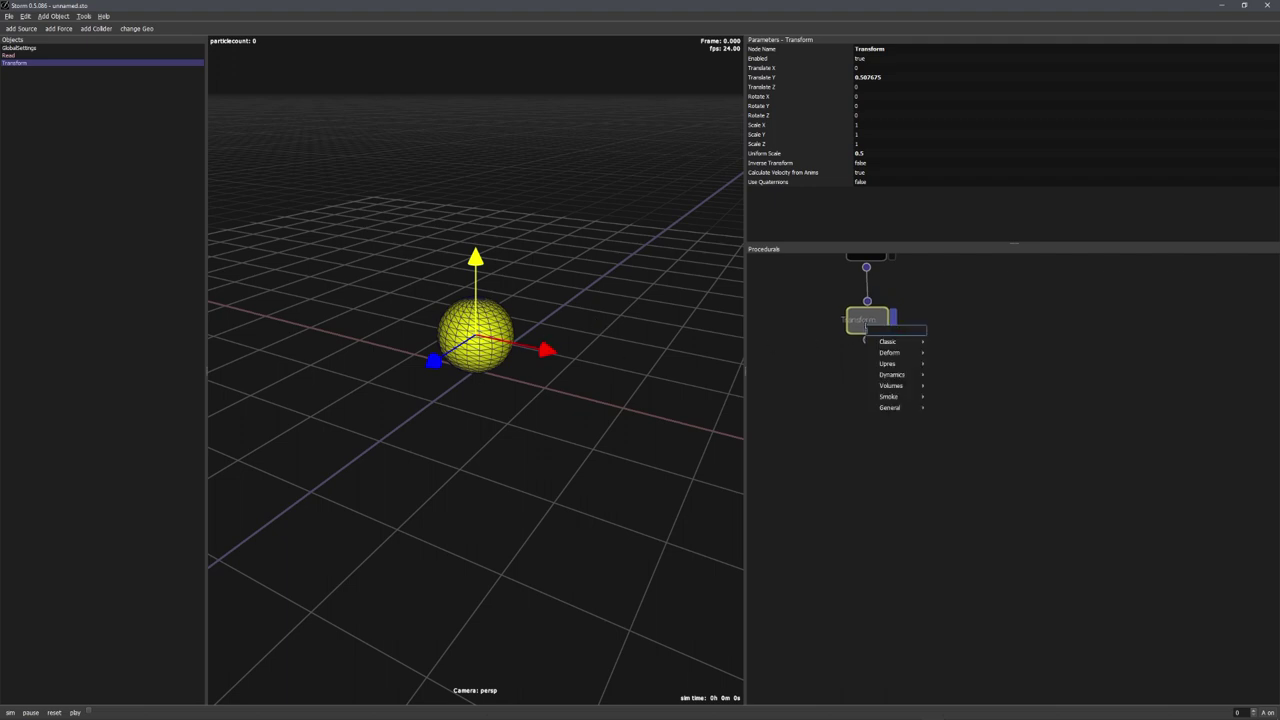
text(sca)
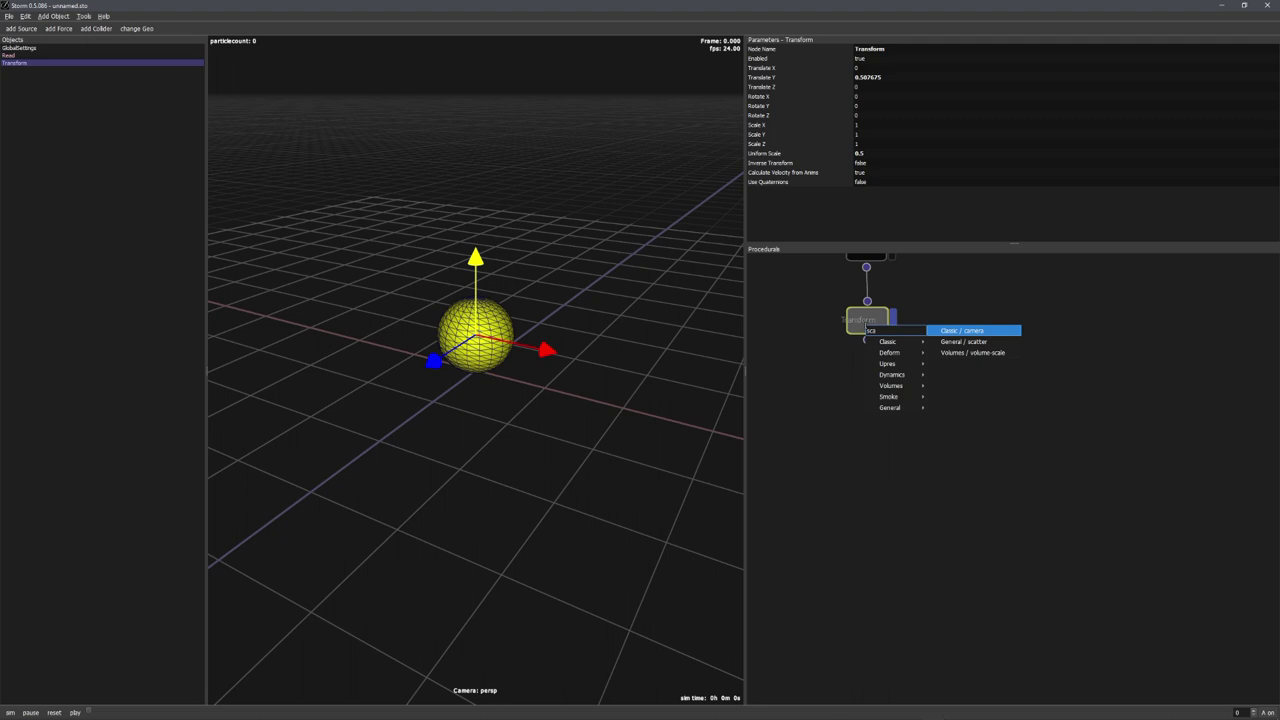
key(Down)
key(Return)
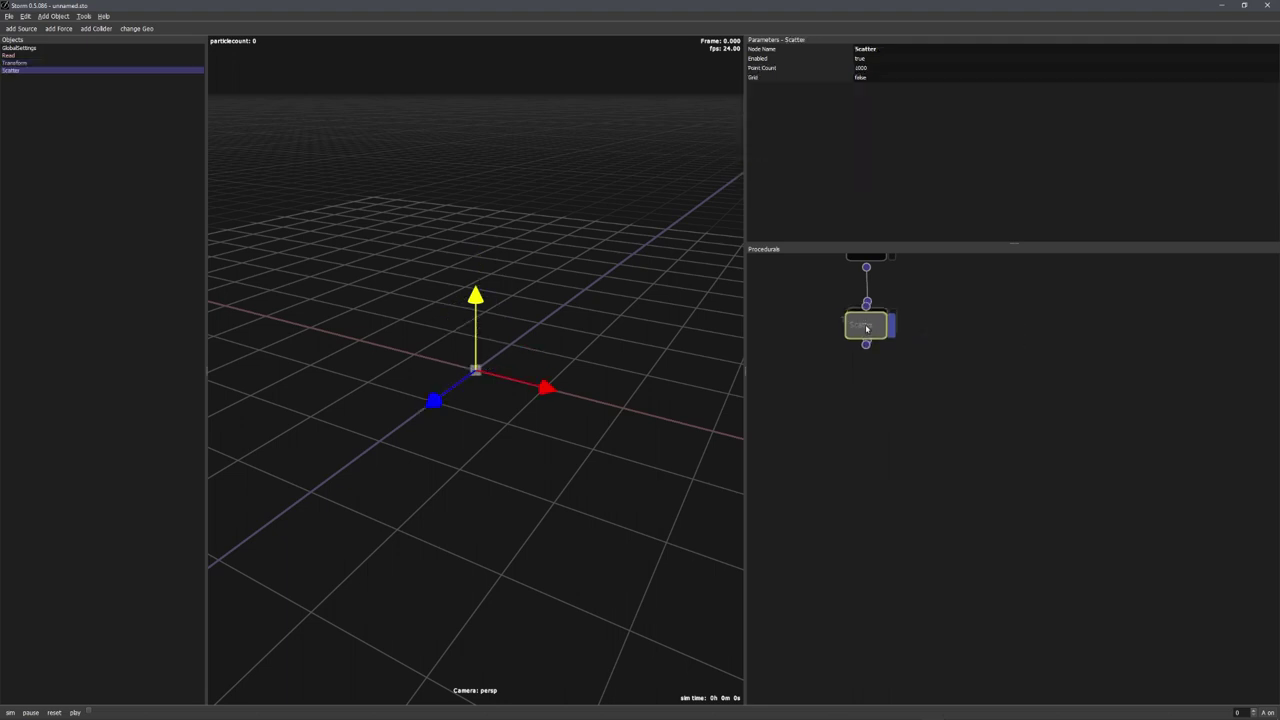
drag(867, 328, 869, 401)
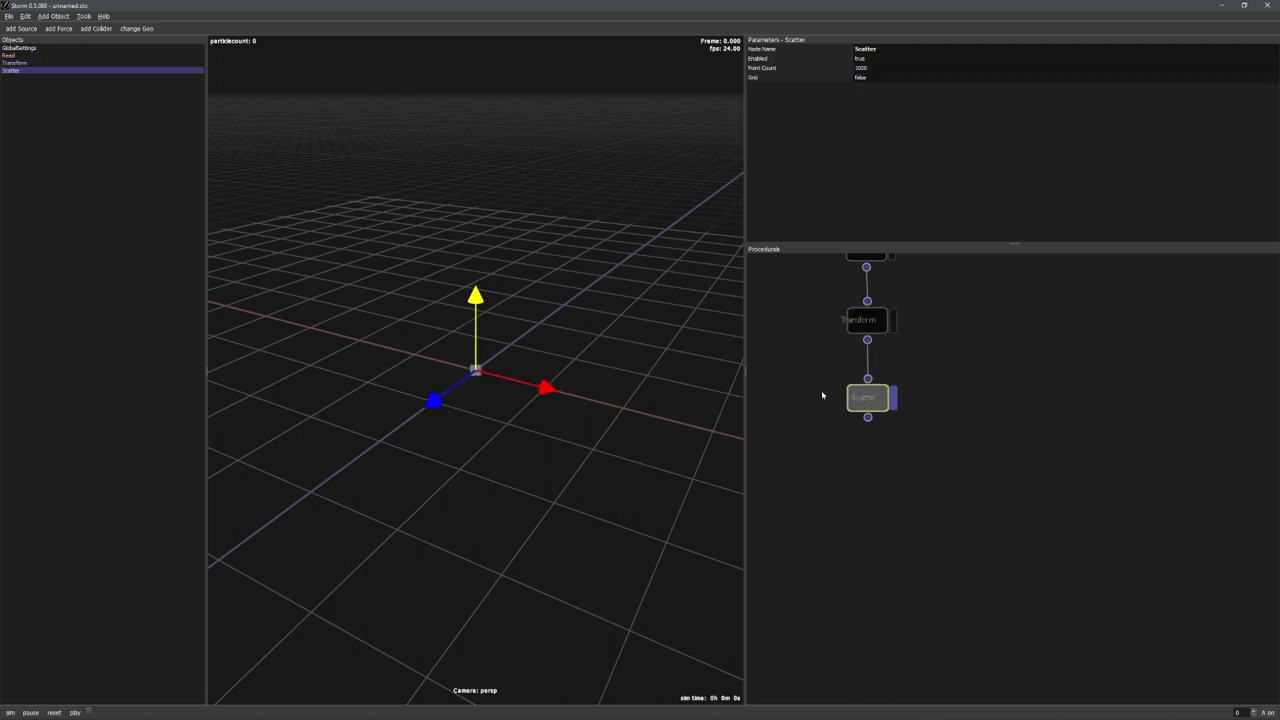
- Make the Transform node visible, then disconnect the Scatter node, move it aside and hide it
mouse_move(562, 370)
alt+mouse_down()
mouse_move(520, 357)
mouse_move(551, 354)
alt+mouse_up()
drag(870, 398, 869, 403)
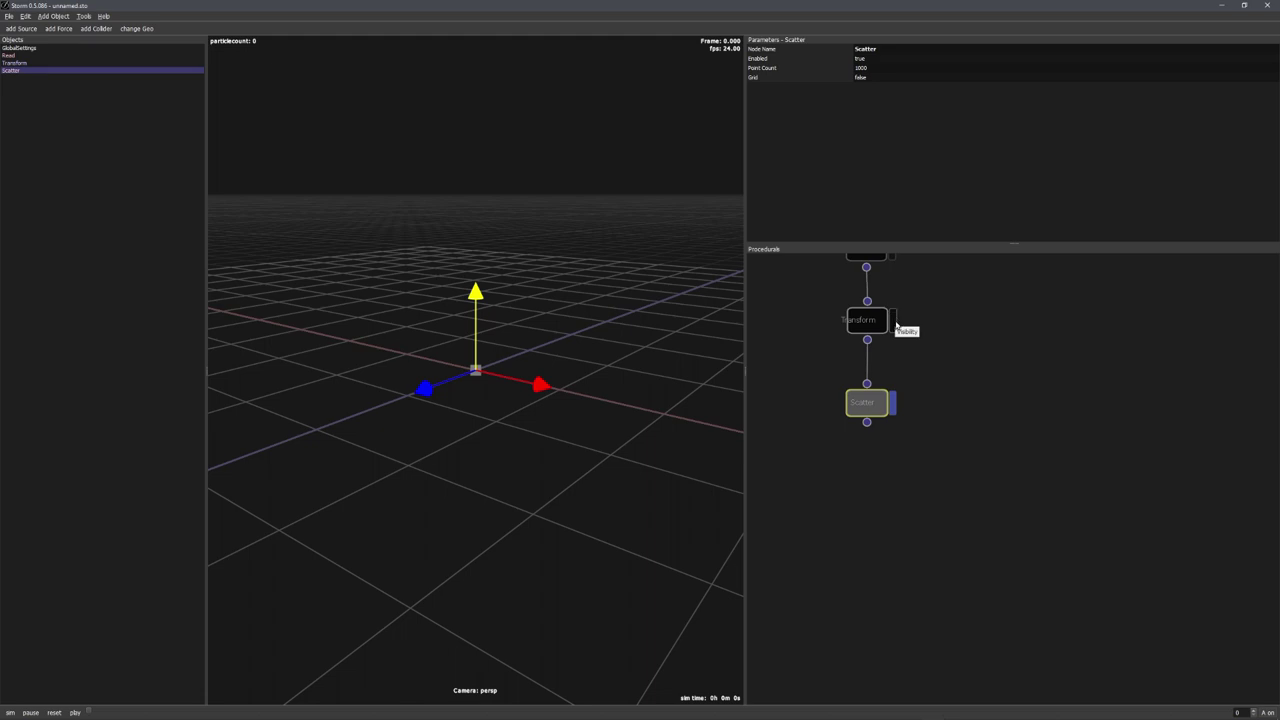
click(895, 320)
drag(873, 406, 1055, 393)
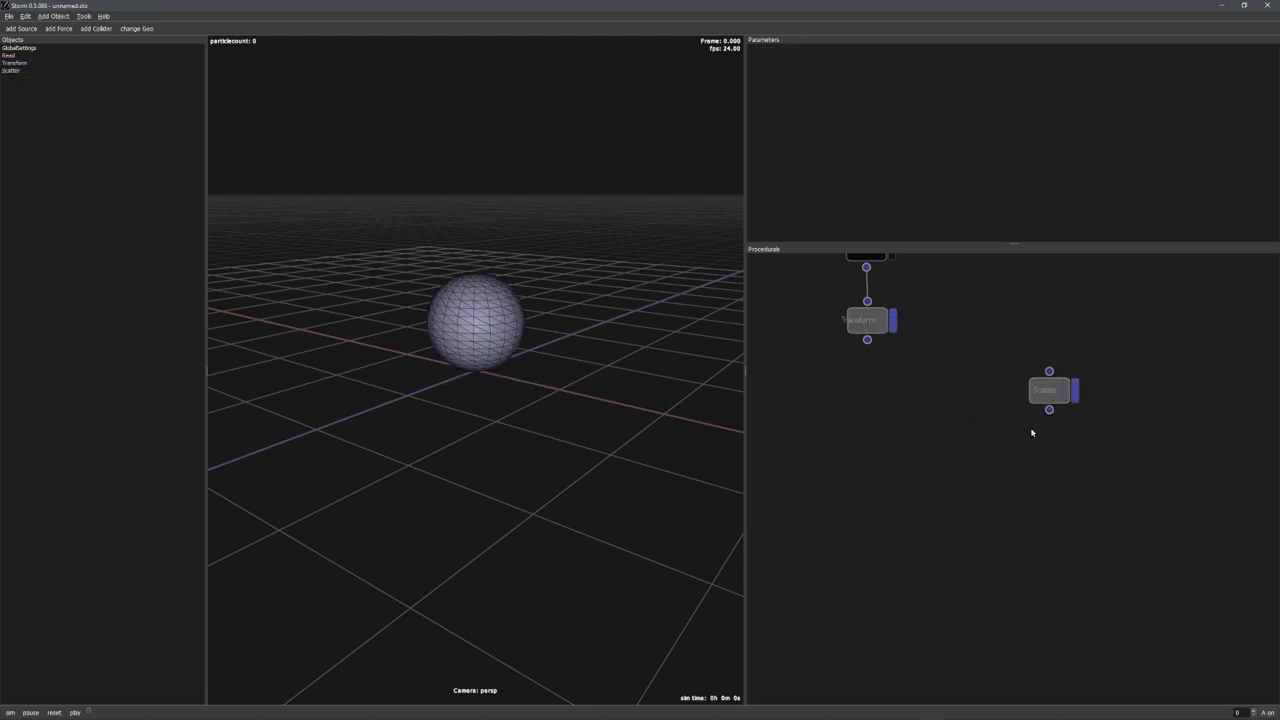
click(1076, 391)
- Add a Mesh-to-Volume node connected below the Transform node
drag(866, 320, 857, 343)
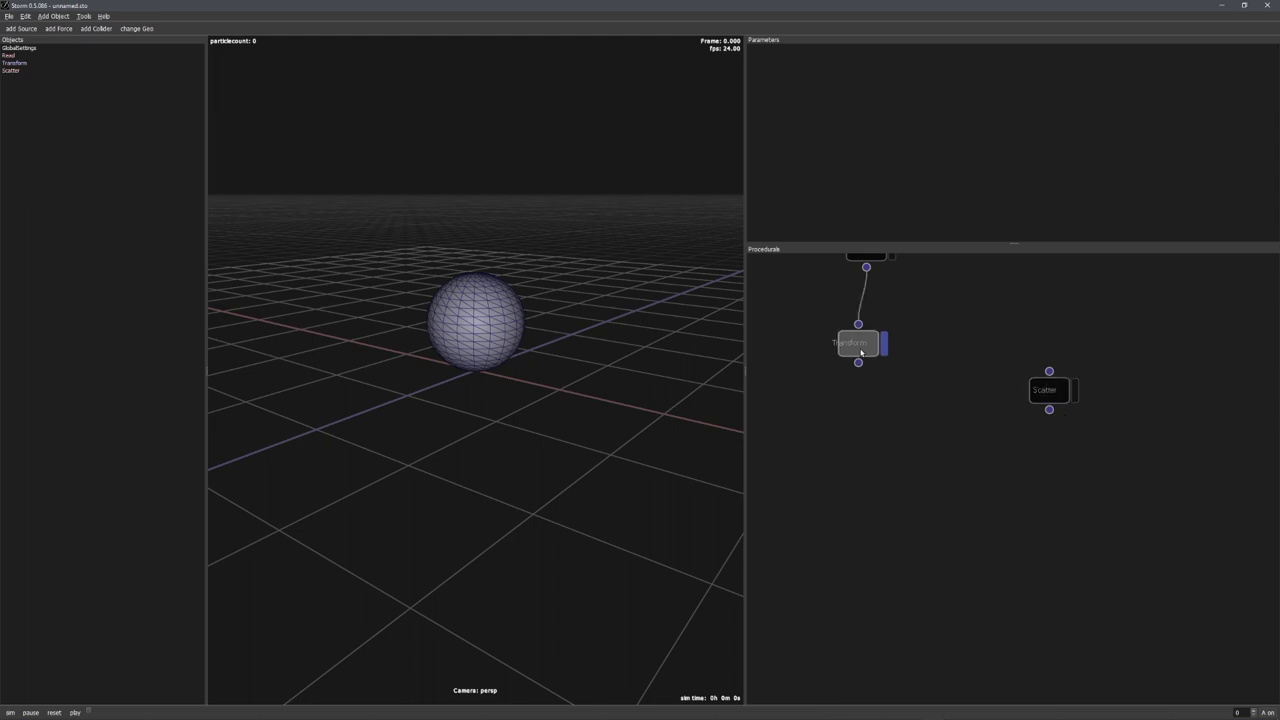
click(863, 352)
right_click(863, 352)
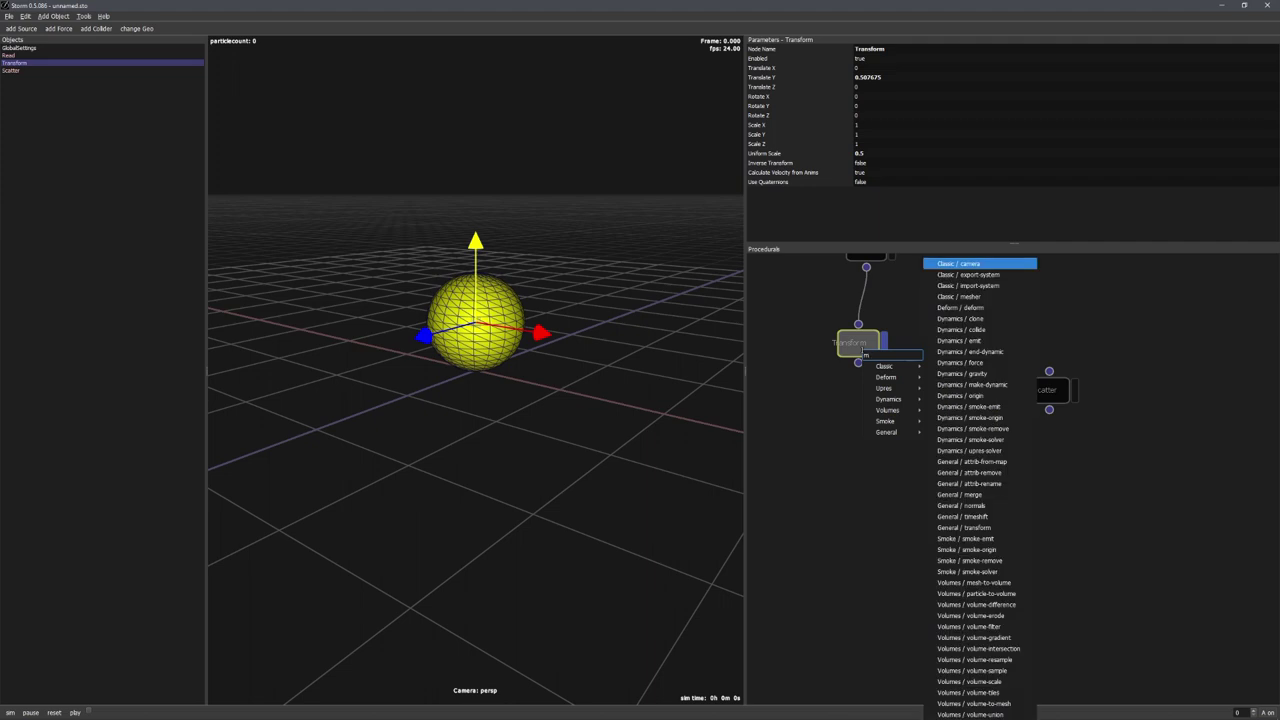
text(tv)
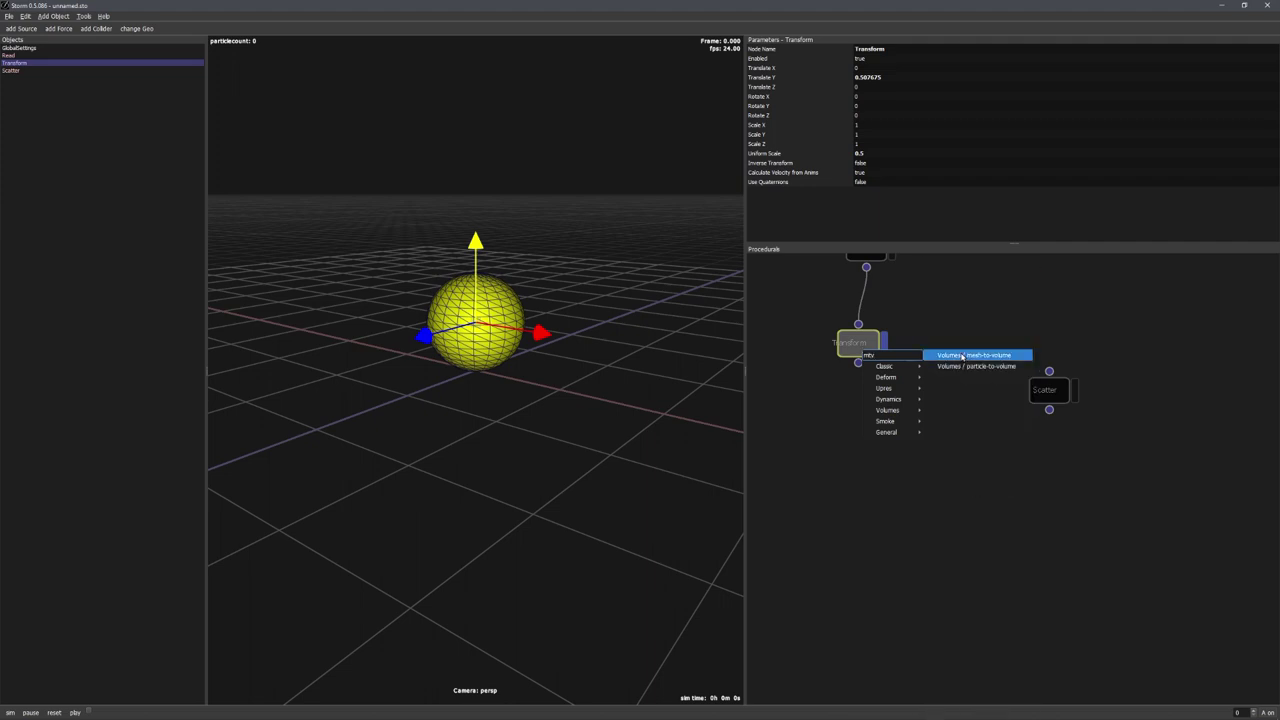
click(979, 358)
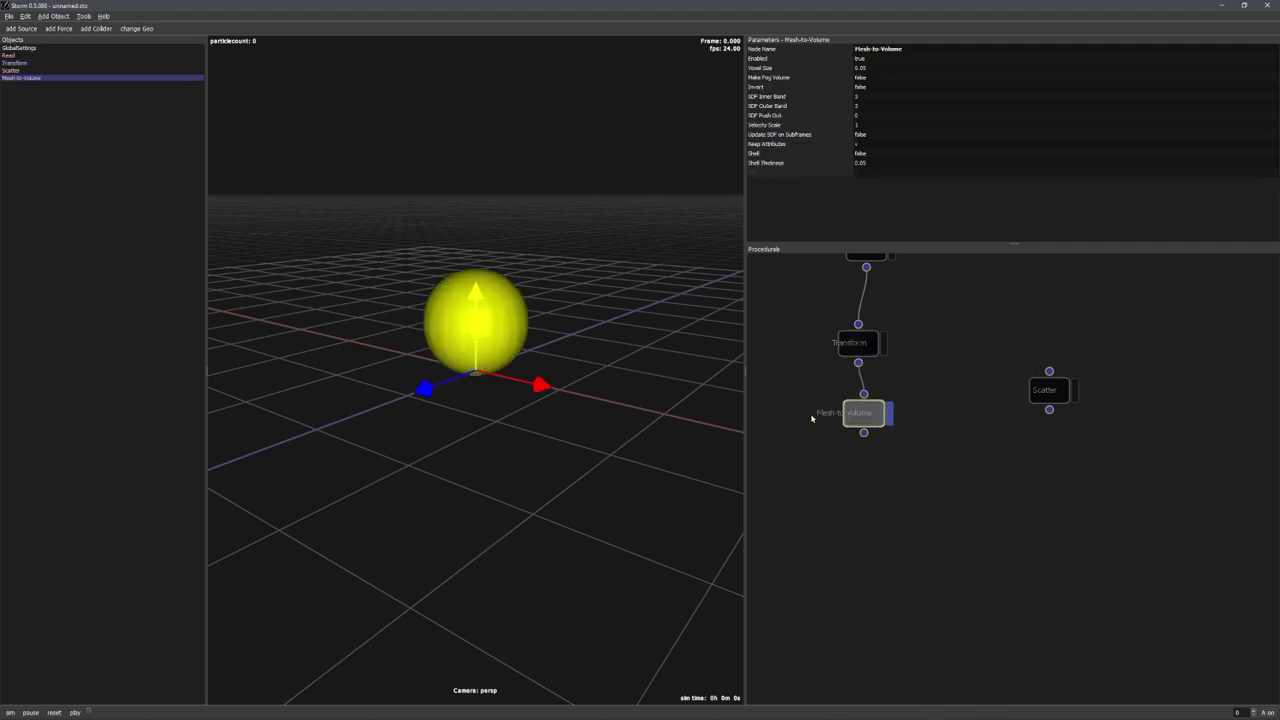
- Connect the Scatter node below the Mesh-to-Volume node and make it the visible node
mouse_move(531, 354)
alt+mouse_down()
mouse_move(595, 358)
mouse_move(528, 352)
alt+mouse_up()
alt+right_drag(528, 352, 532, 432)
alt+drag(532, 432, 580, 346)
drag(866, 415, 1049, 371)
drag(1050, 396, 861, 491)
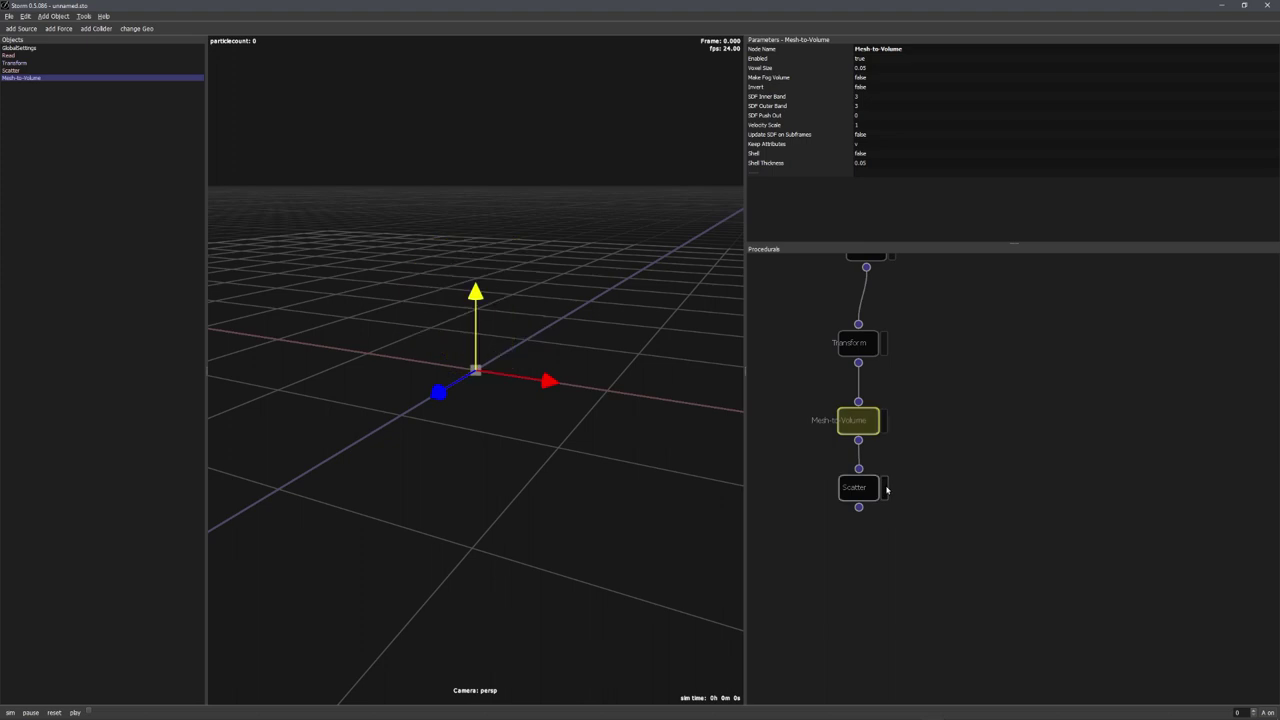
click(861, 487)
click(858, 488)
- Examine the scattered points inside the sphere volume from several angles and distances
alt+drag(580, 346, 619, 284)
middle_drag(618, 285, 597, 369)
drag(882, 296, 876, 296)
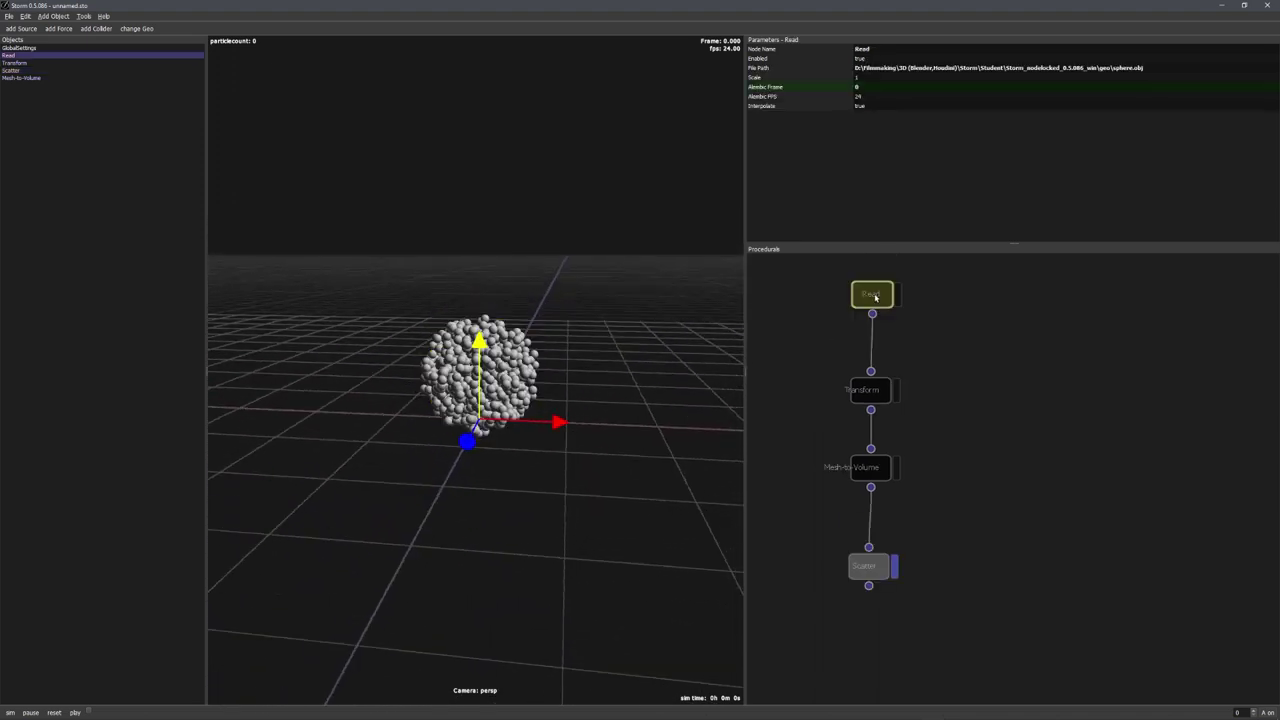
middle_drag(571, 366, 589, 317)
right_drag(589, 317, 583, 531)
middle_drag(583, 531, 563, 384)
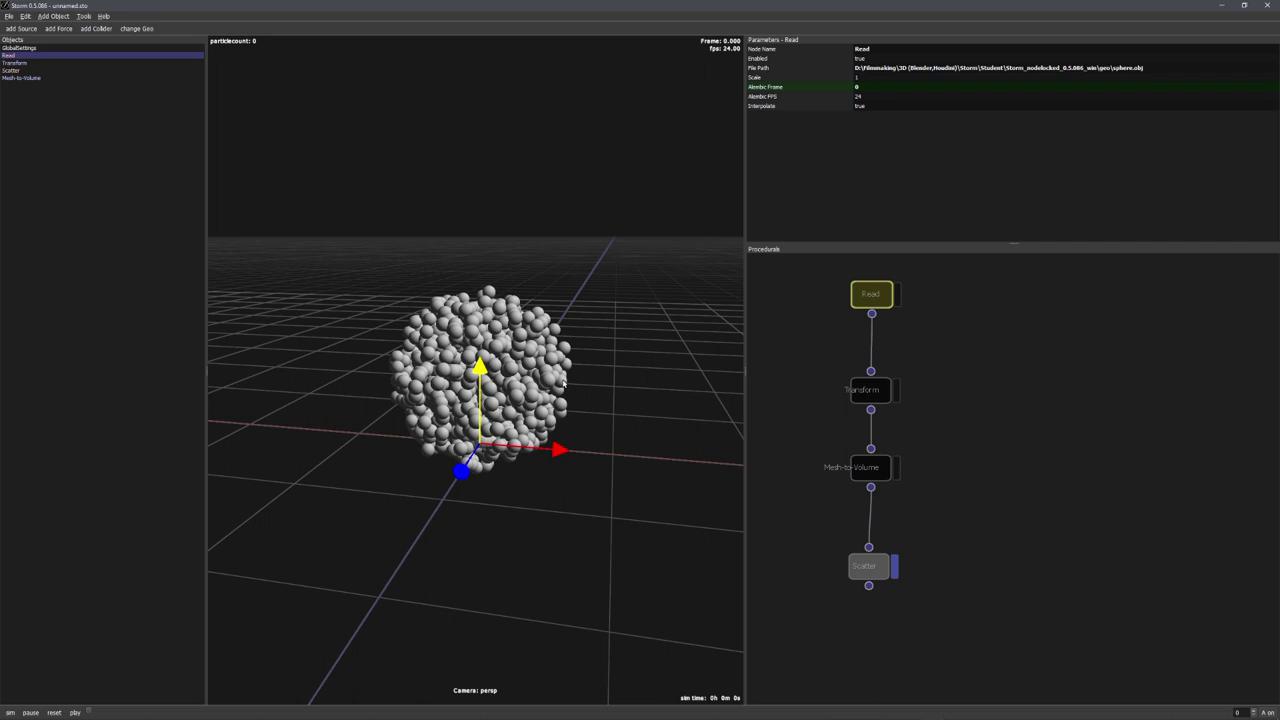
middle_drag(786, 456, 774, 382)
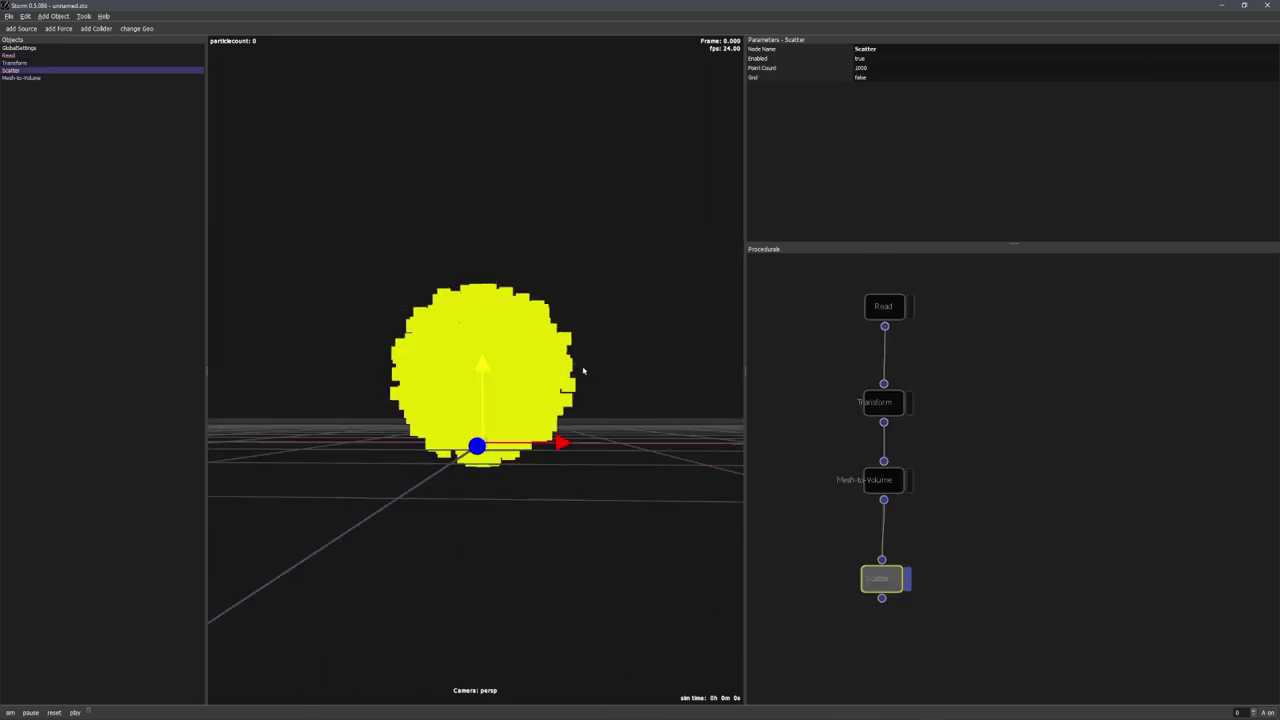
middle_drag(583, 369, 555, 392)
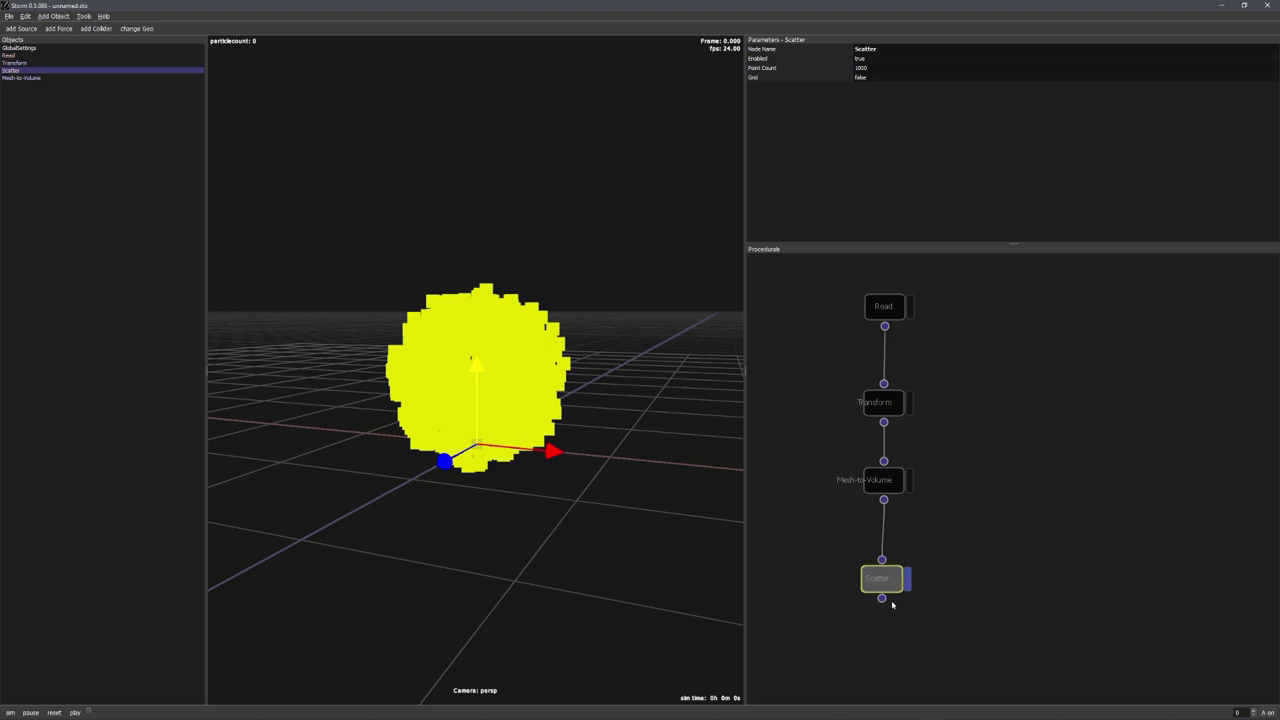
- Add a Noise node connected below the Scatter node
middle_drag(953, 567, 940, 430)
drag(874, 443, 878, 425)
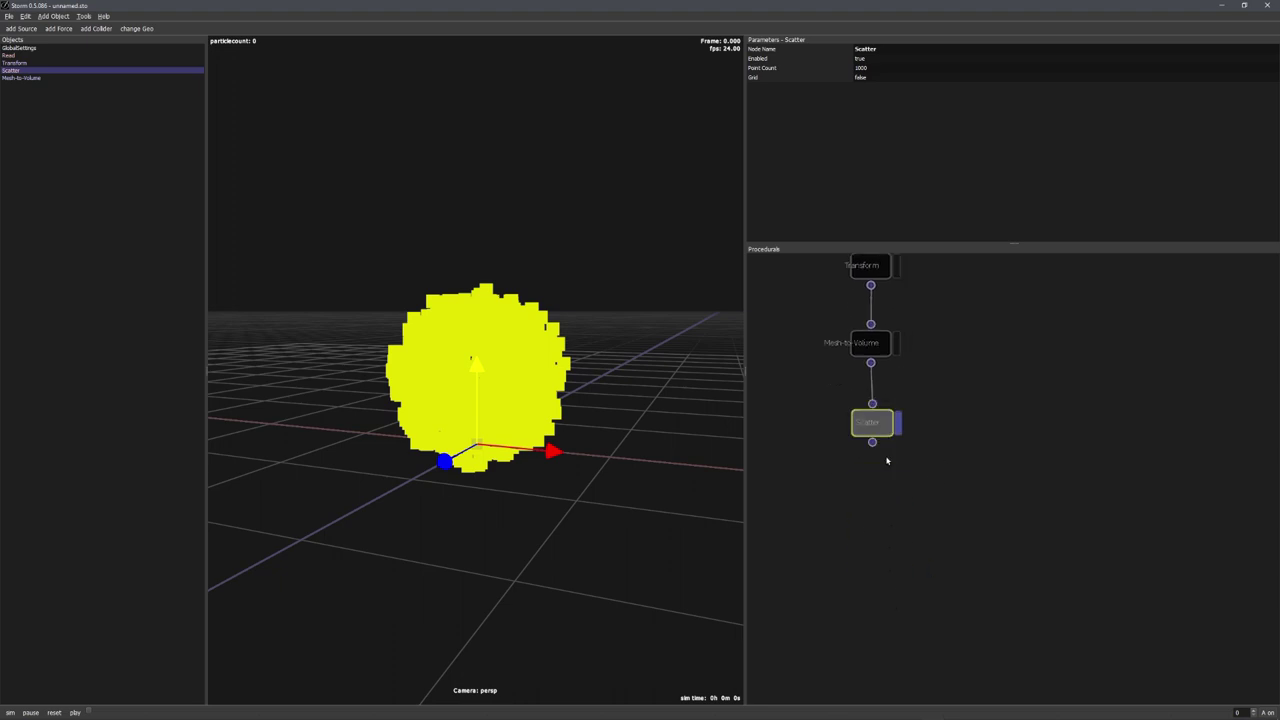
key(Tab)
text(noise)
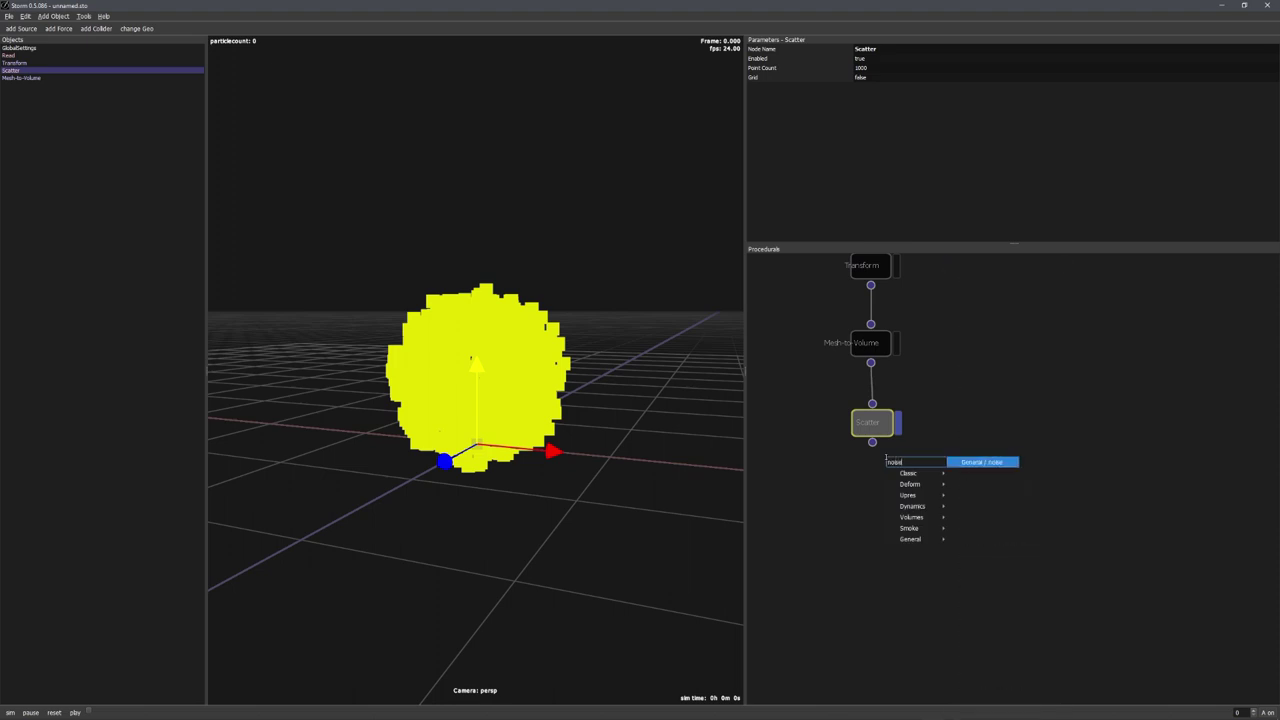
key(Return)
drag(887, 460, 873, 504)
- Set the Noise node's Noise Amp to 0.6 and check the distorted points from another angle
alt+drag(553, 402, 634, 260)
double_click(862, 77)
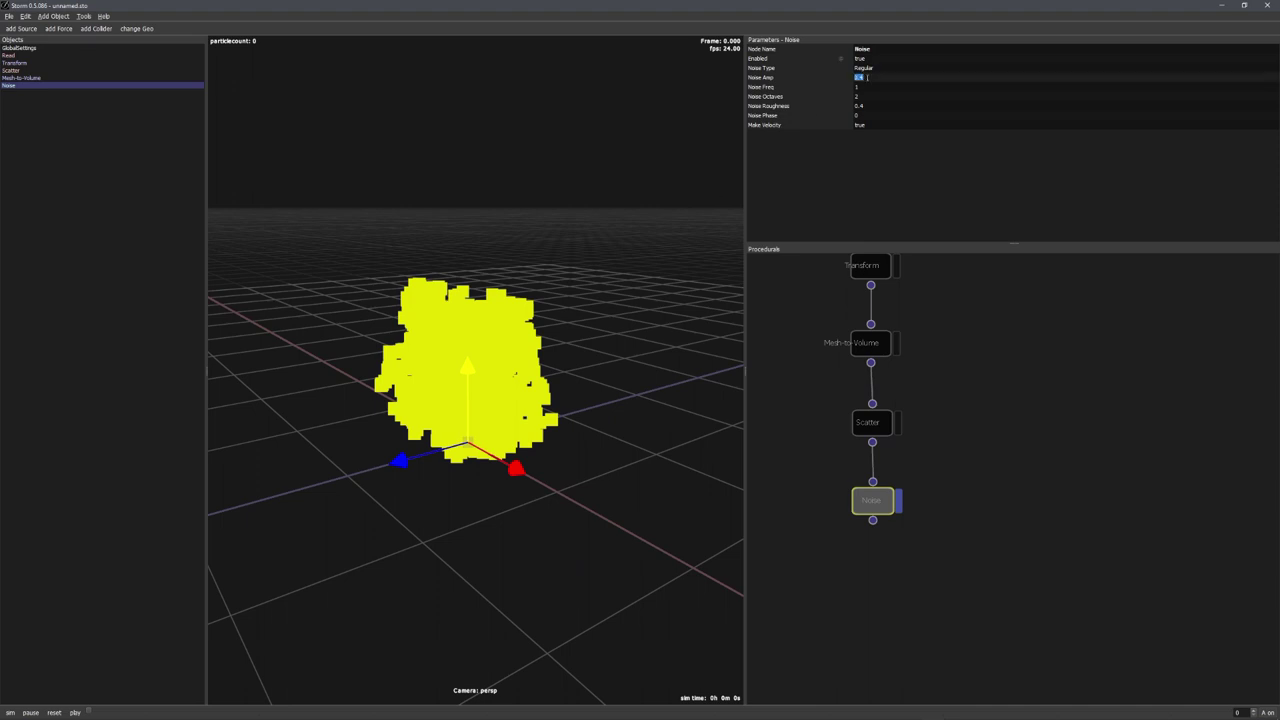
text(1)
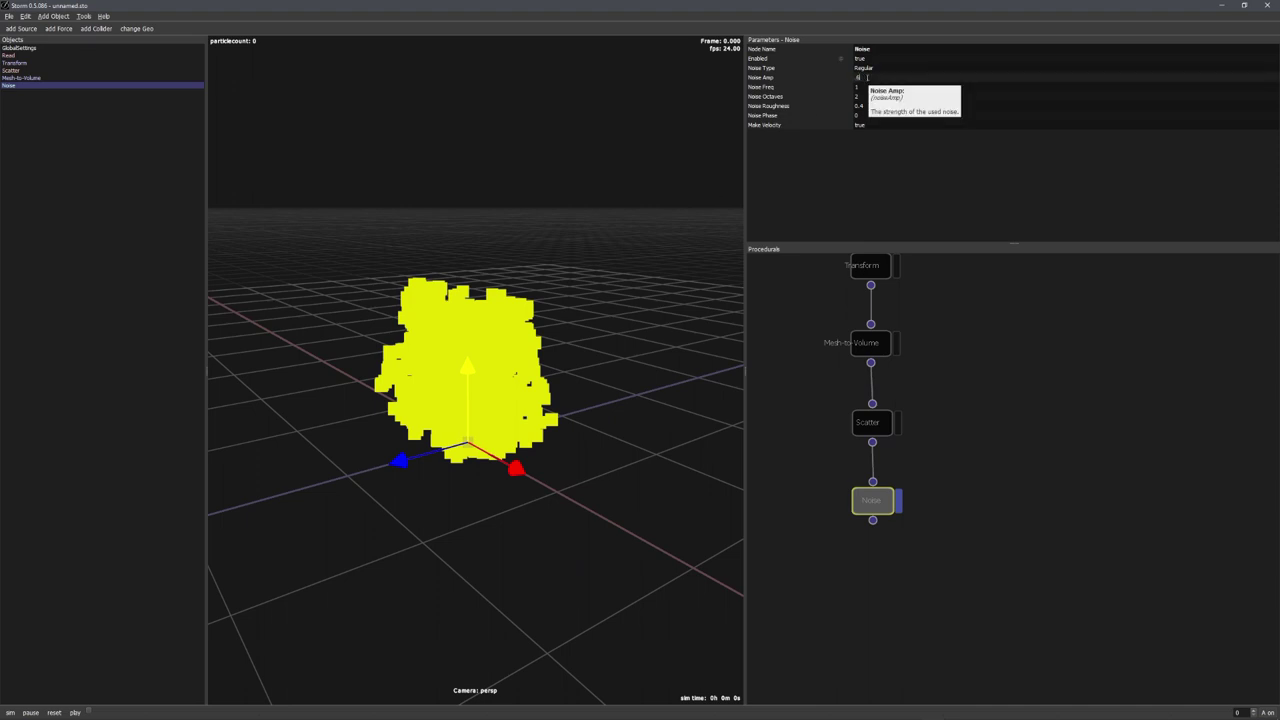
key(Return)
alt+drag(537, 369, 588, 365)
middle_drag(587, 366, 411, 373)
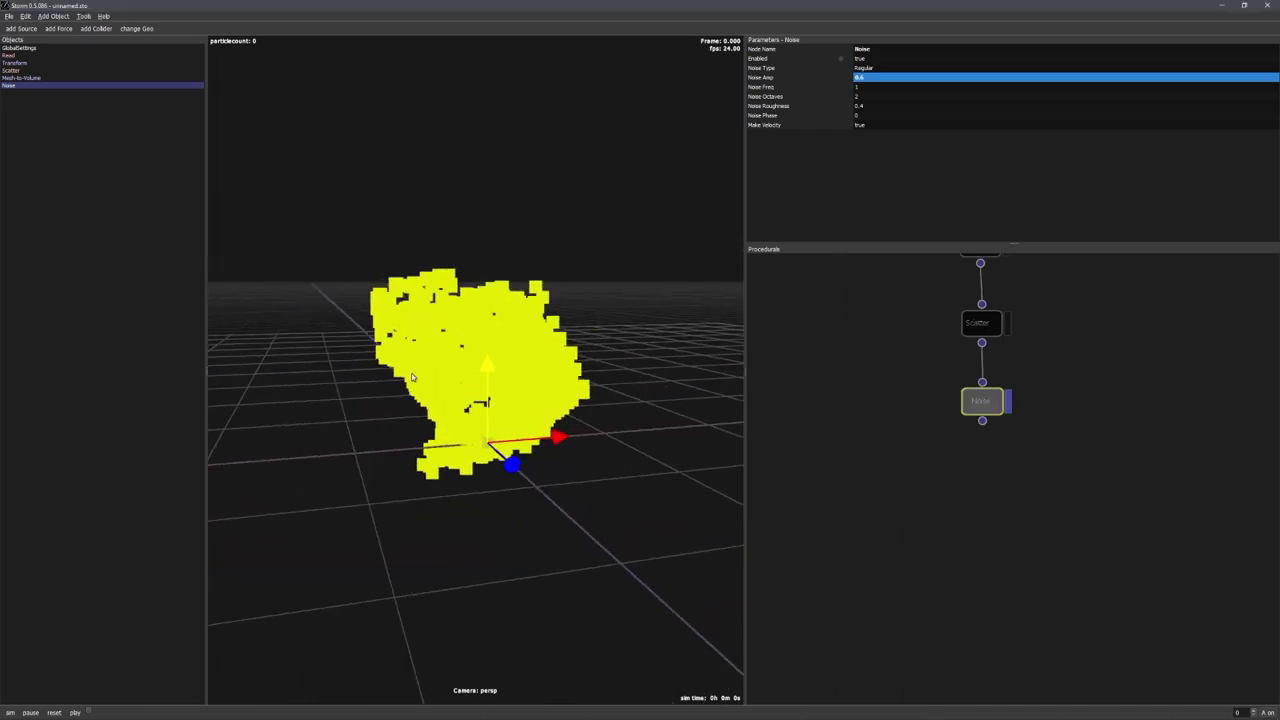
- Play the simulation with the Noise node displayed and reset it to frame 0
key(space)
drag(163, 713, 462, 712)
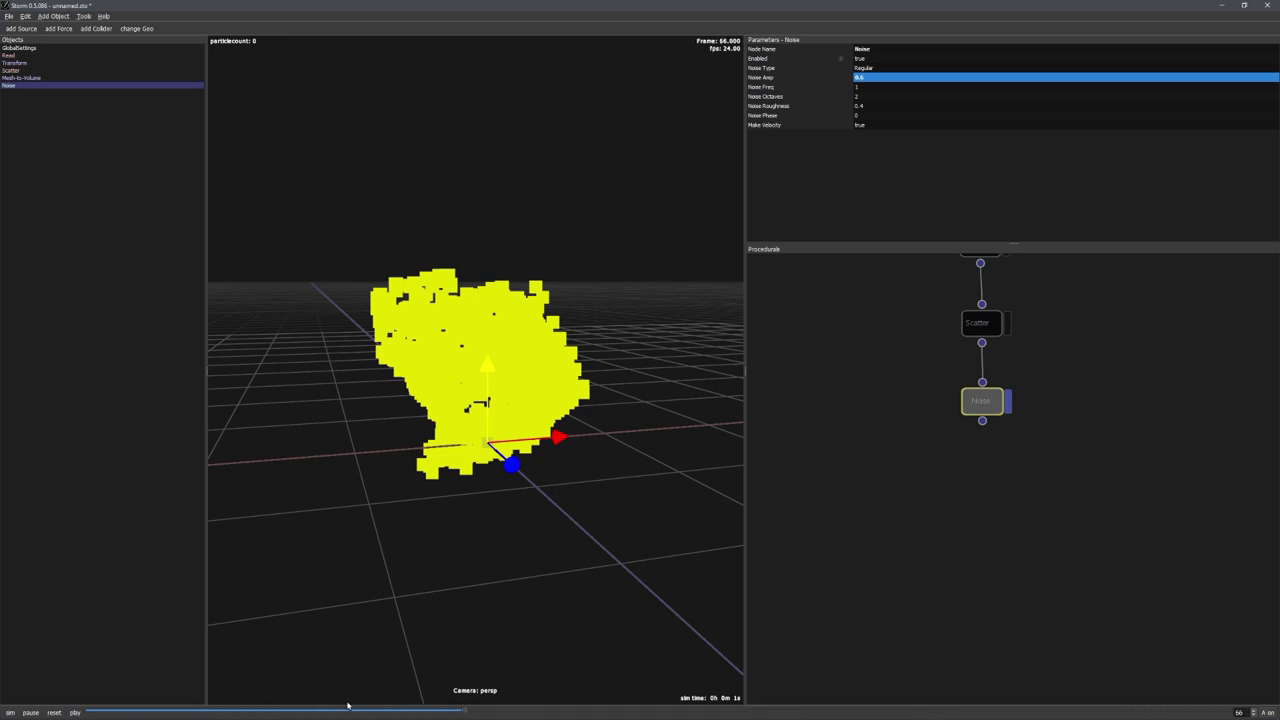
click(55, 713)
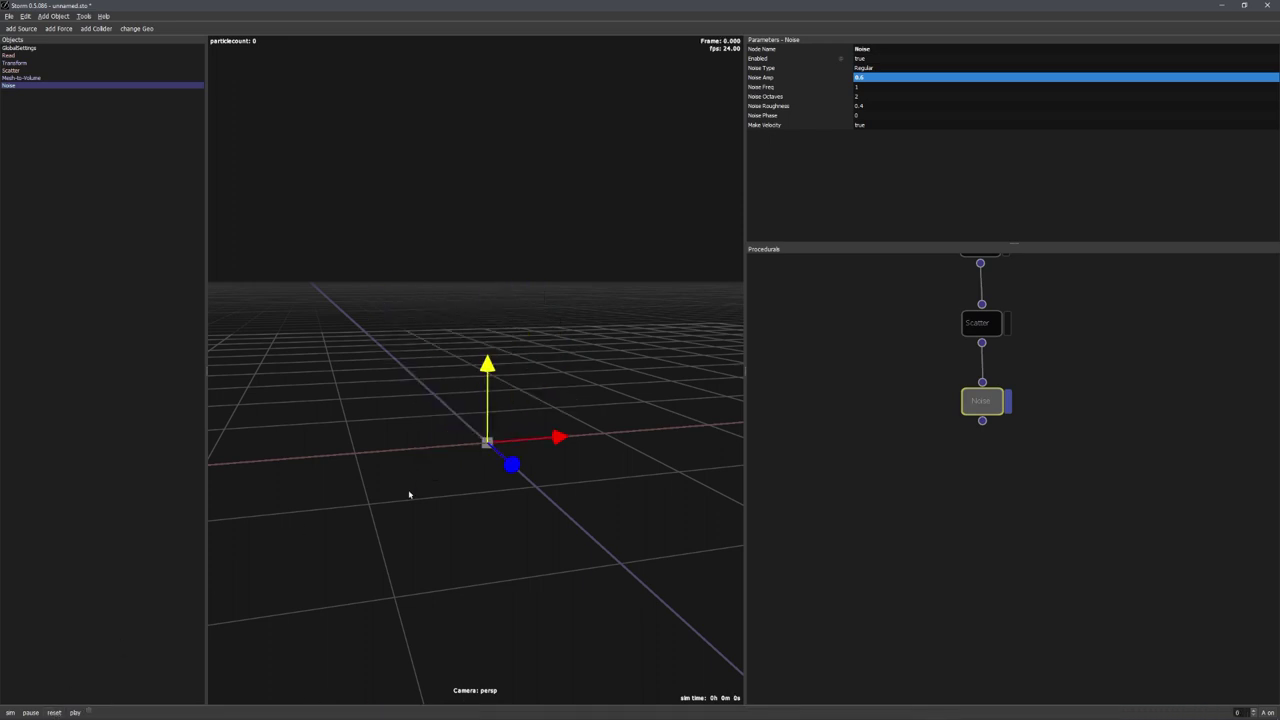
- Add a Dynamics Origin node and place it beside the Noise node
right_click(890, 439)
text(orig)
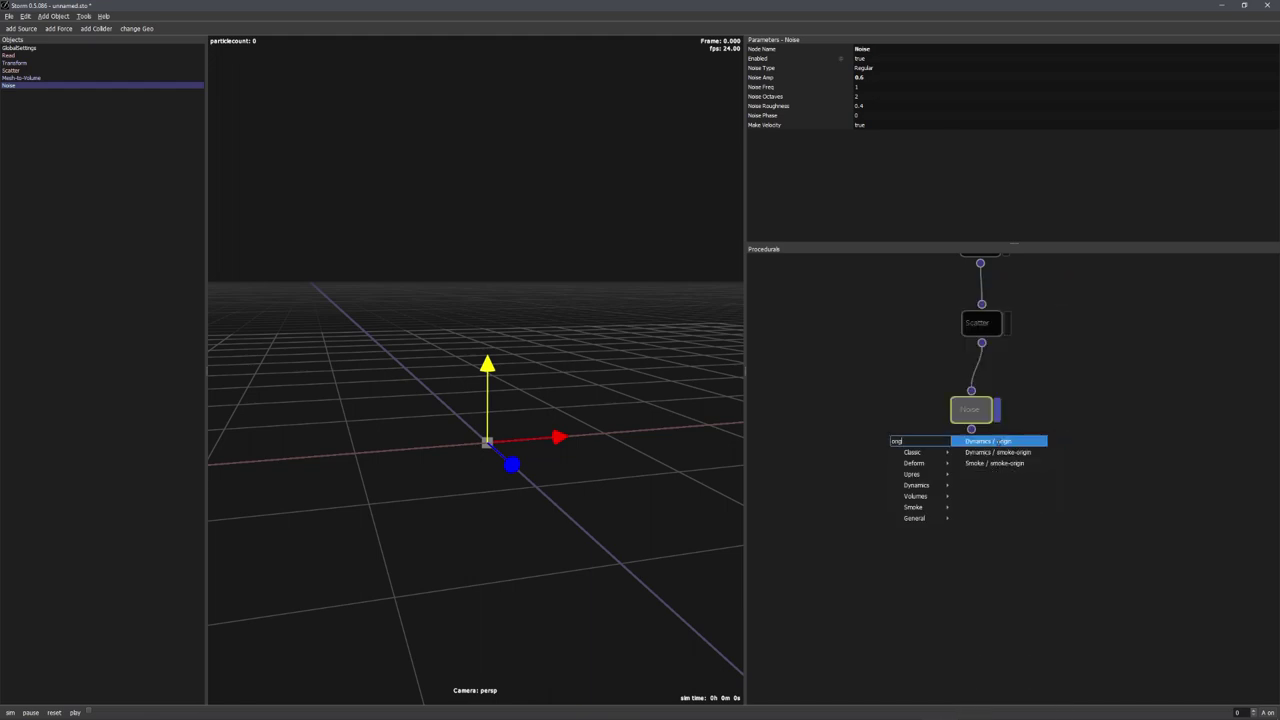
key(Return)
drag(886, 433, 816, 413)
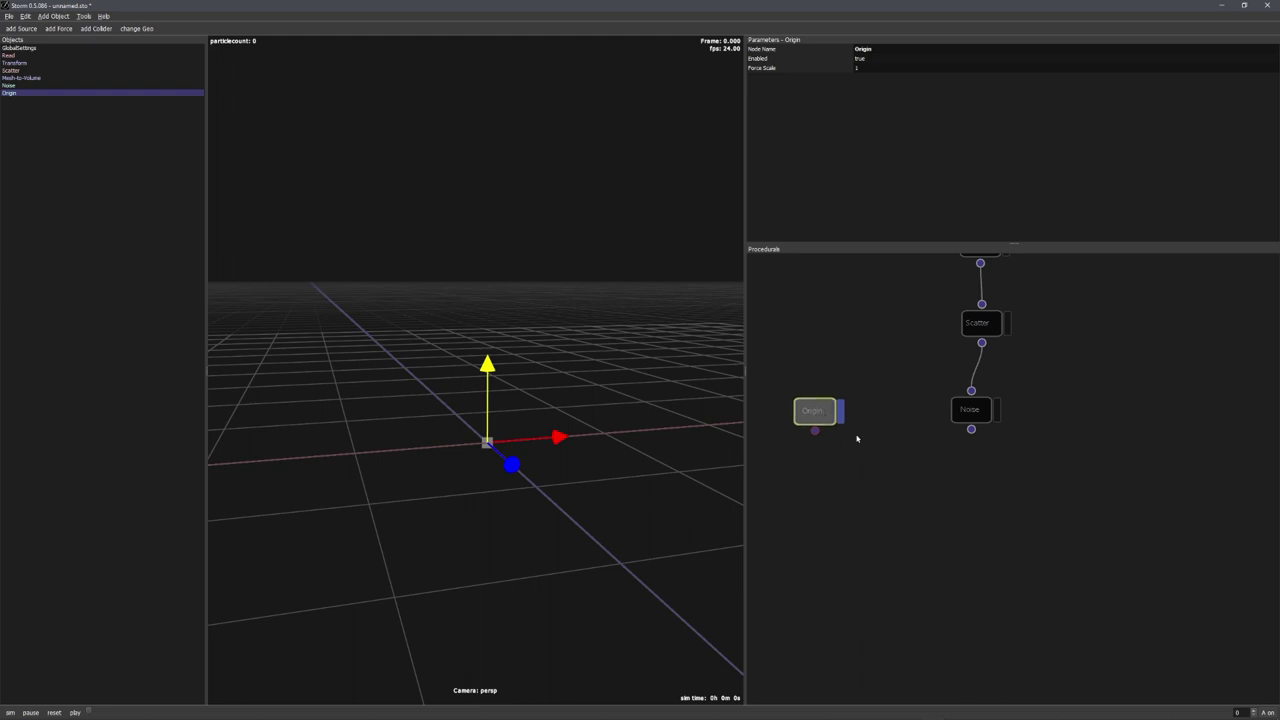
- Add an Emit node below Origin and Noise, with both nodes connected to its inputs
middle_drag(881, 477, 956, 396)
key(Tab)
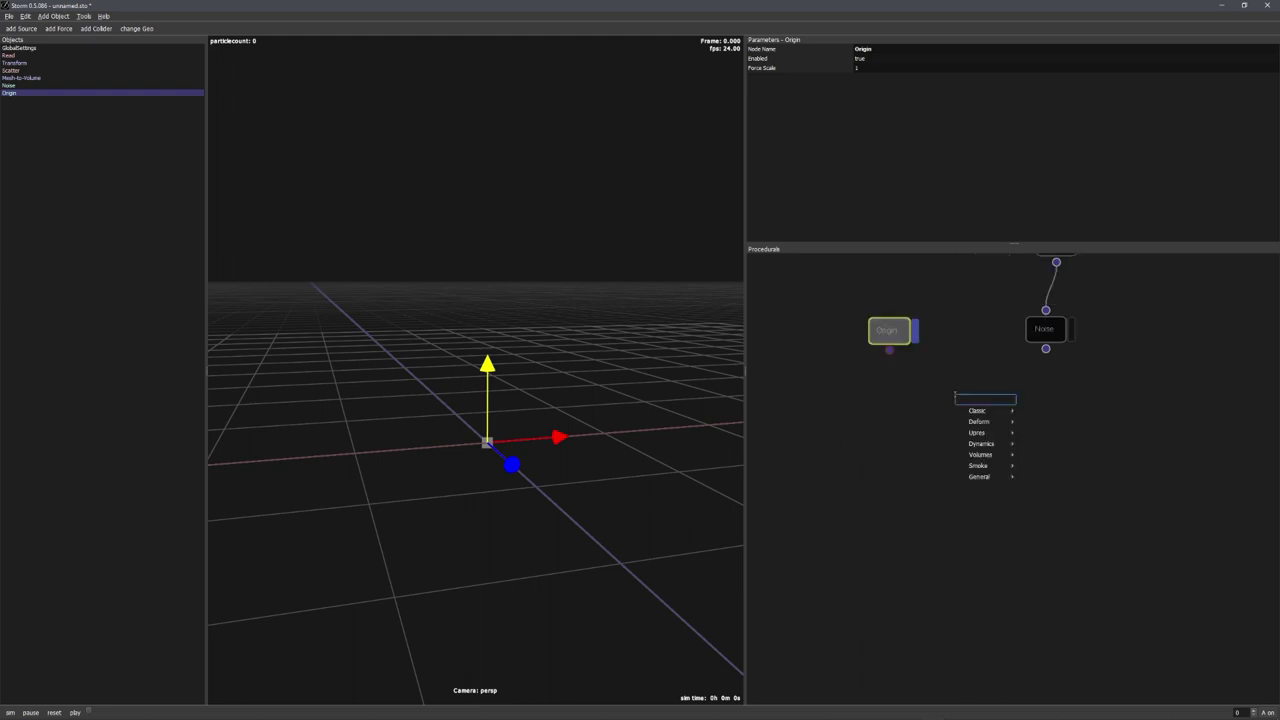
text(emit)
key(Return)
drag(963, 375, 1046, 348)
drag(963, 398, 974, 424)
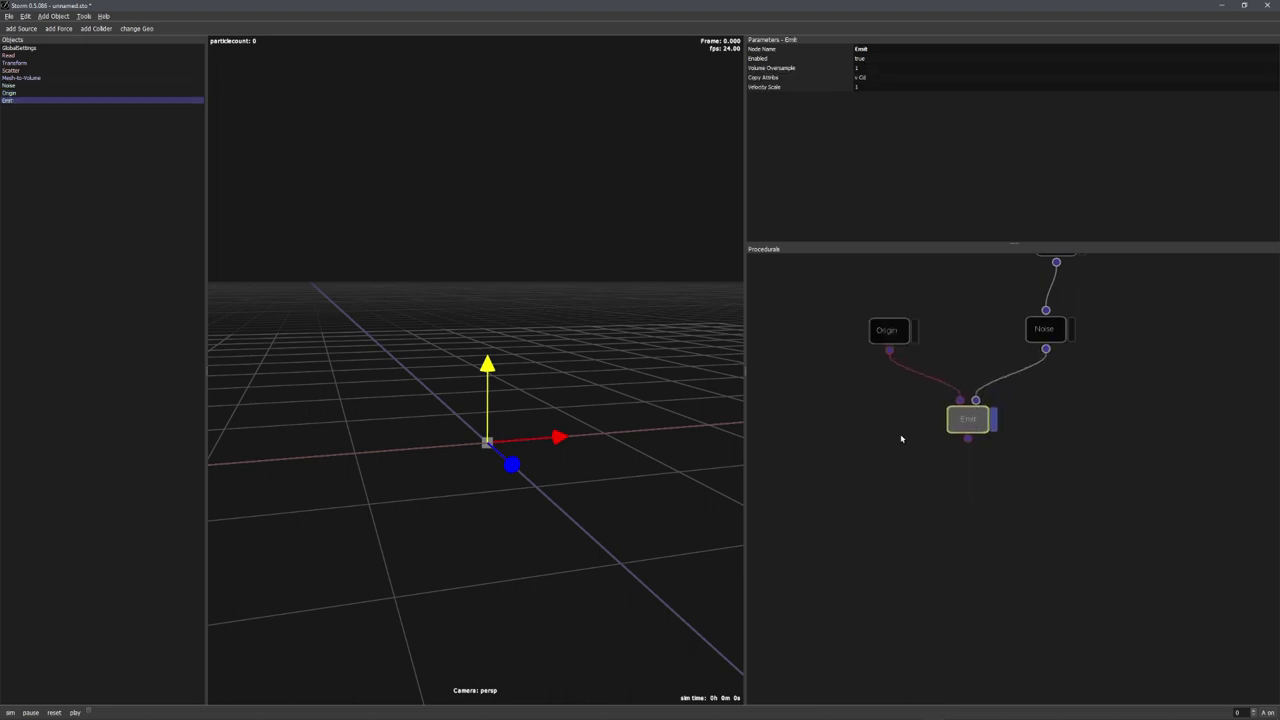
- Run the simulation to examine the emitted particles from the Emit node and reset it
key(space)
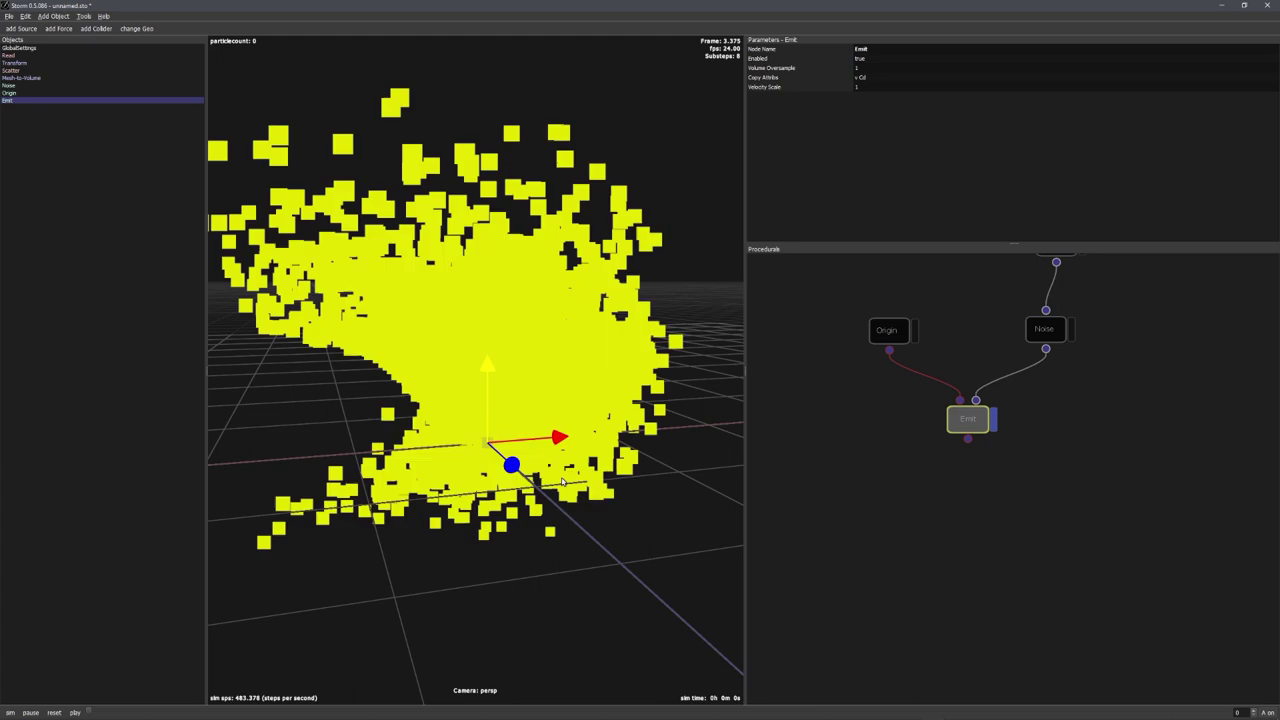
right_drag(631, 405, 611, 150)
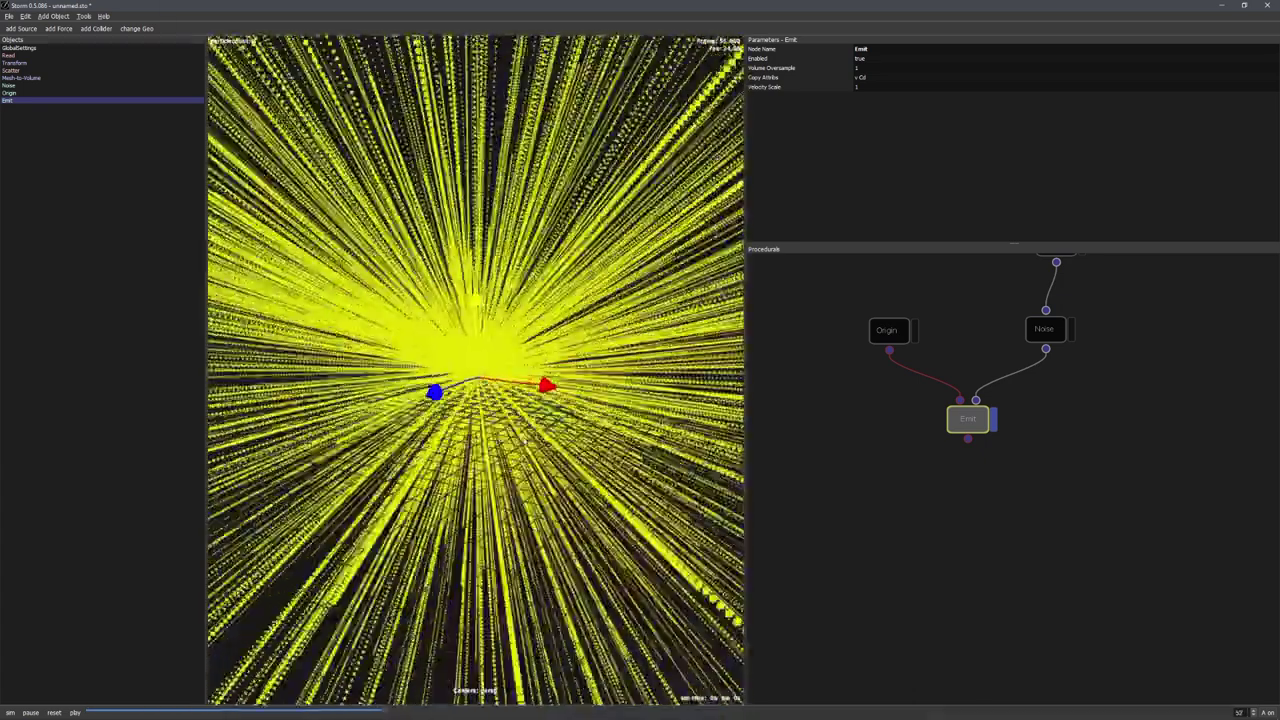
mouse_move(525, 441)
mouse_down()
mouse_move(618, 432)
mouse_move(569, 435)
mouse_up()
right_drag(568, 435, 443, 538)
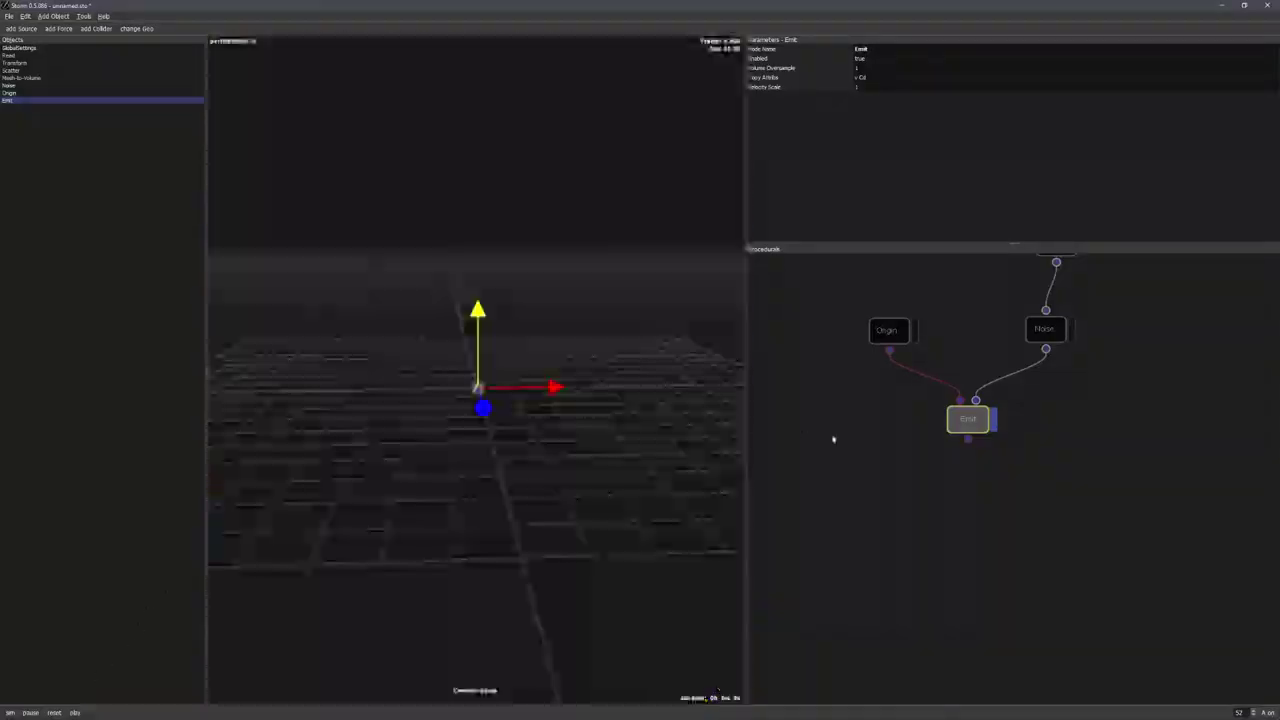
- Add a Gravity node connected below the Emit node
drag(965, 426, 967, 438)
key(Tab)
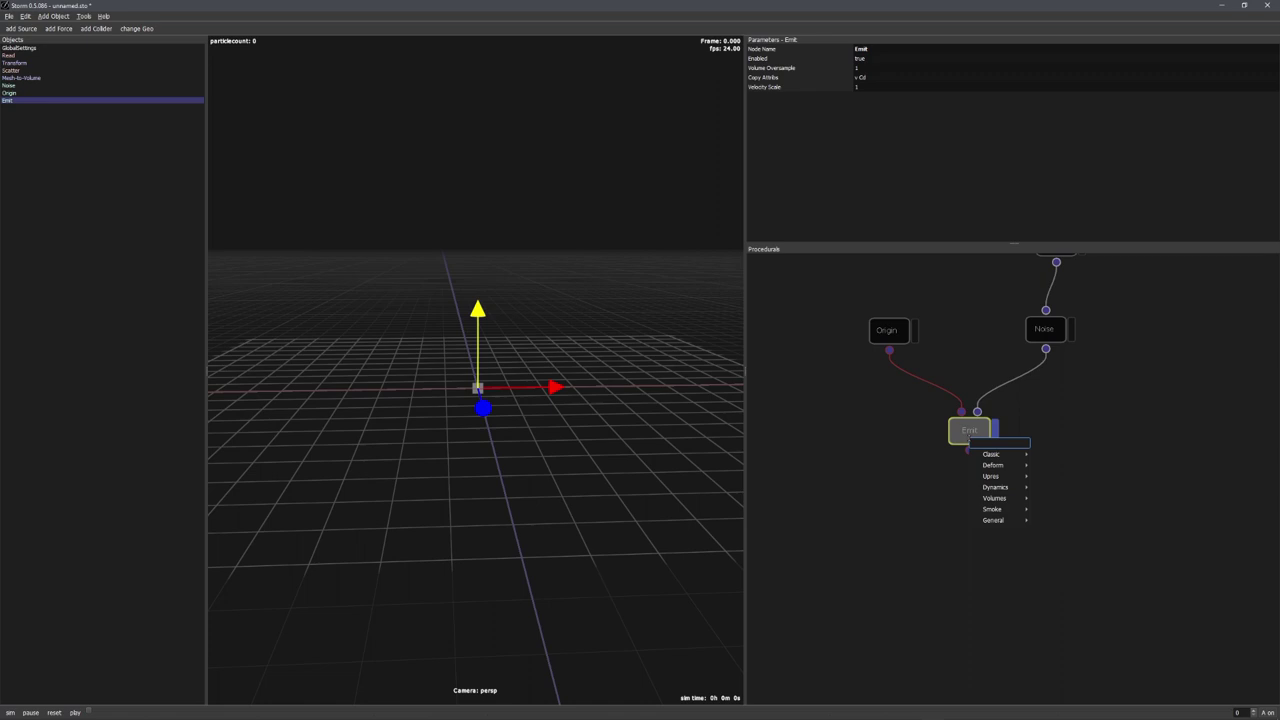
text(gra)
key(Return)
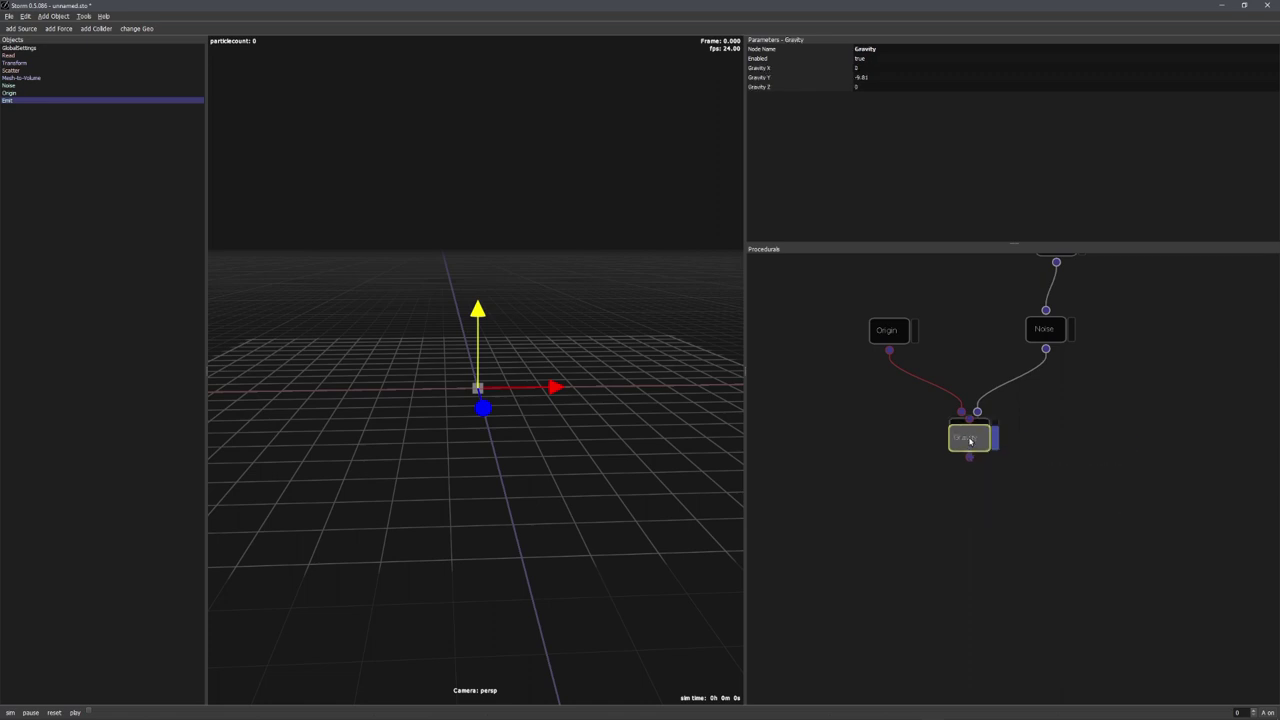
drag(969, 440, 973, 506)
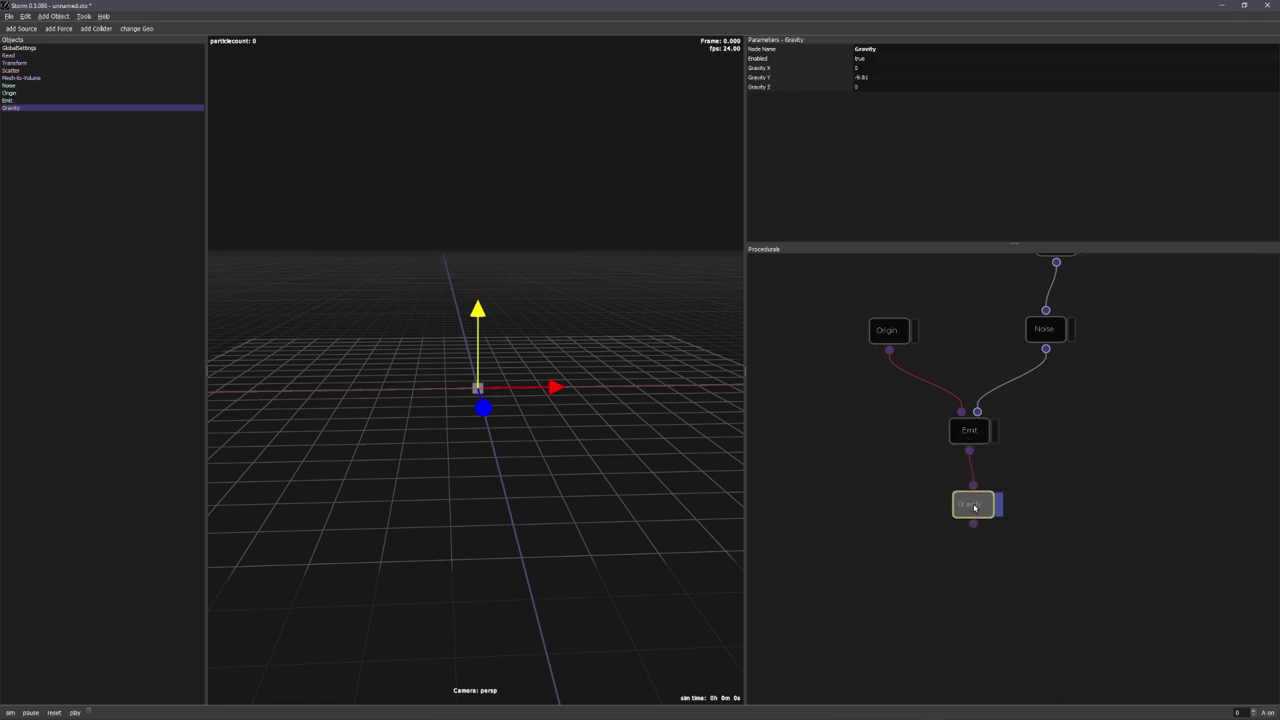
- Run the simulation to examine how gravity affects the emitted particles and reset it
key(space)
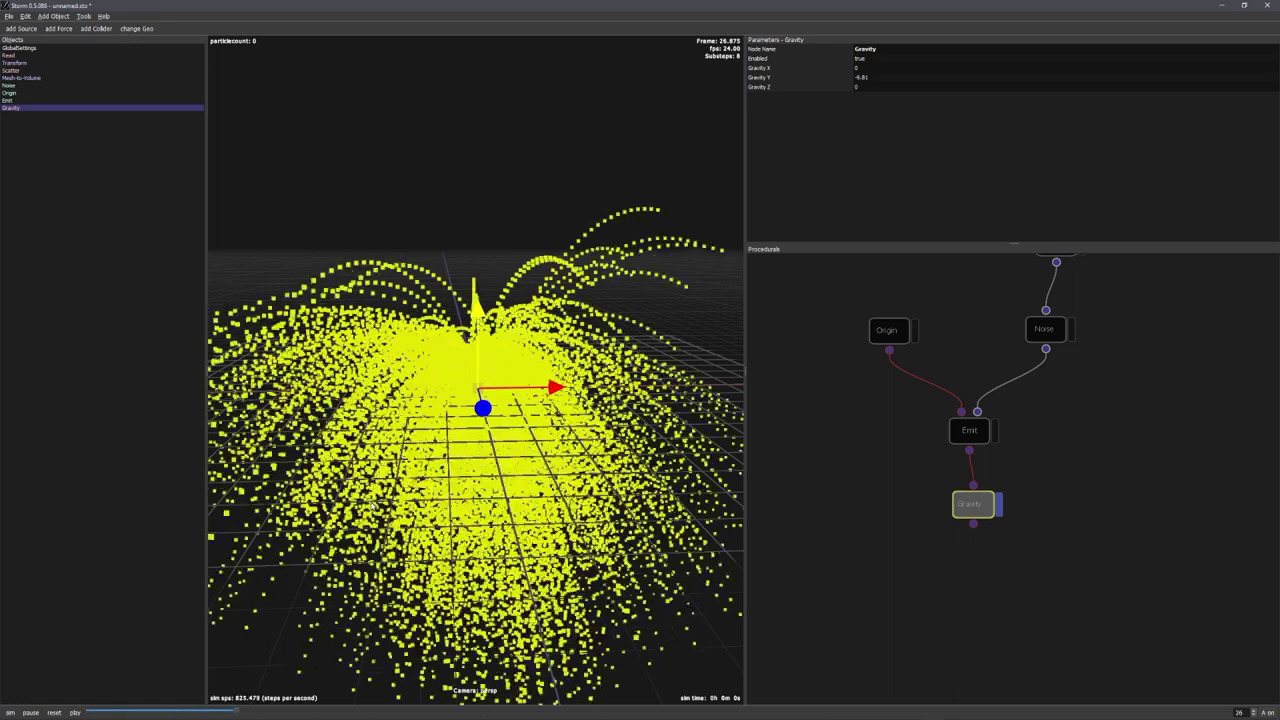
middle_drag(398, 511, 602, 462)
click(54, 712)
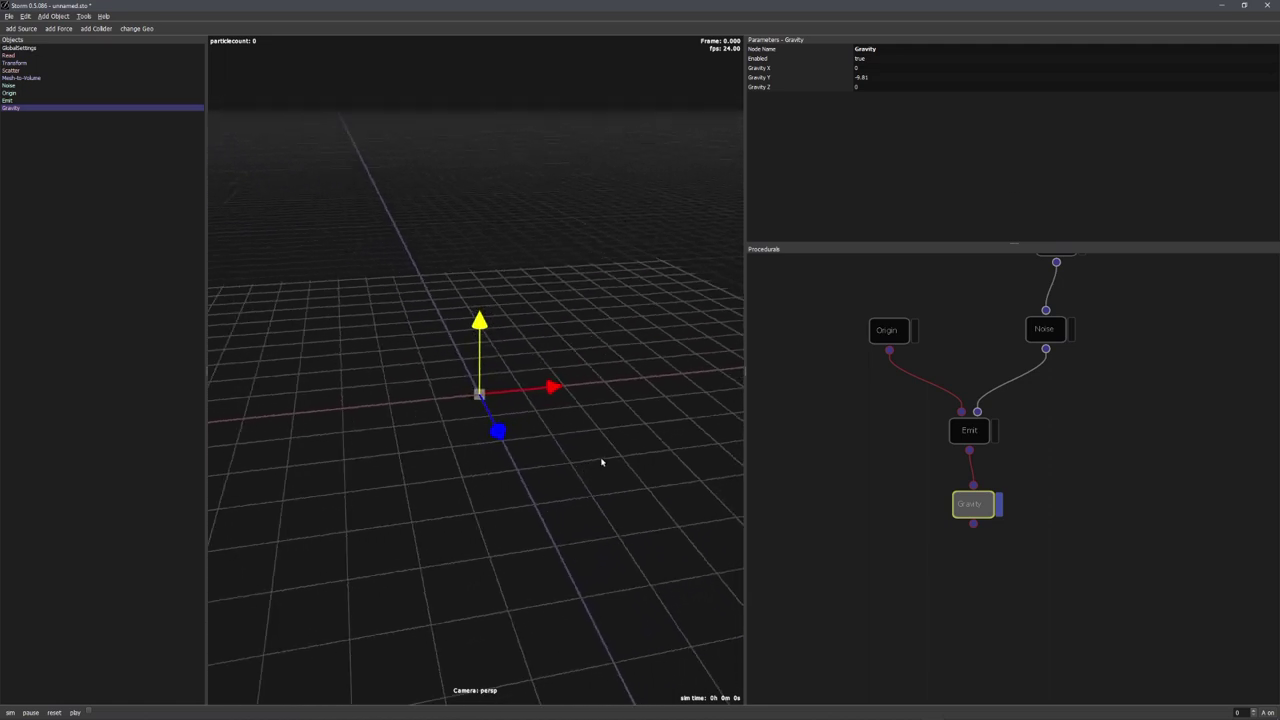
- Set the Emit node's Enabled parameter to the expression "frame <1" so it emits only at the start
drag(969, 435, 973, 433)
click(872, 58)
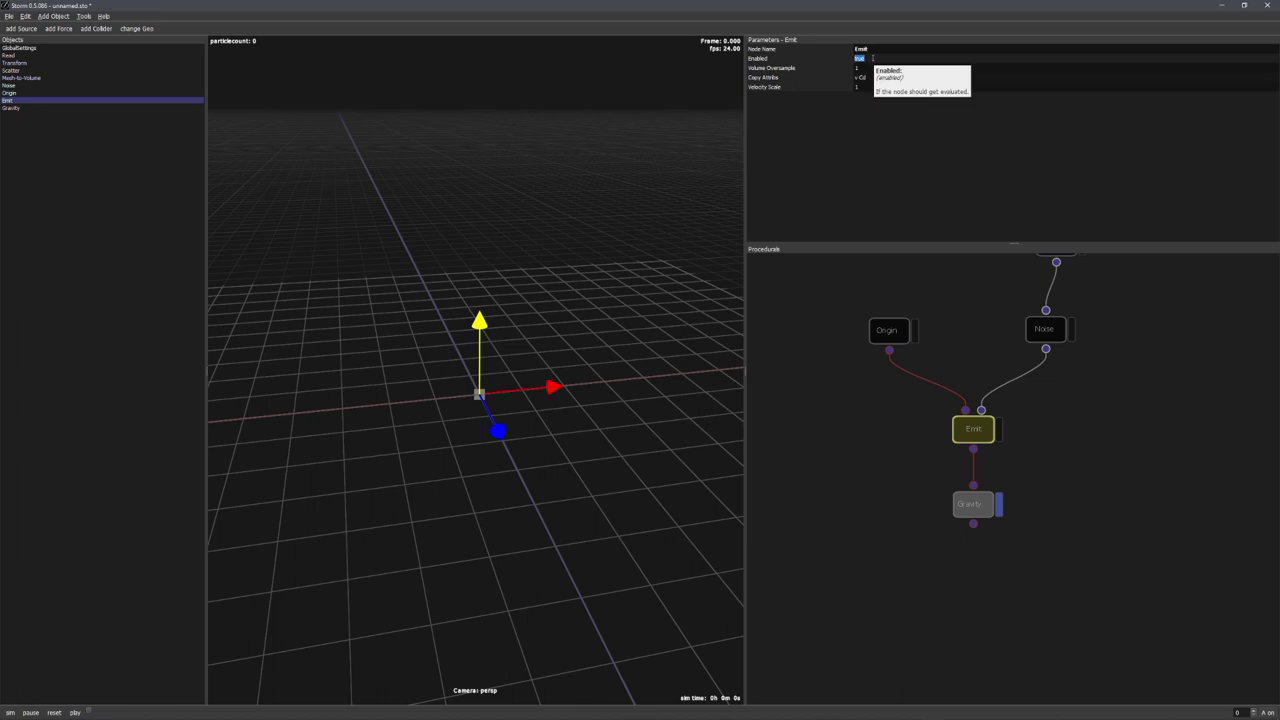
key(BackSpace)
text(frame <1)
key(Return)
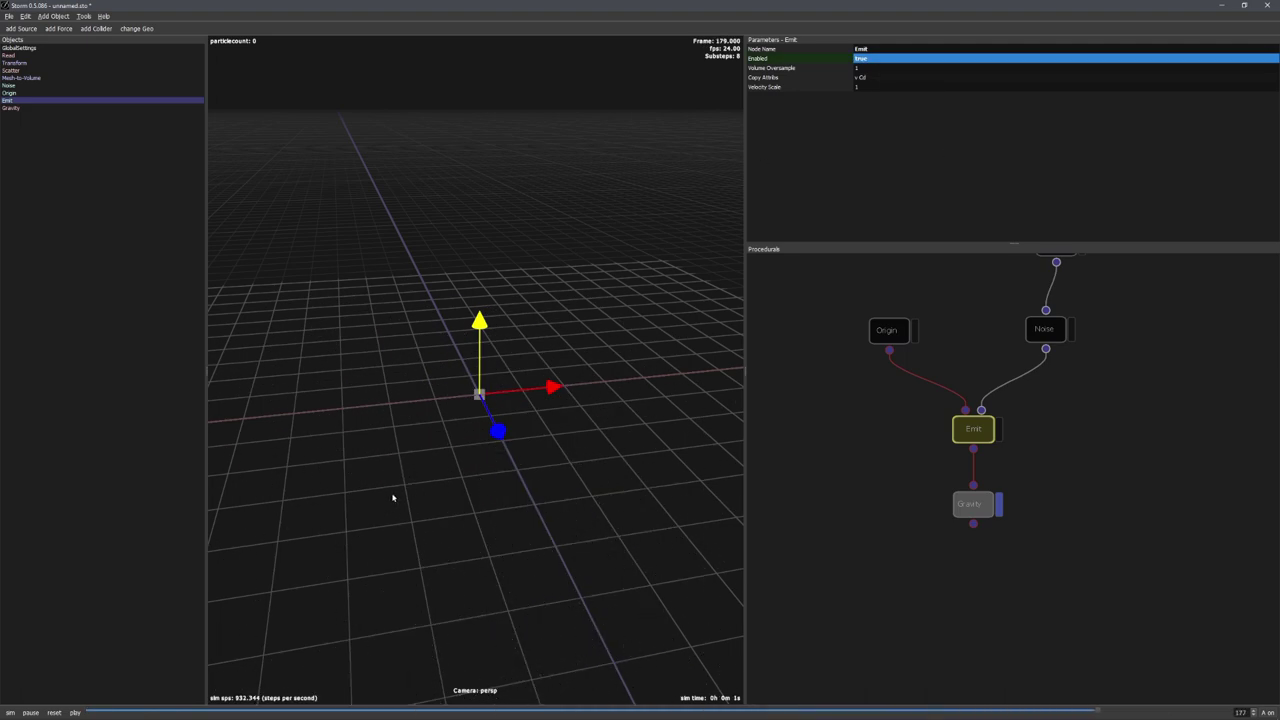
- Replay the simulation to check the Emit node's frame-limited emission and reset it to frame 0
middle_drag(338, 524, 441, 500)
click(54, 712)
click(861, 60)
click(862, 7)
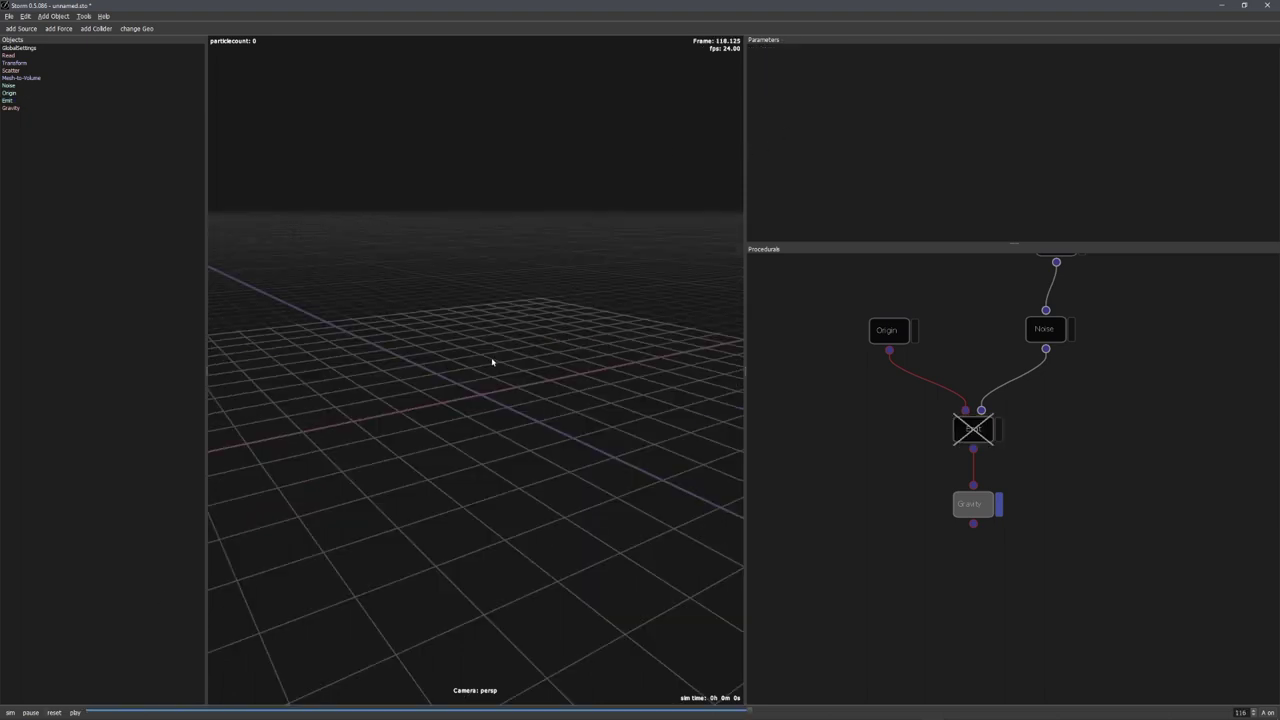
key(ctrl+Up)
key(space)
click(54, 712)
- Add a Force node connected below the Gravity node
middle_drag(912, 495, 847, 393)
drag(910, 409, 907, 414)
key(Tab)
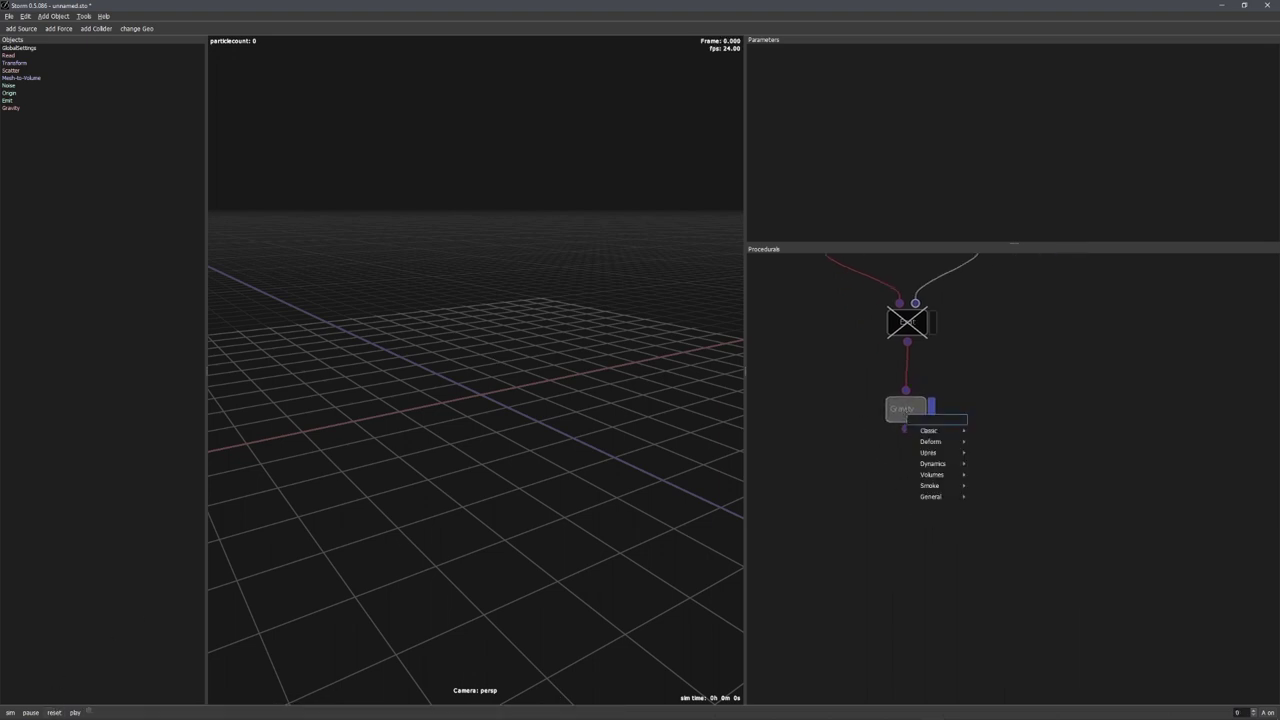
text(force)
key(Return)
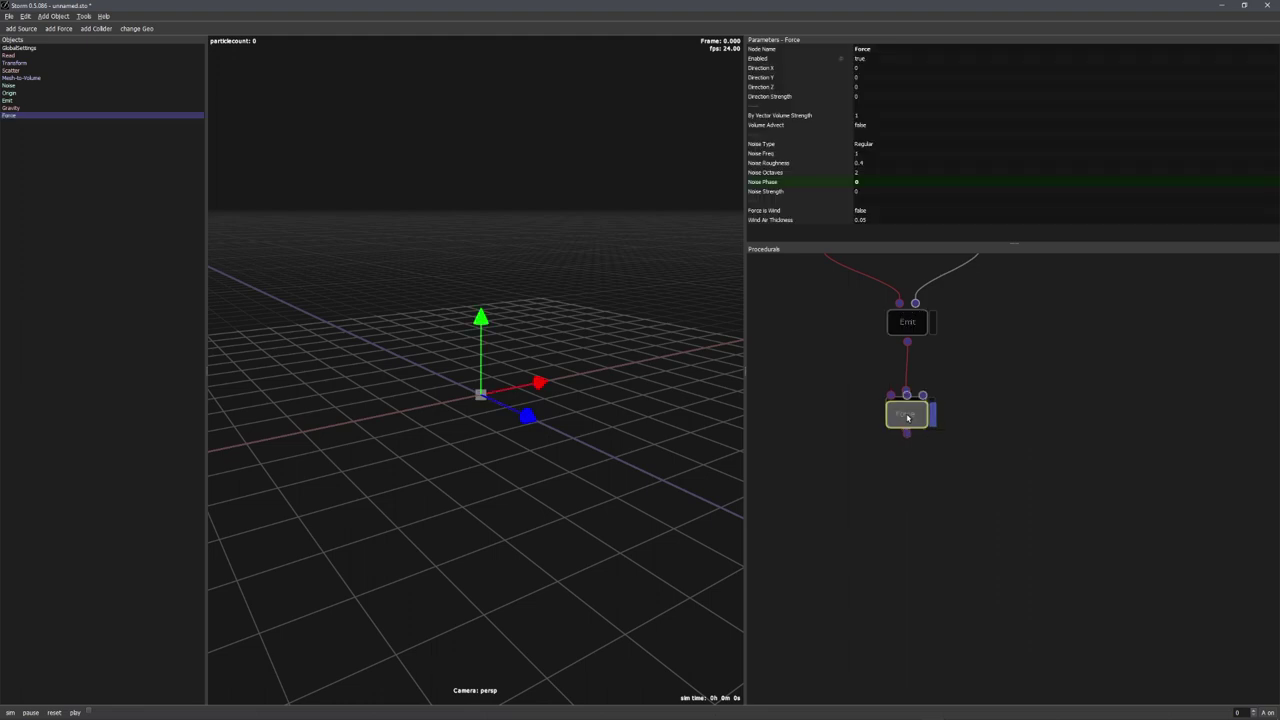
- Set the Force node's Noise Strength to 2
click(873, 190)
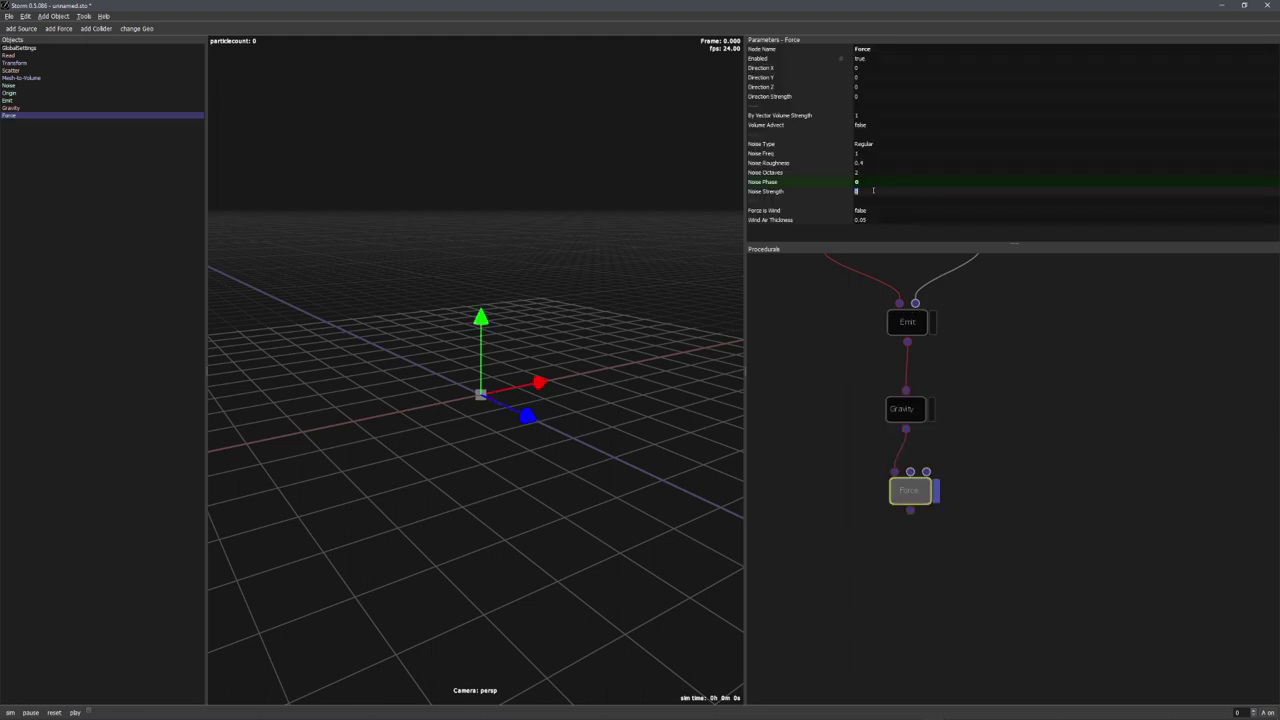
text(2)
key(Return)
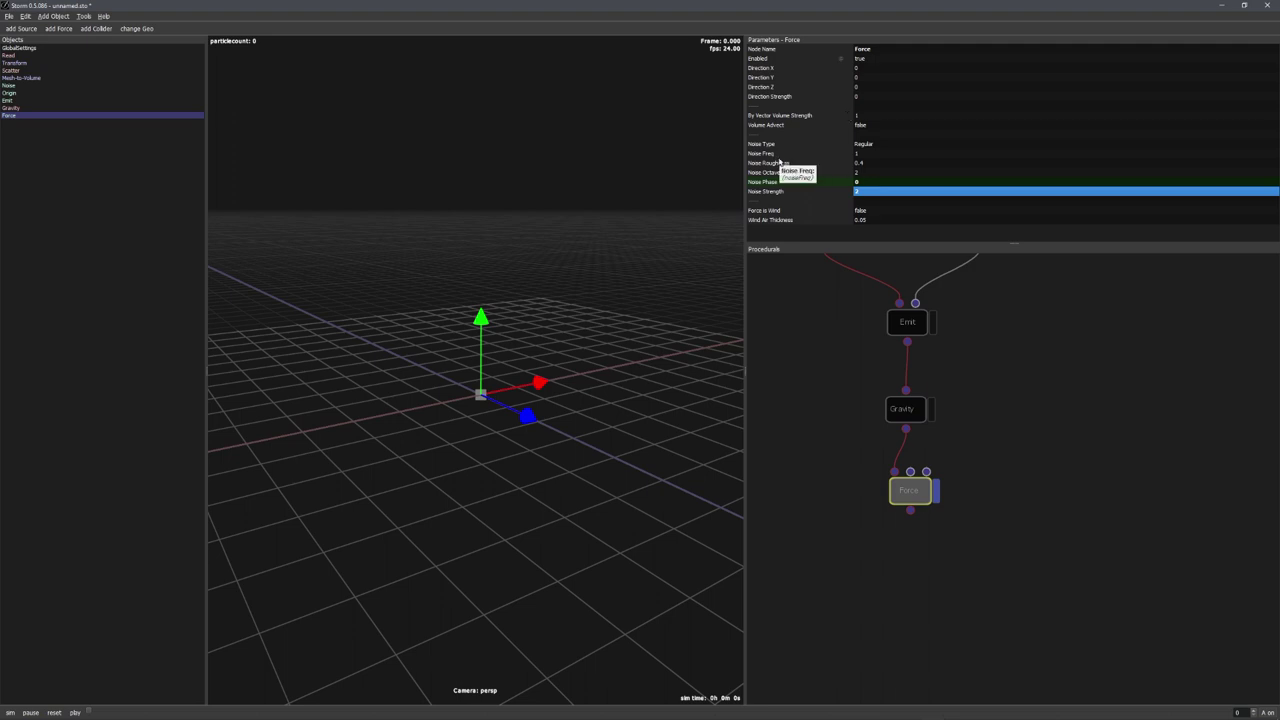
- Run and reset the simulation repeatedly to examine the particle motion under the noise force from different angles
key(space)
key(space)
alt+drag(480, 466, 614, 231)
alt+right_drag(614, 231, 575, 316)
key(r)
key(space)
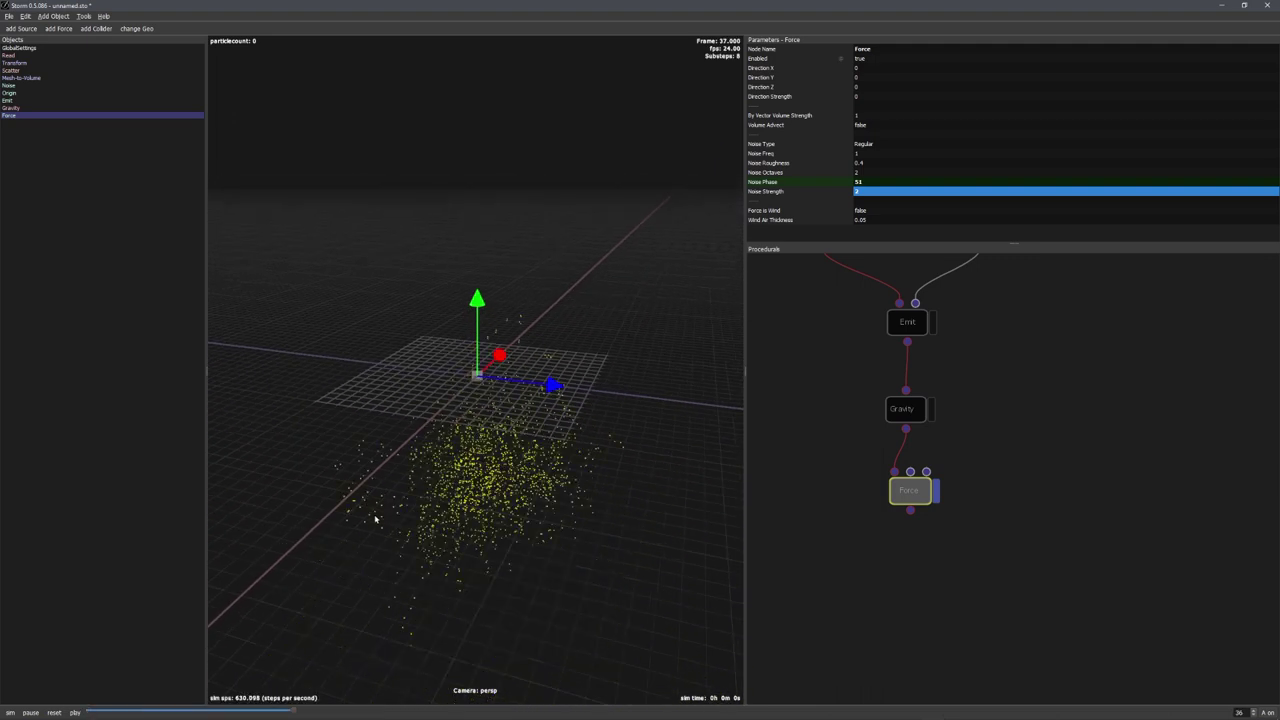
key(r)
alt+drag(375, 519, 518, 410)
middle_drag(565, 496, 523, 495)
- Add a Point-Delete node connected below the Force node
drag(910, 496, 909, 502)
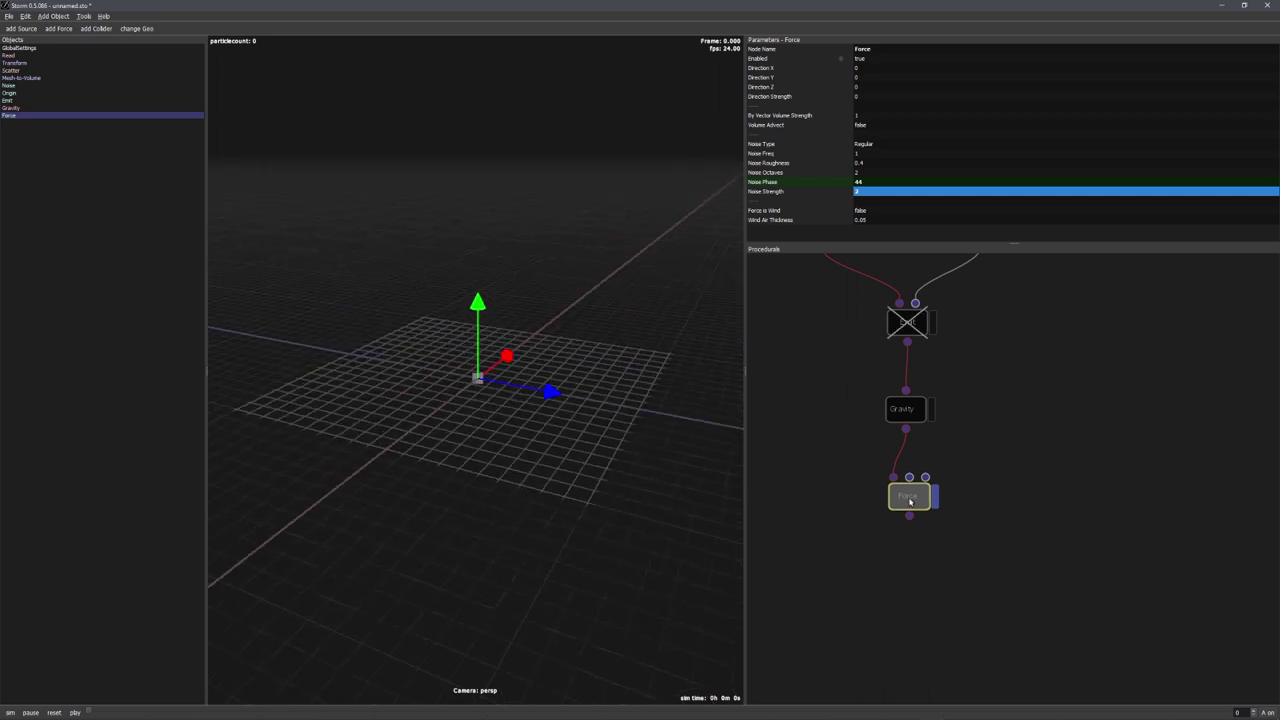
middle_drag(947, 523, 951, 473)
key(Tab)
text(point)
key(Down)
key(Return)
drag(951, 471, 922, 517)
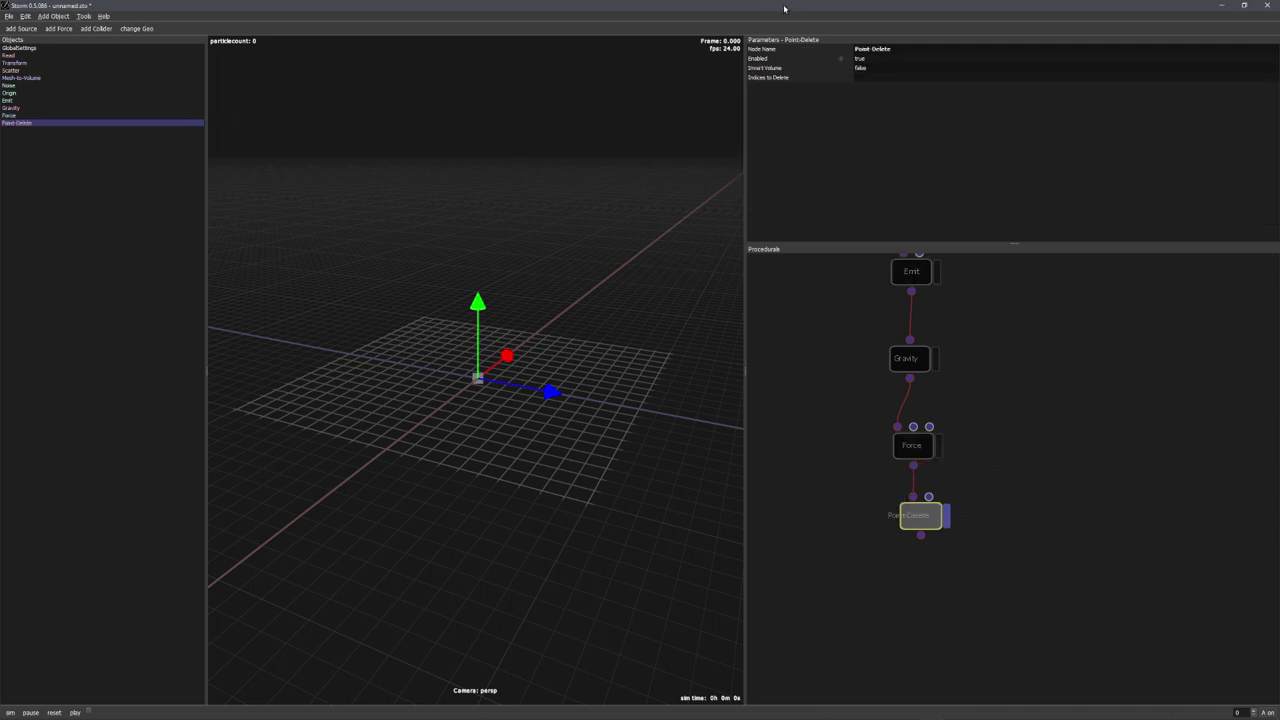
- Set the Point-Delete node's Enabled parameter to the expression @P.y < 0
double_click(880, 60)
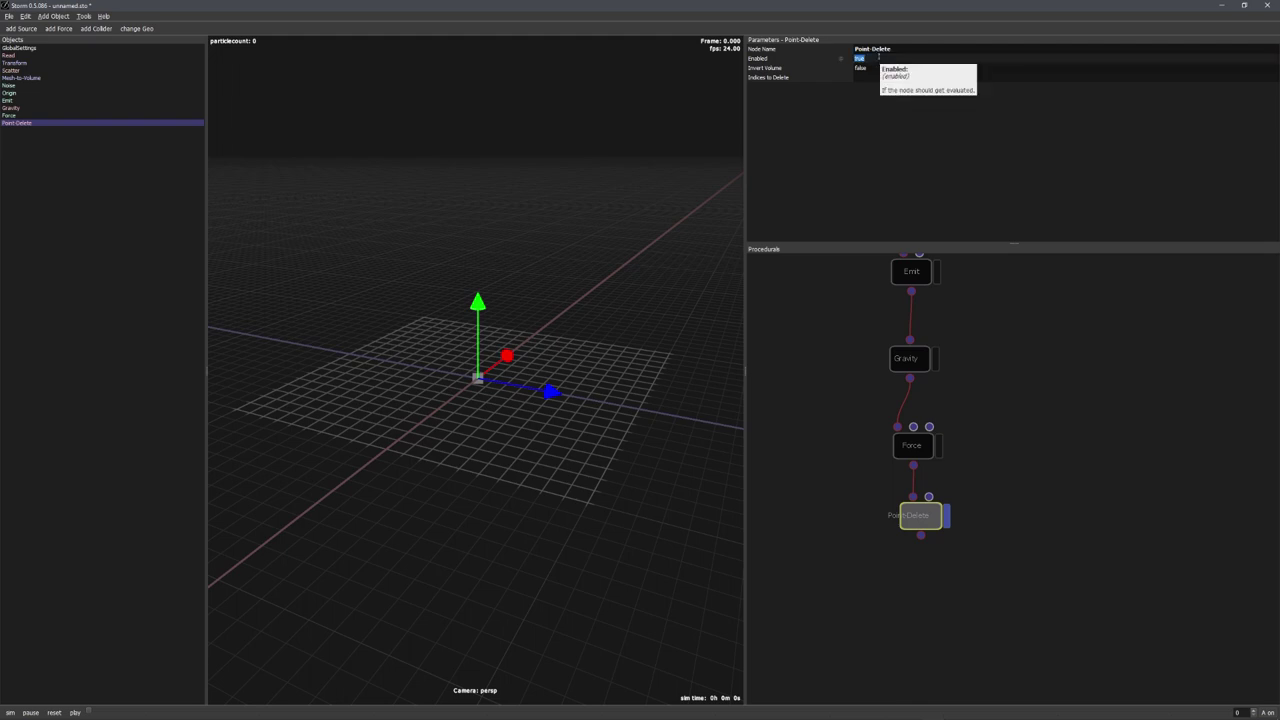
text(0)
key(Return)
double_click(869, 59)
click(878, 58)
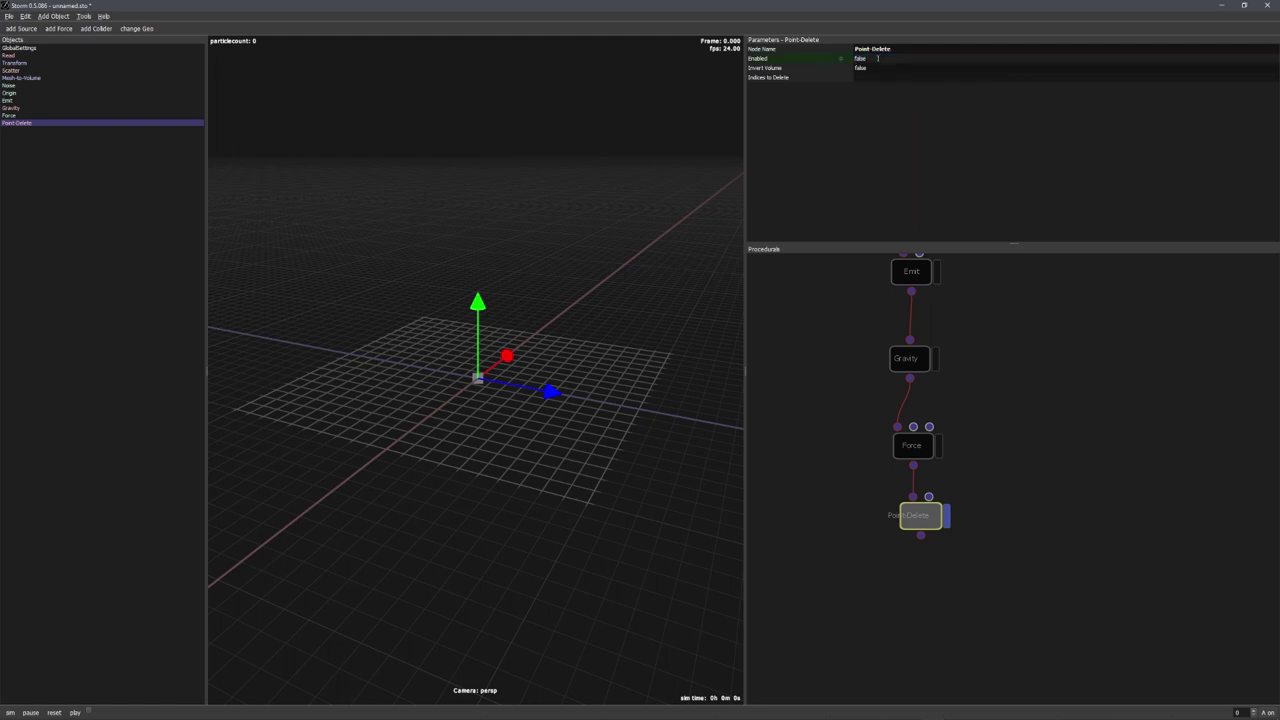
double_click(886, 58)
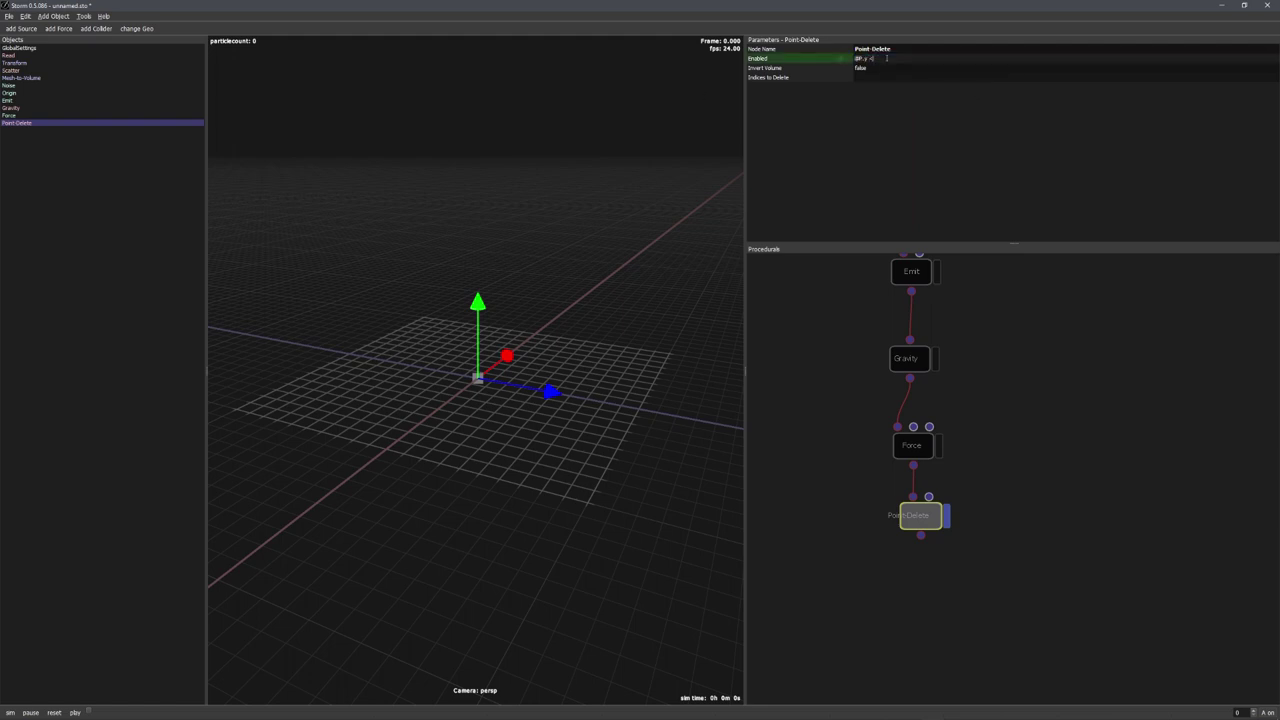
key(Return)
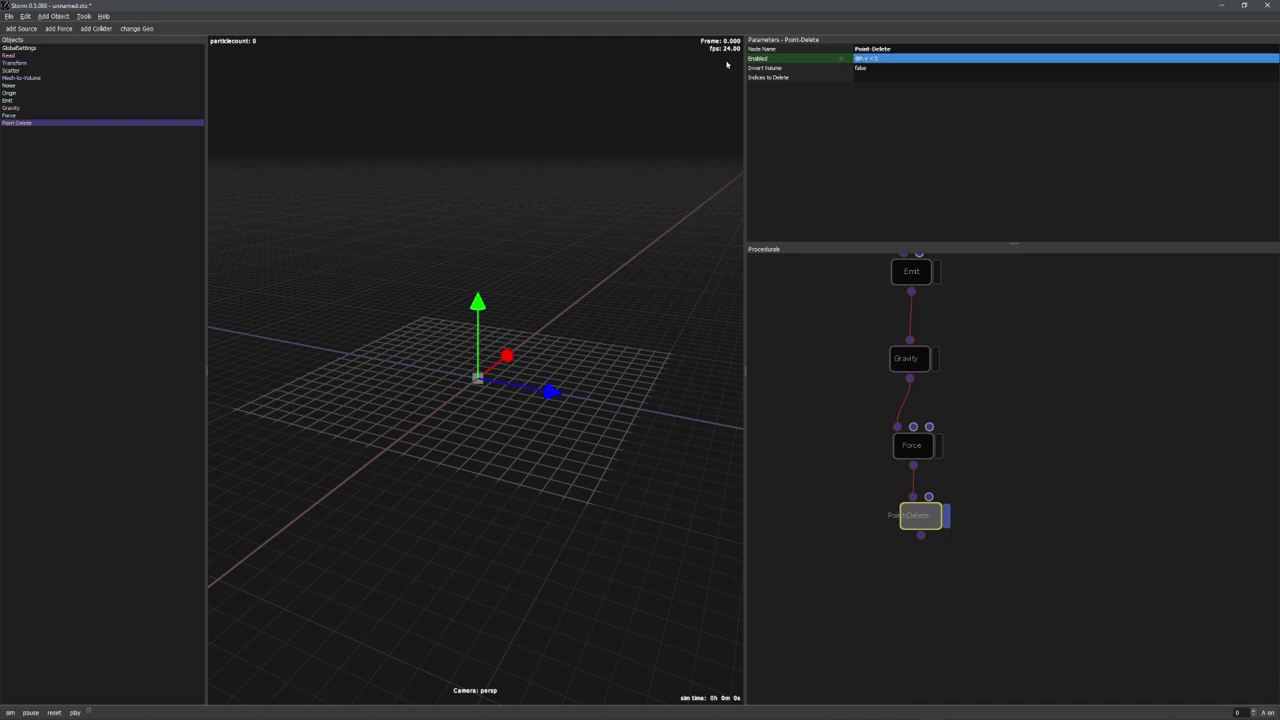
- Run the simulation from a low angle to check the point deletion below the ground, and reset it
middle_drag(605, 338, 523, 309)
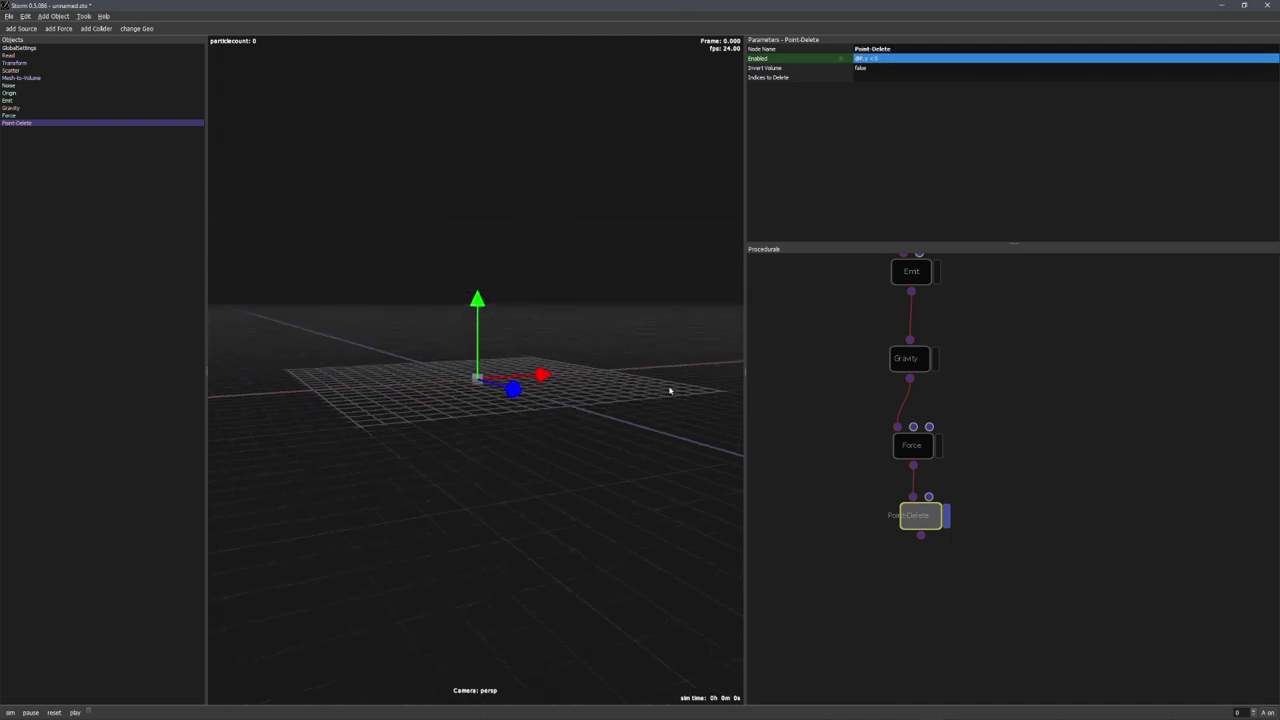
key(space)
key(space)
click(54, 712)
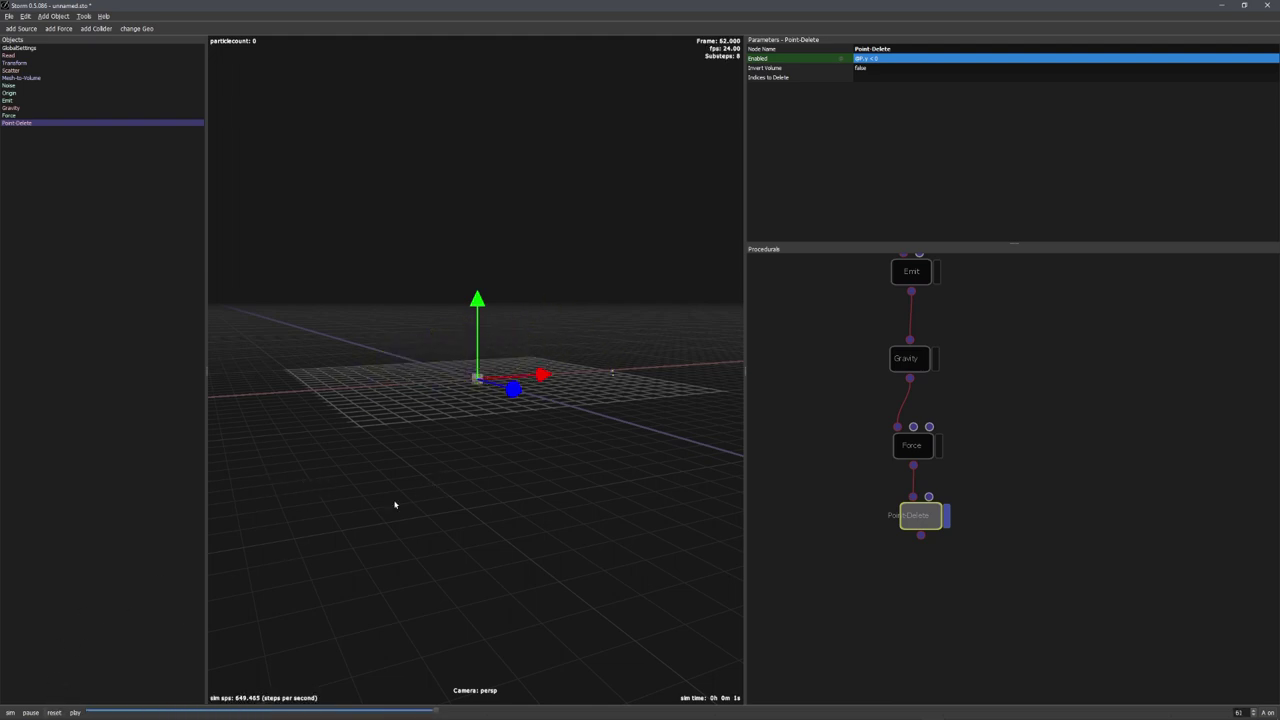
middle_drag(386, 423, 486, 467)
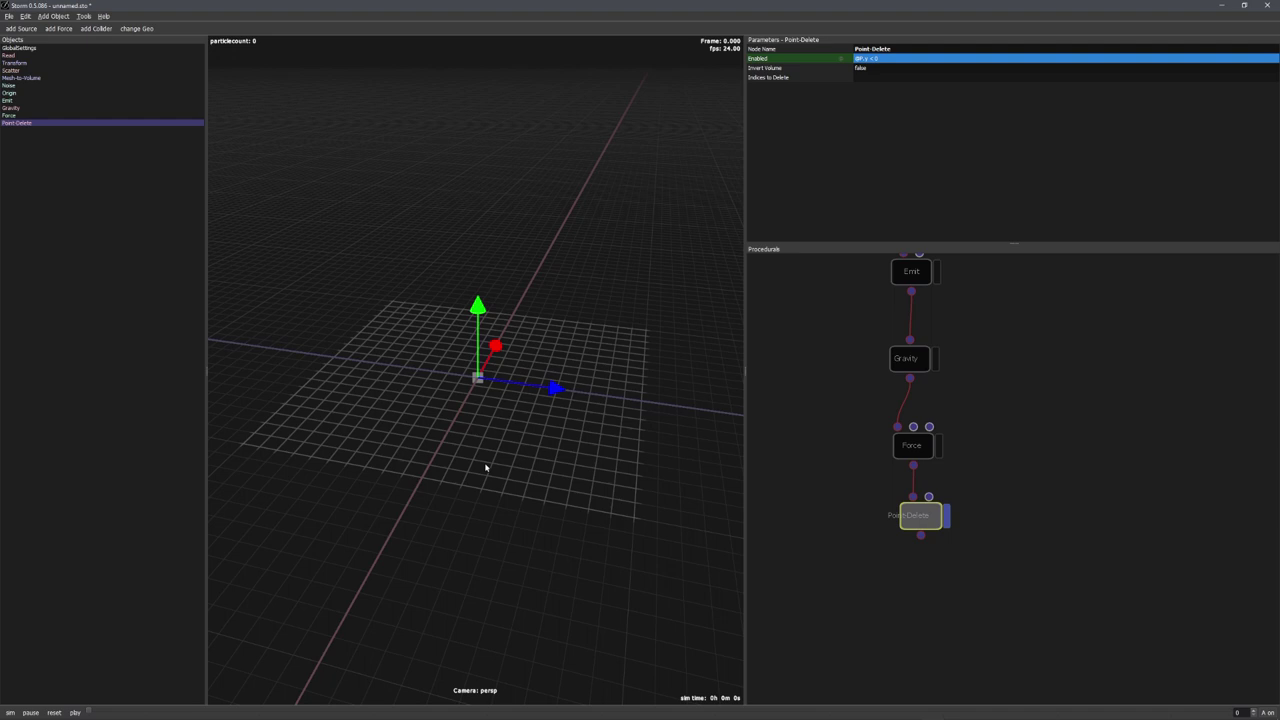
- Add a Smoke-Origin node beside the particle chain, in the empty space near the Point-Delete node
middle_drag(850, 478, 1020, 374)
middle_drag(897, 467, 910, 445)
right_click(911, 443)
mouse_move(937, 516)
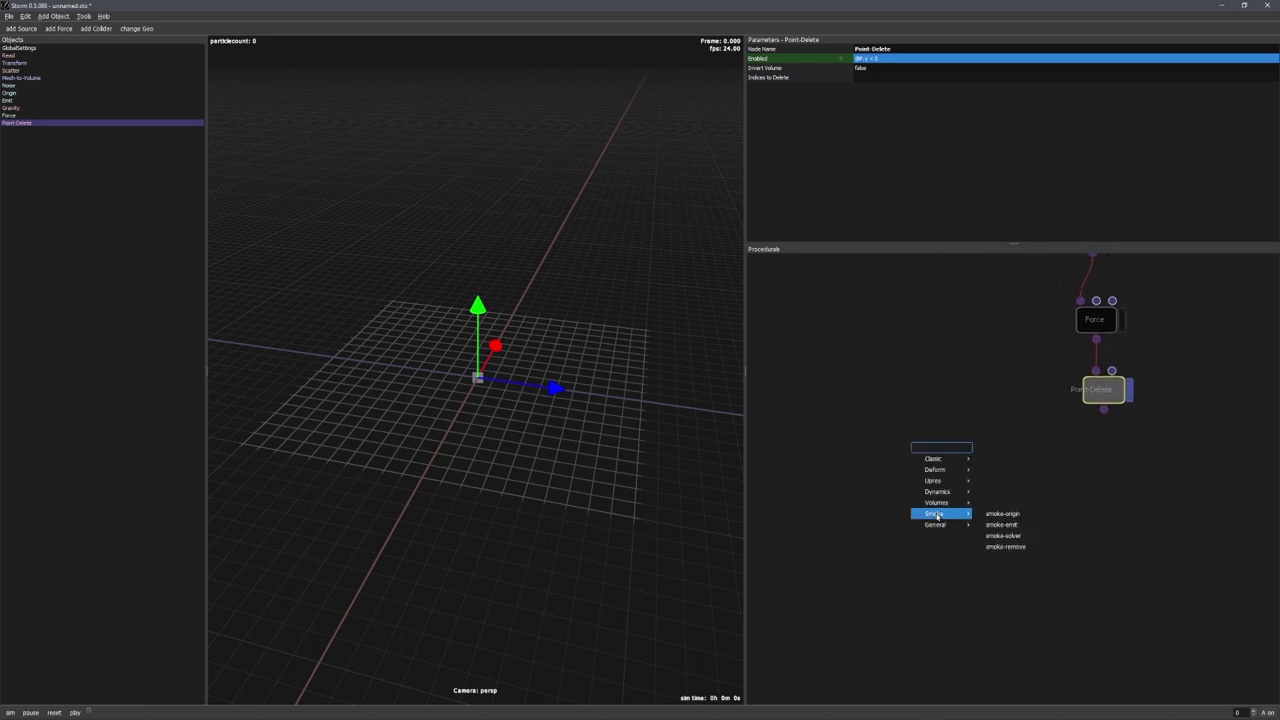
click(1002, 514)
drag(909, 441, 835, 380)
- Add a Smoke-Emit node connected below the Smoke-Origin node
key(Tab)
mouse_move(952, 520)
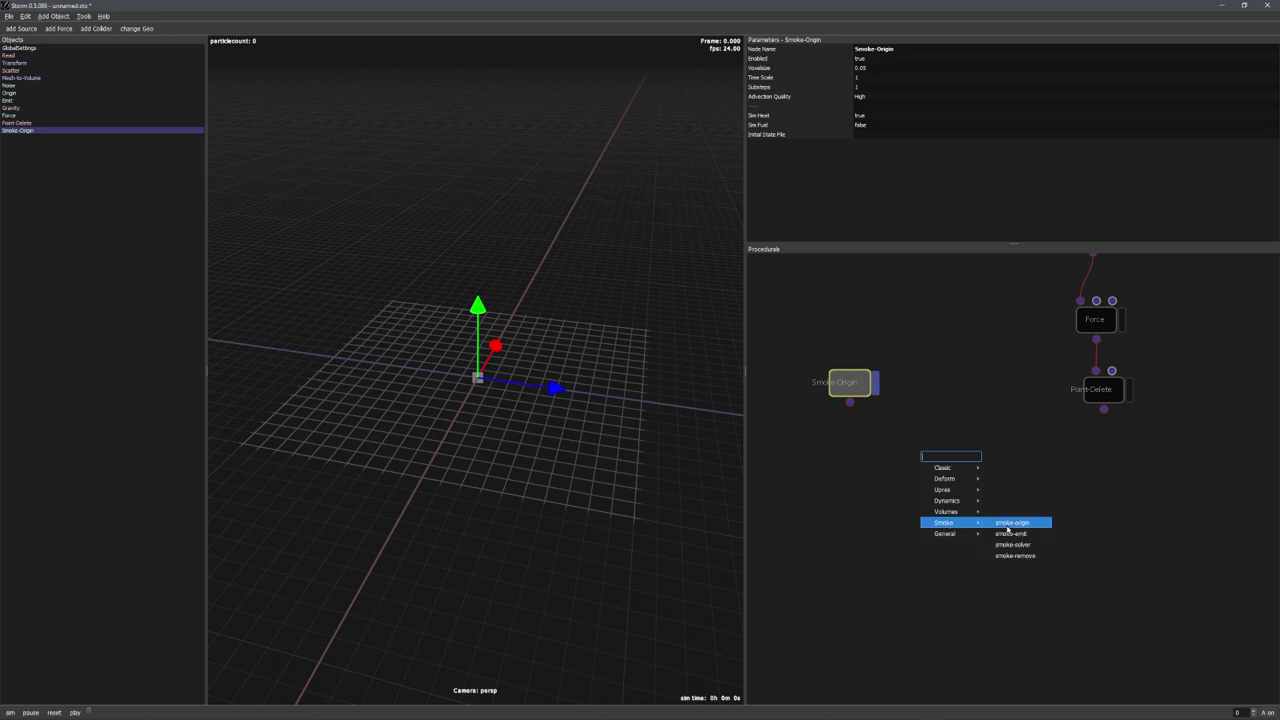
click(1011, 532)
drag(926, 457, 1020, 512)
middle_drag(1020, 512, 950, 446)
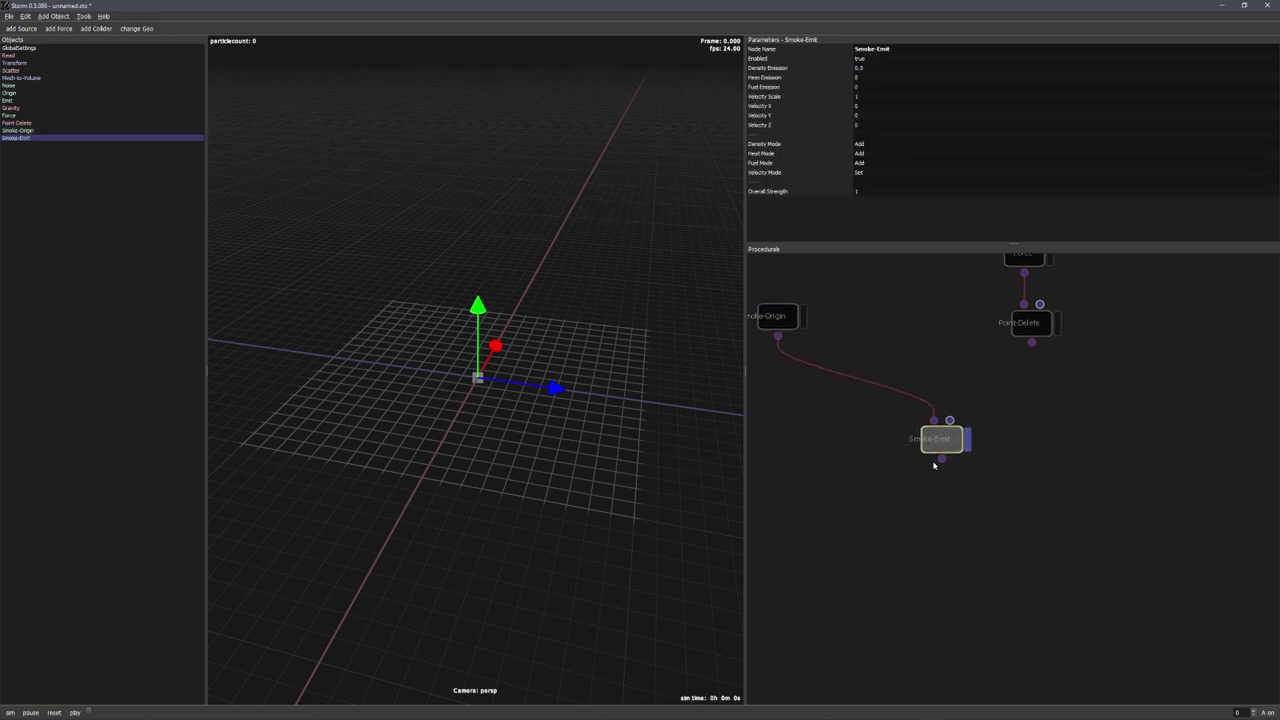
- Add a Smoke-Solver node connected below the Smoke-Emit node
key(Tab)
mouse_move(972, 536)
click(1025, 554)
drag(940, 465, 950, 555)
middle_drag(950, 555, 971, 617)
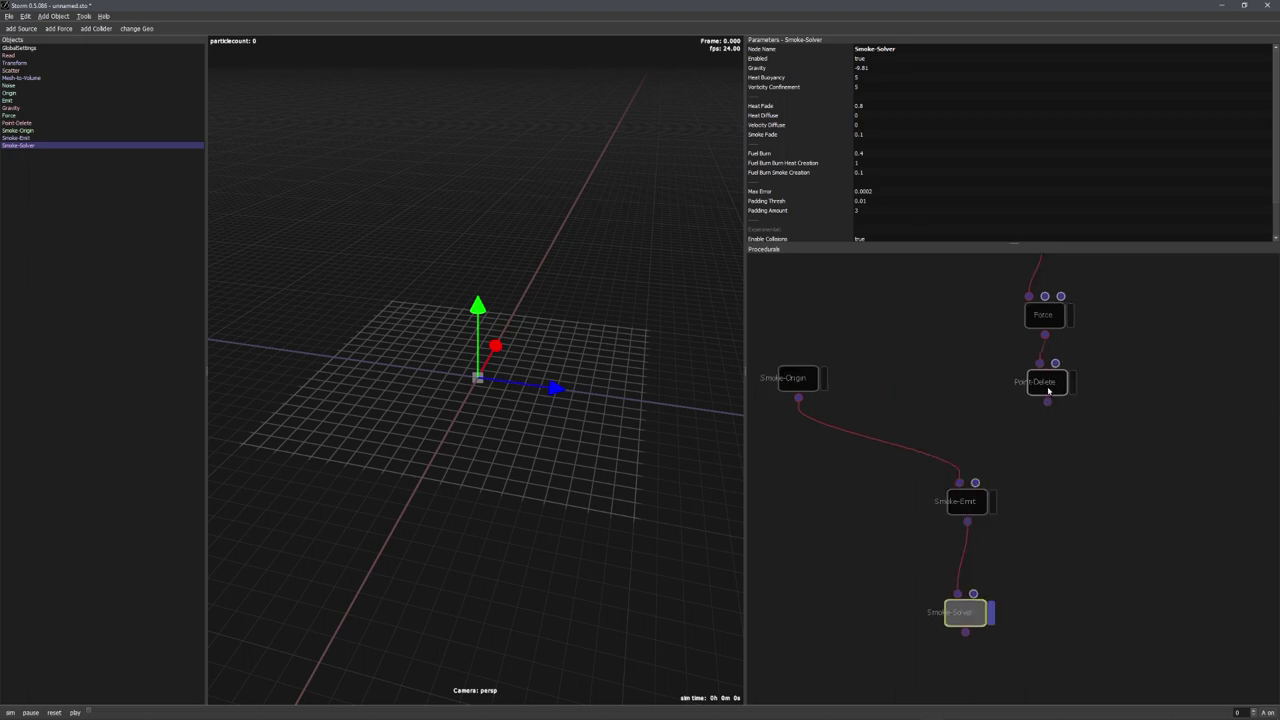
- Connect the Point-Delete output to the second input of Smoke-Emit and test-run the simulation
drag(1047, 402, 975, 483)
middle_drag(985, 498, 986, 503)
key(space)
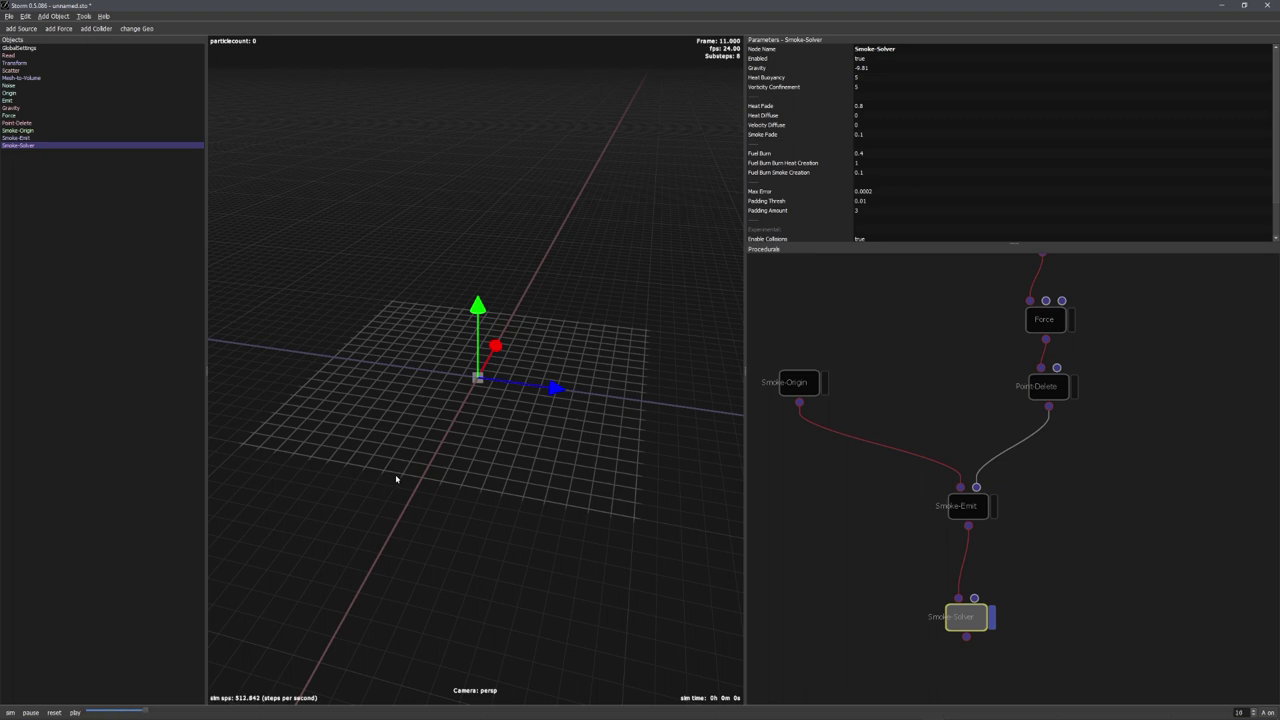
key(space)
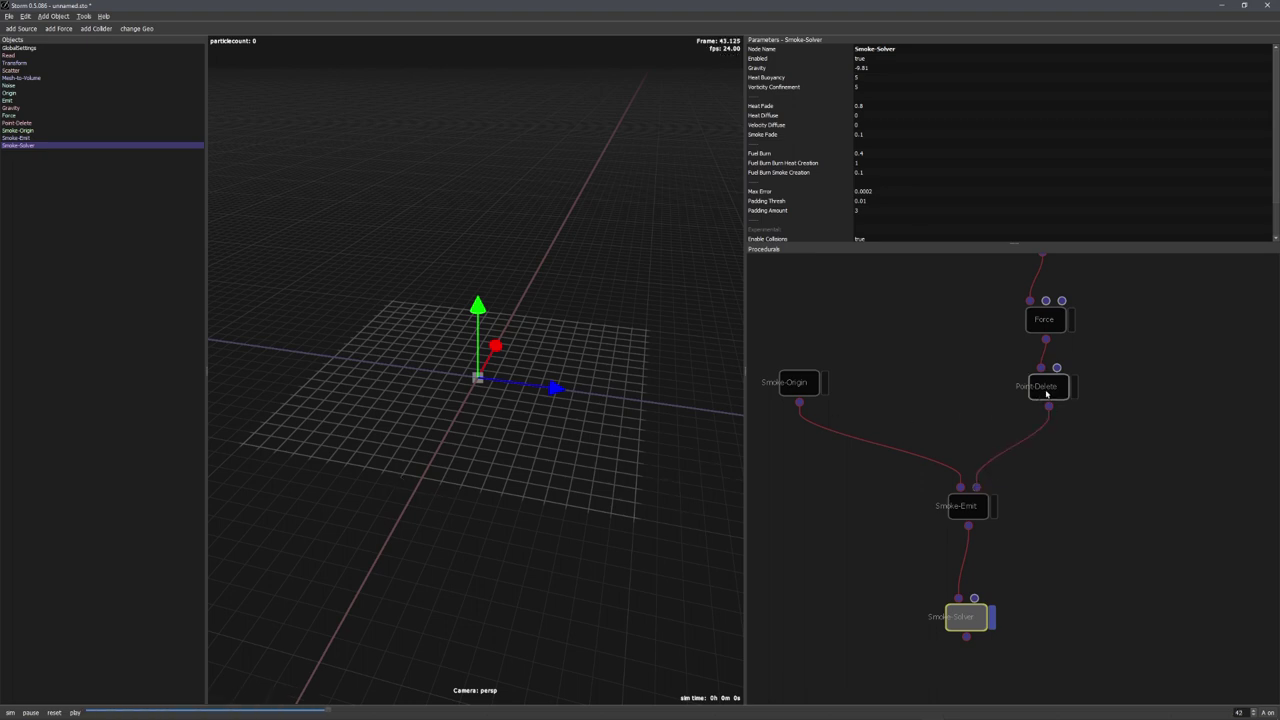
- Display the Point-Delete node, tidy the node layout and add a Particle-to-Volume node connected to the Point-Delete output
click(1045, 388)
middle_drag(1041, 427, 939, 436)
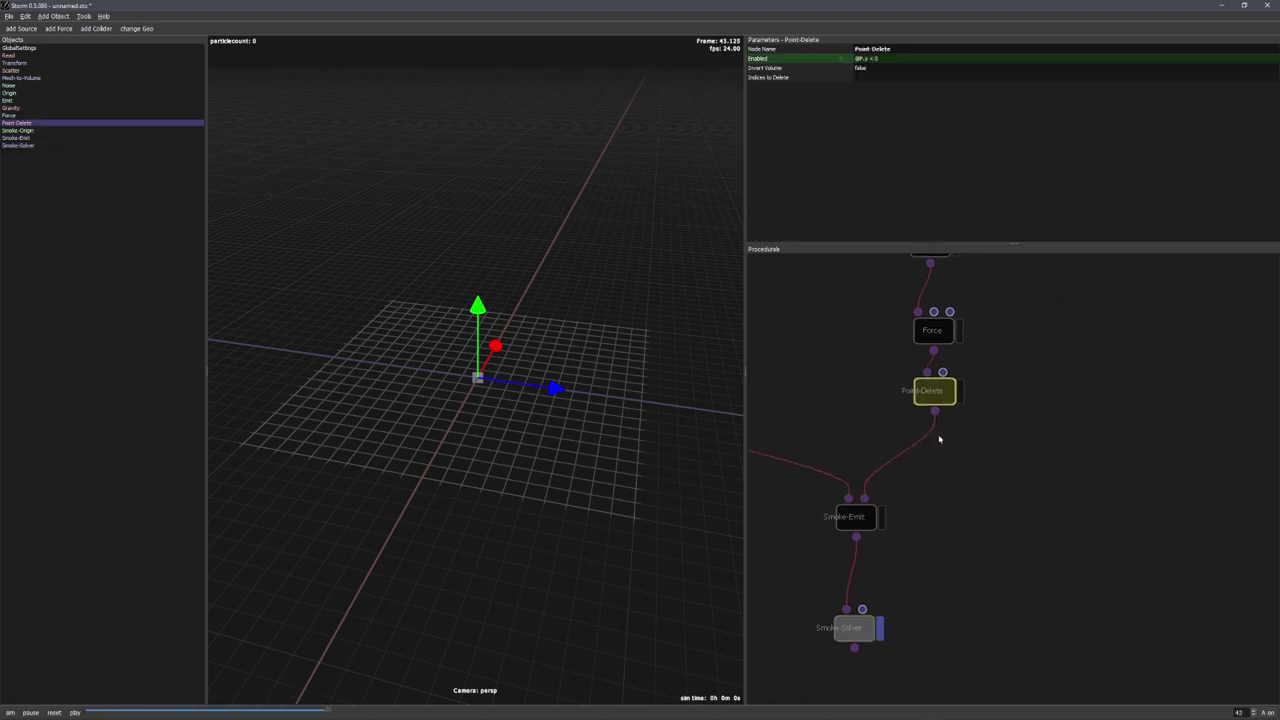
drag(863, 517, 904, 483)
click(850, 540)
click(961, 392)
drag(940, 397, 945, 398)
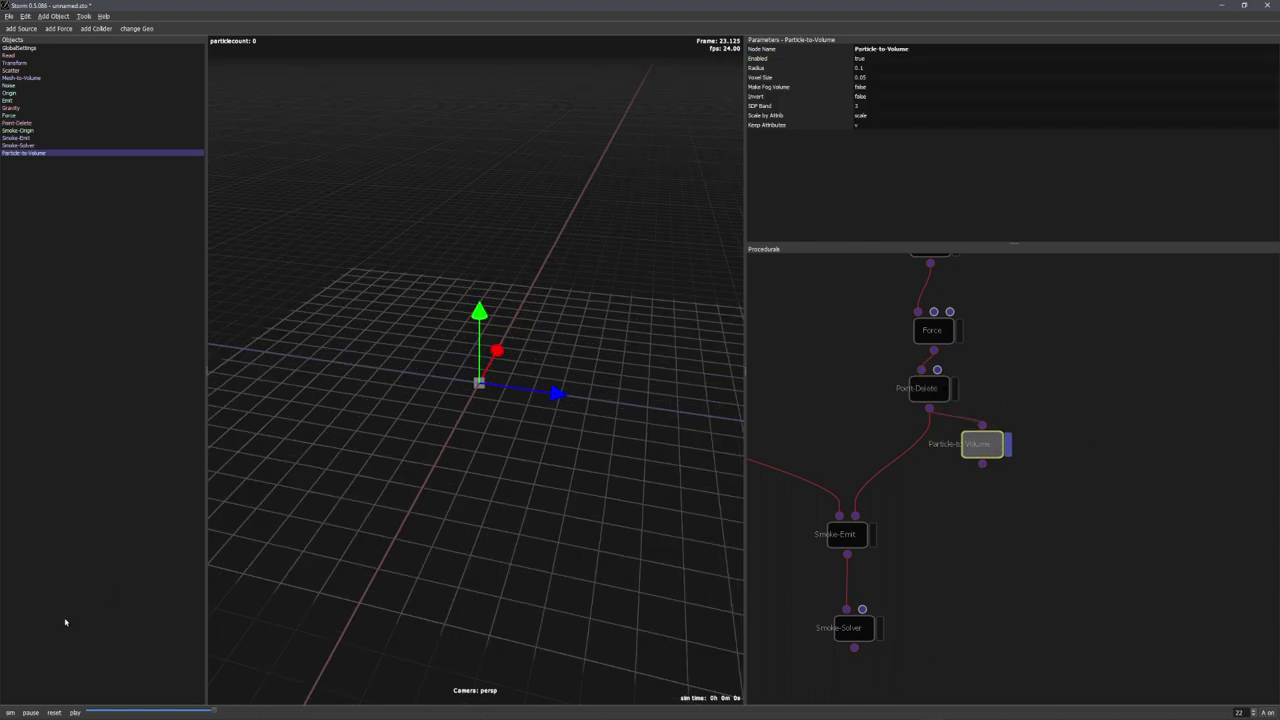
- Reset and briefly run the simulation to view the output of the Particle-to-Volume node
click(54, 713)
key(space)
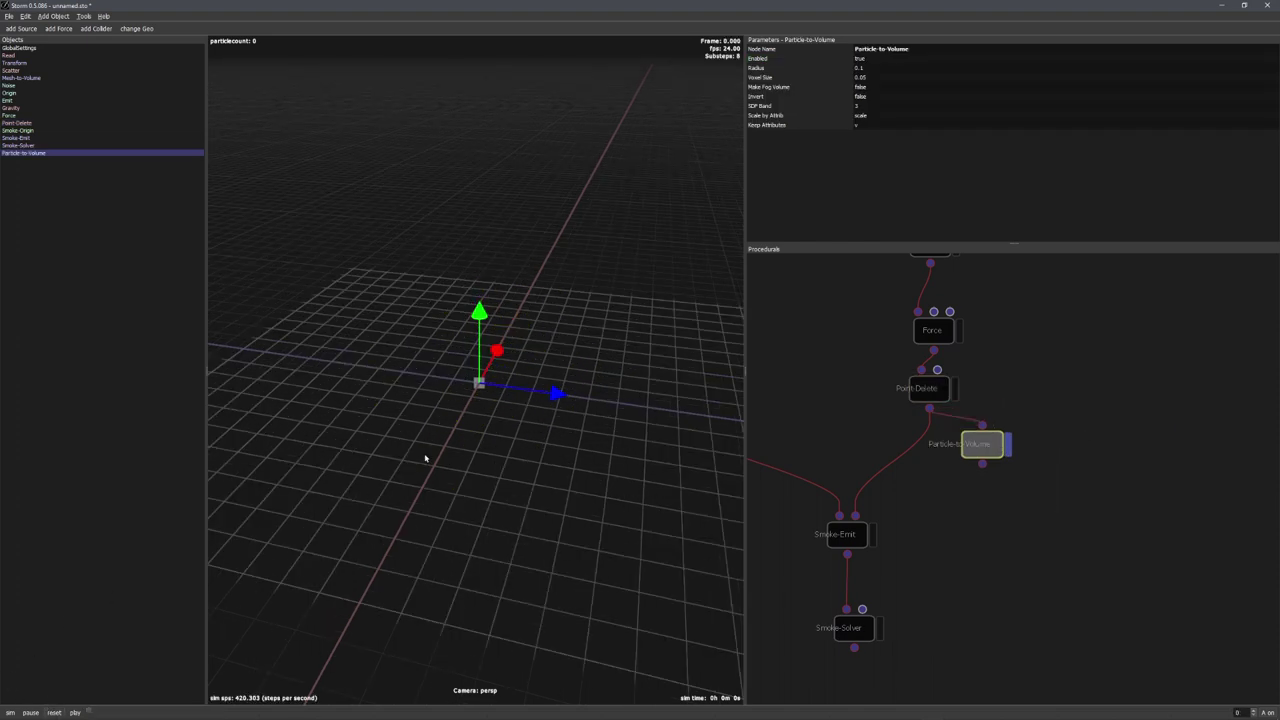
key(space)
- Connect Particle-to-Volume to the second input of Smoke-Emit and make Smoke-Solver the displayed node
drag(982, 463, 855, 540)
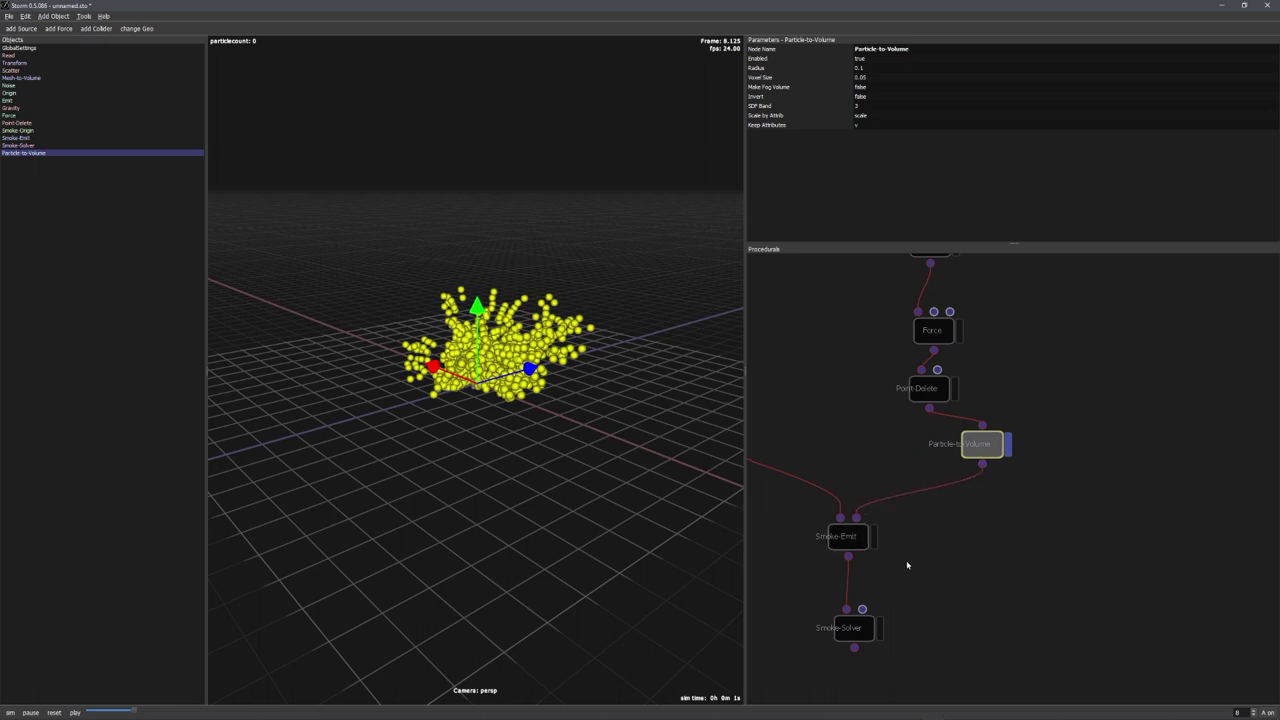
middle_drag(892, 614, 905, 574)
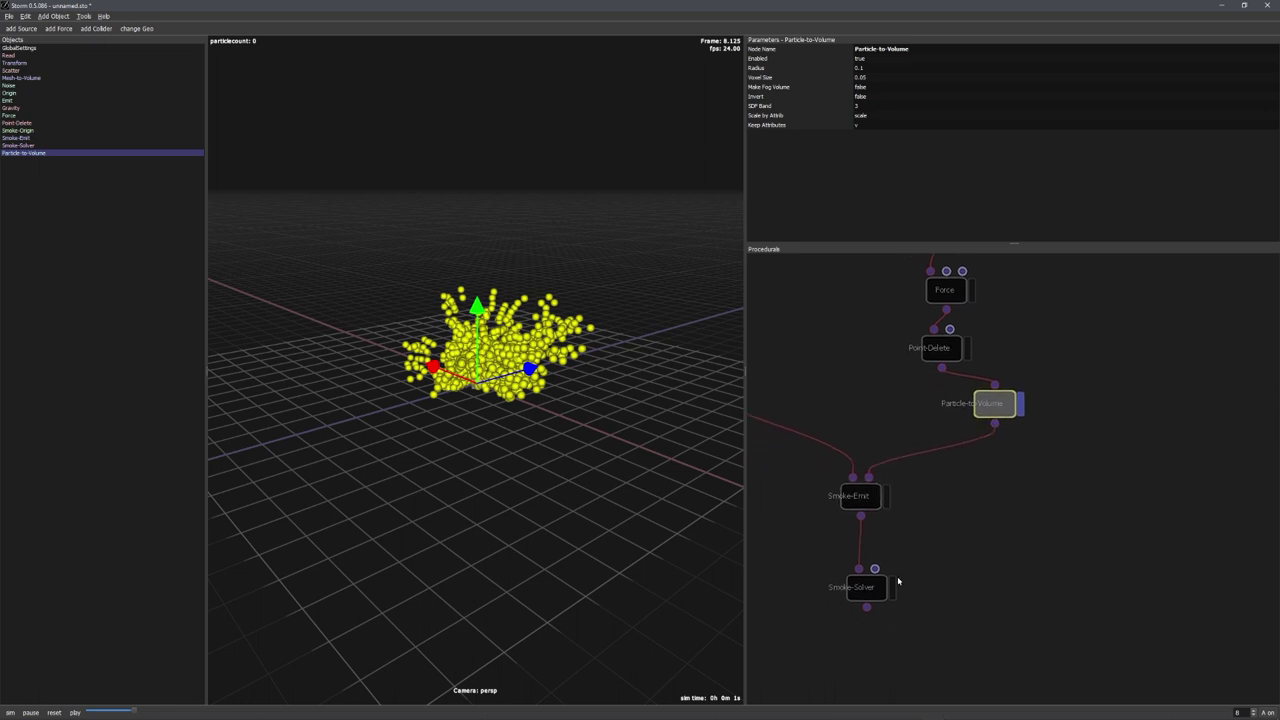
click(1021, 405)
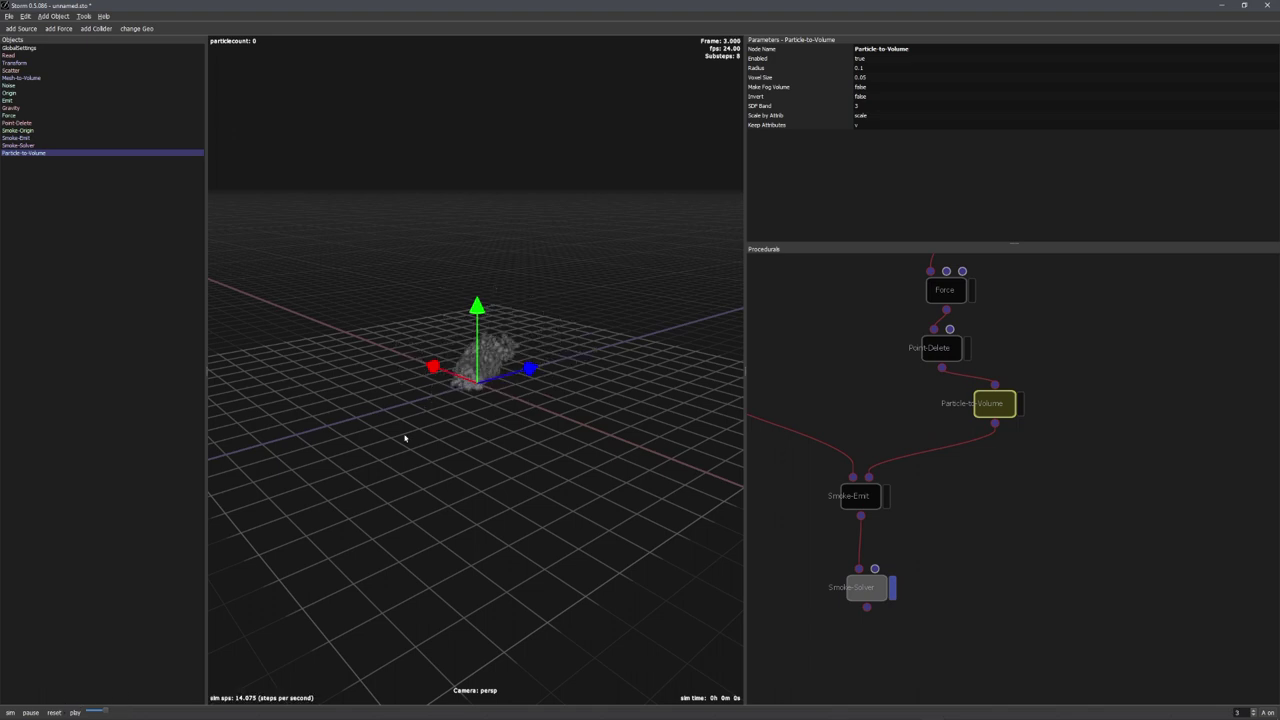
- Examine the simulated smoke up close from different angles
middle_drag(423, 414, 577, 383)
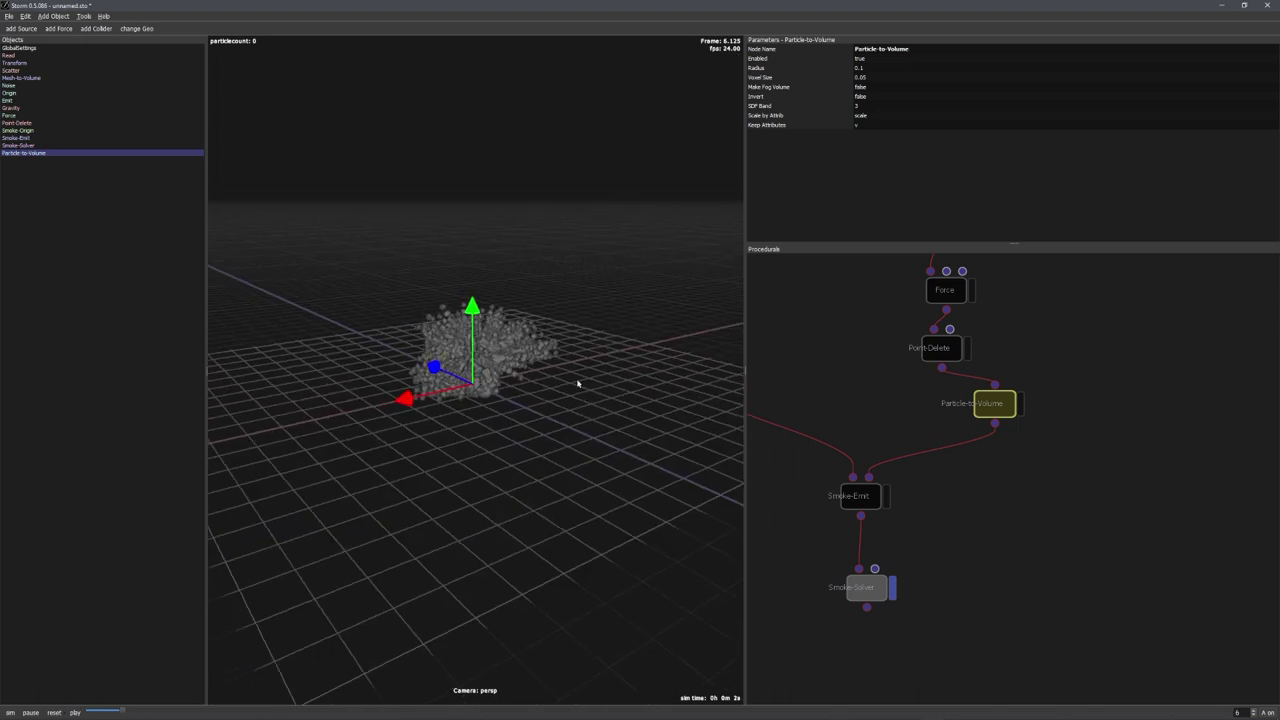
scroll(556, 479, up, 6)
drag(555, 478, 637, 476)
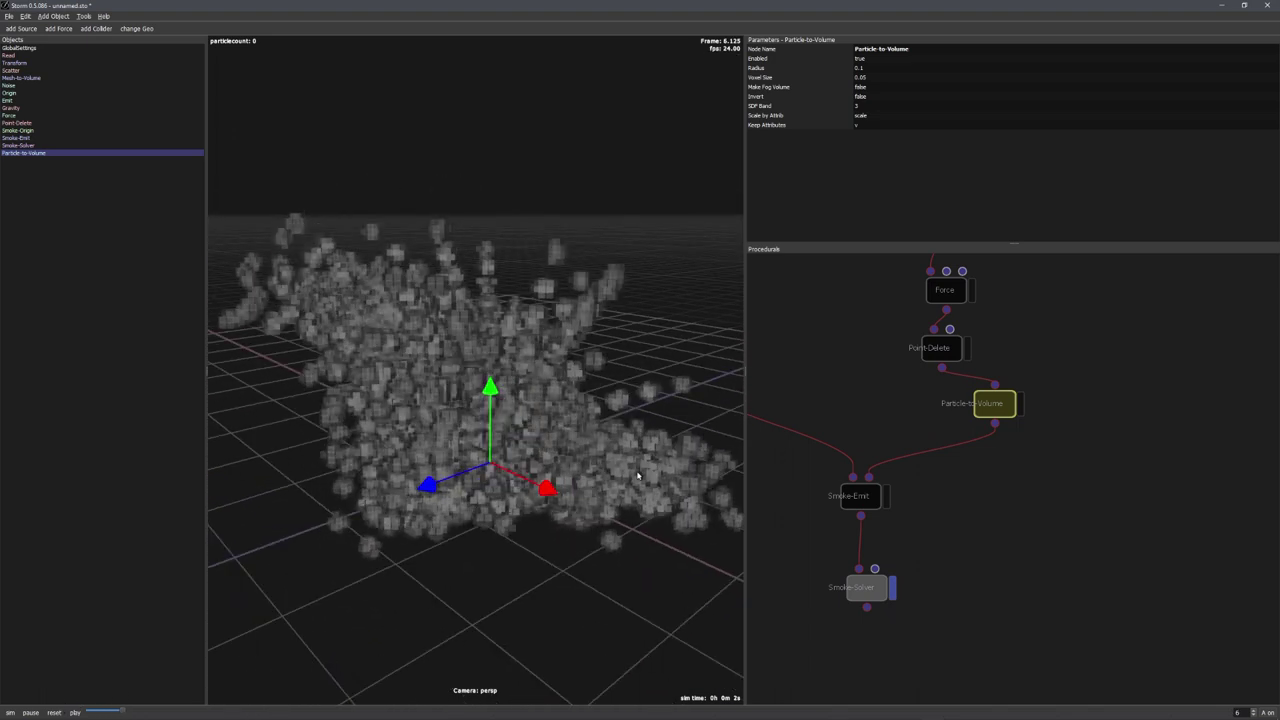
scroll(637, 476, up, 5)
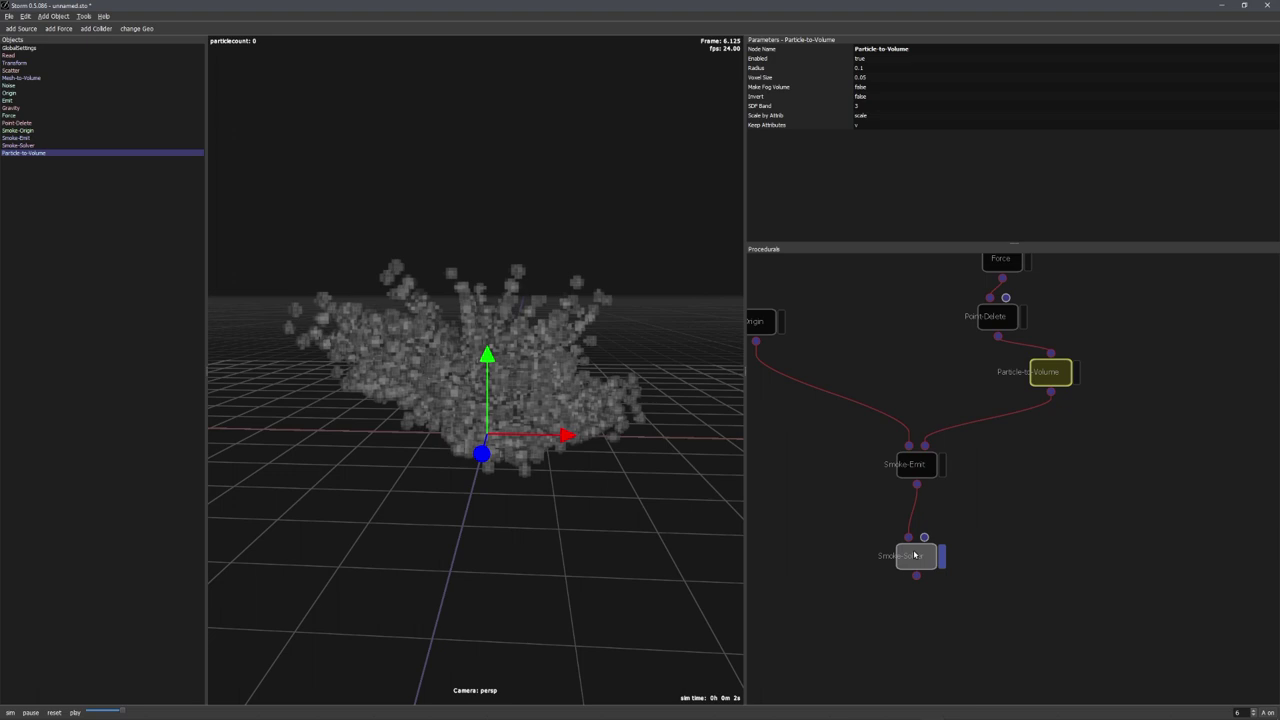
- Set the Smoke-Emit node's Heat Emission to 2
click(912, 470)
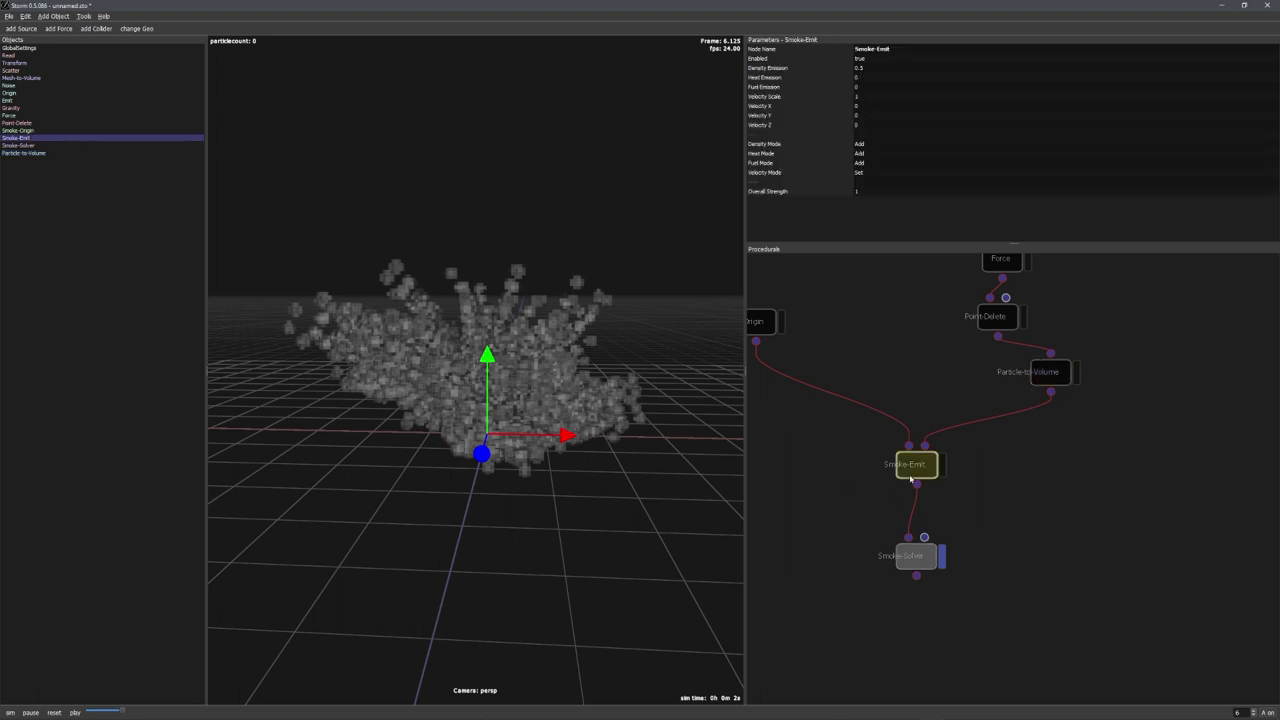
drag(909, 471, 911, 470)
double_click(861, 77)
text(2)
key(Return)
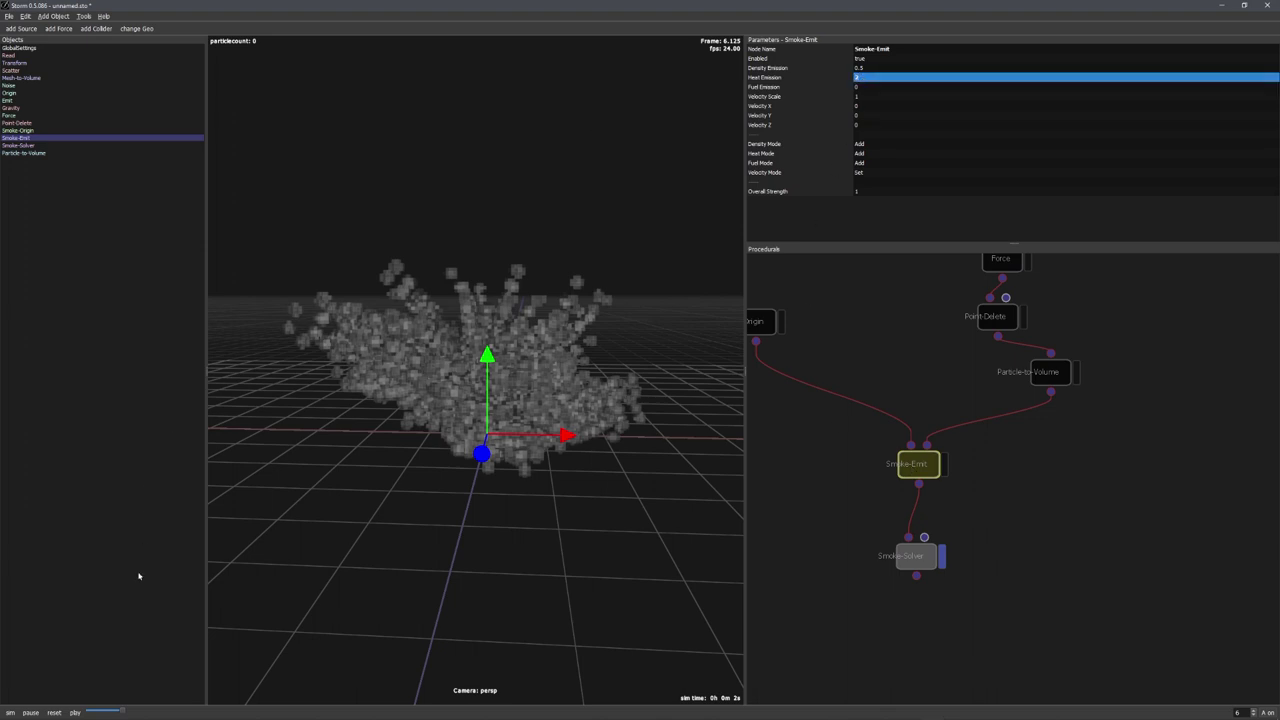
- Reset and rerun the smoke simulation to examine the emitted heat from several angles
click(54, 712)
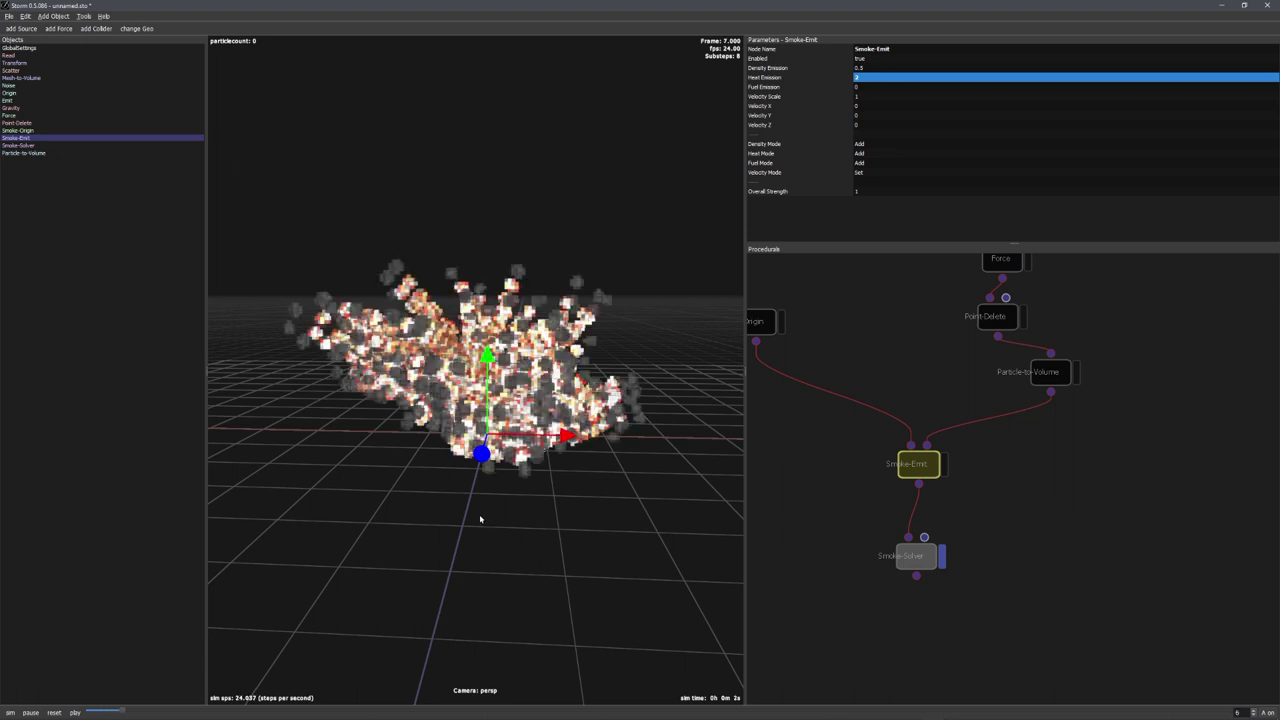
alt+drag(426, 486, 560, 520)
alt+right_drag(560, 520, 440, 490)
alt+drag(410, 482, 597, 449)
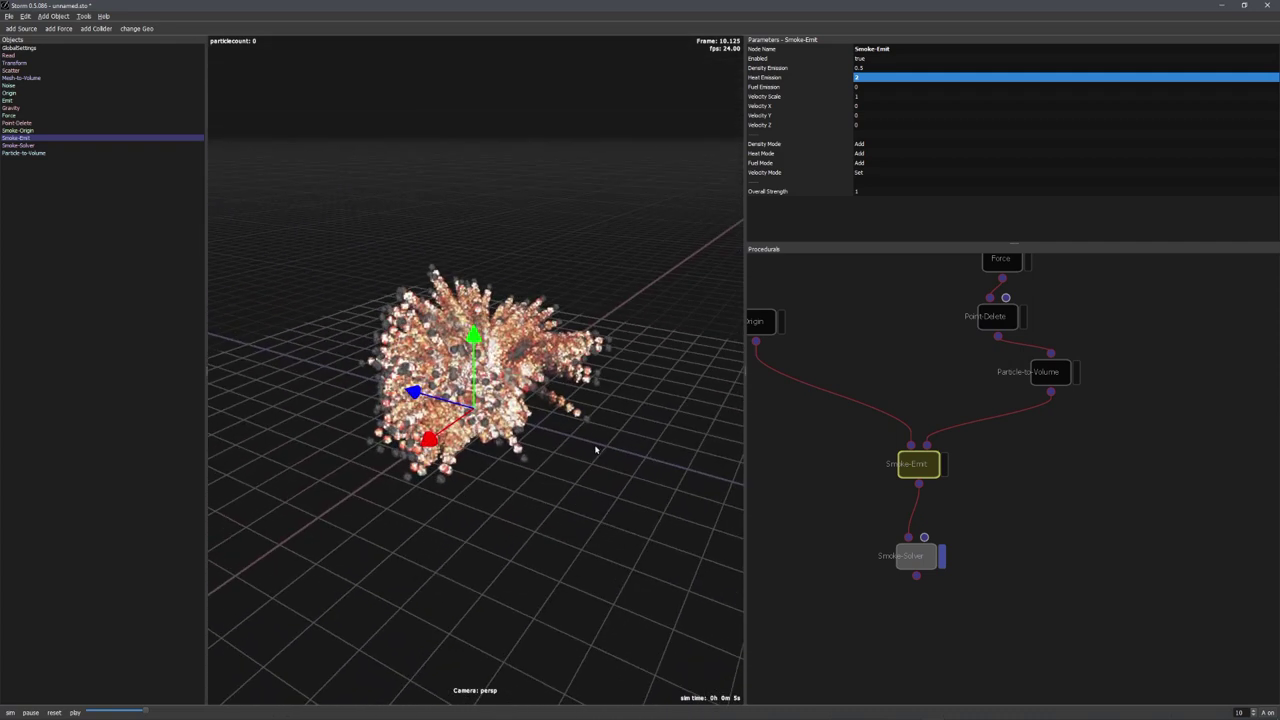
alt+drag(513, 478, 562, 460)
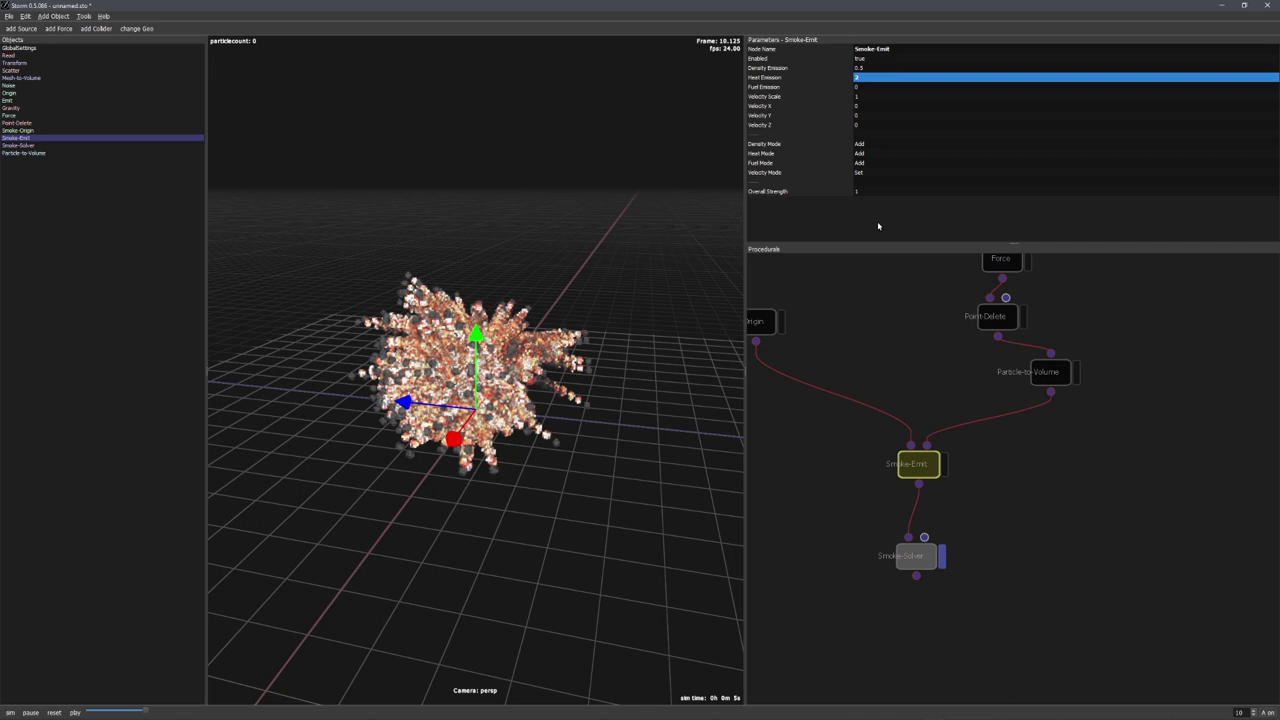
- Select the Smoke-Origin node and look at its Sim Fuel options
middle_drag(862, 300, 904, 311)
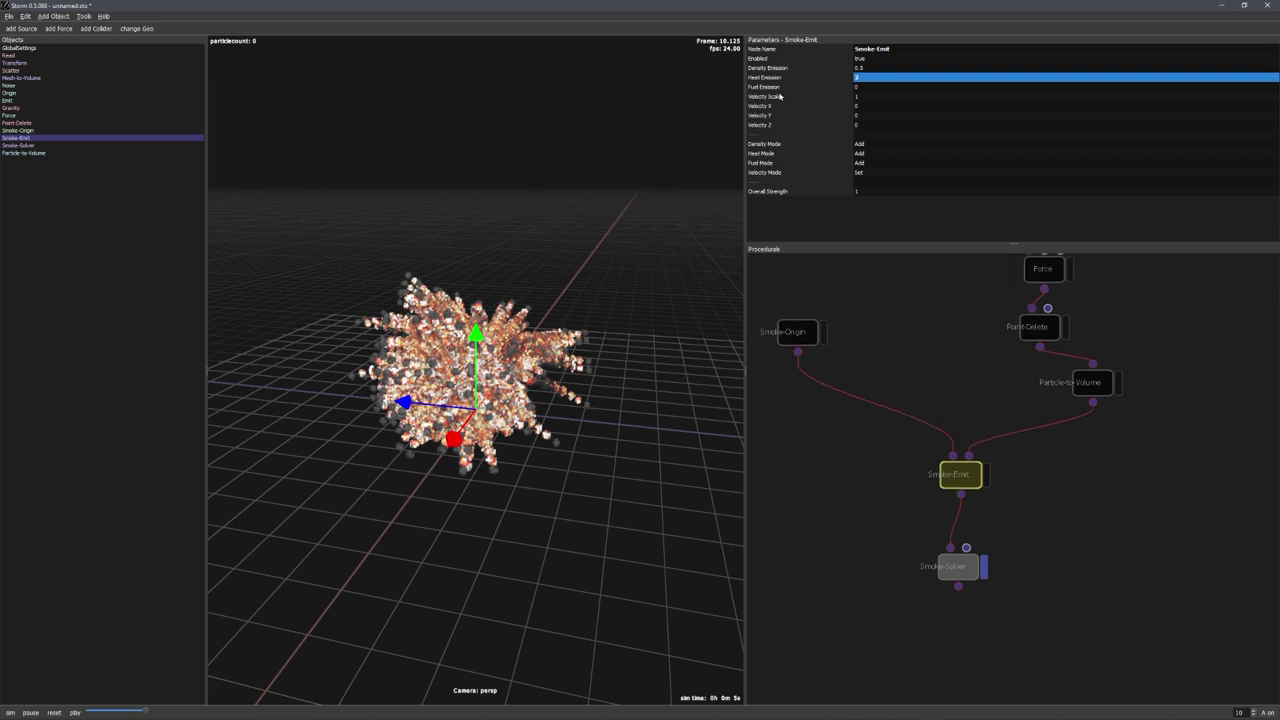
click(794, 326)
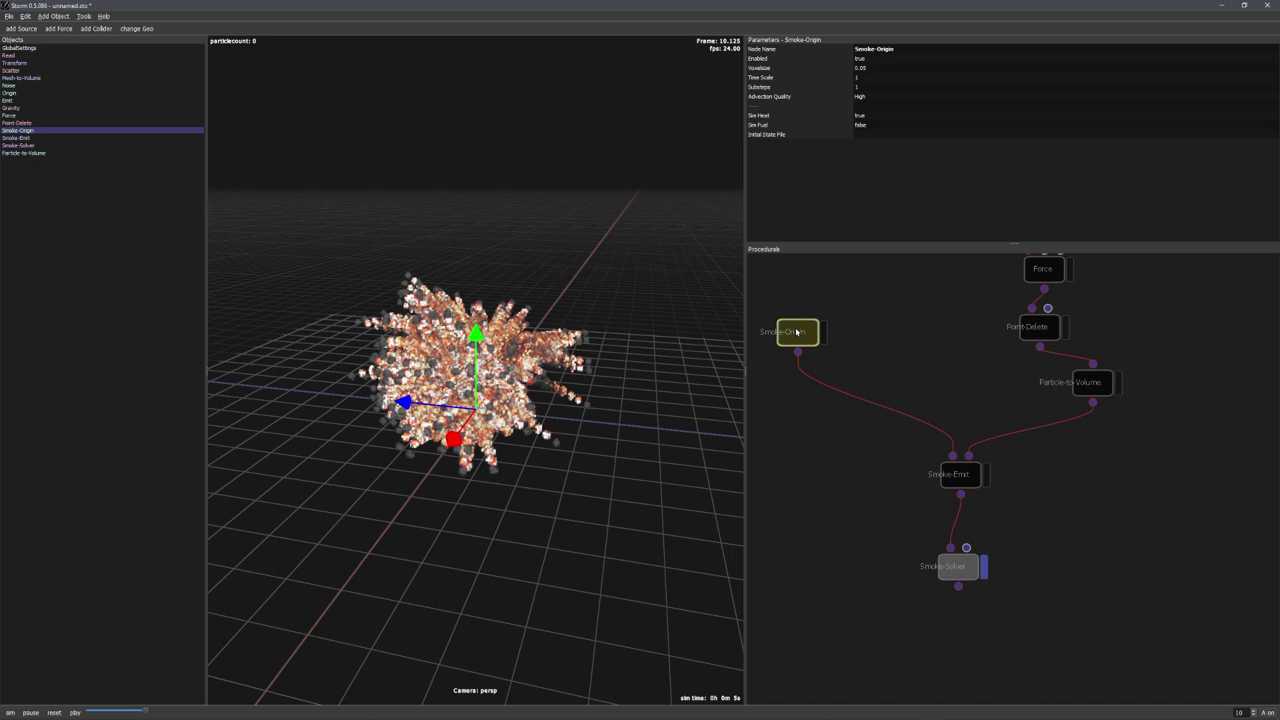
click(866, 127)
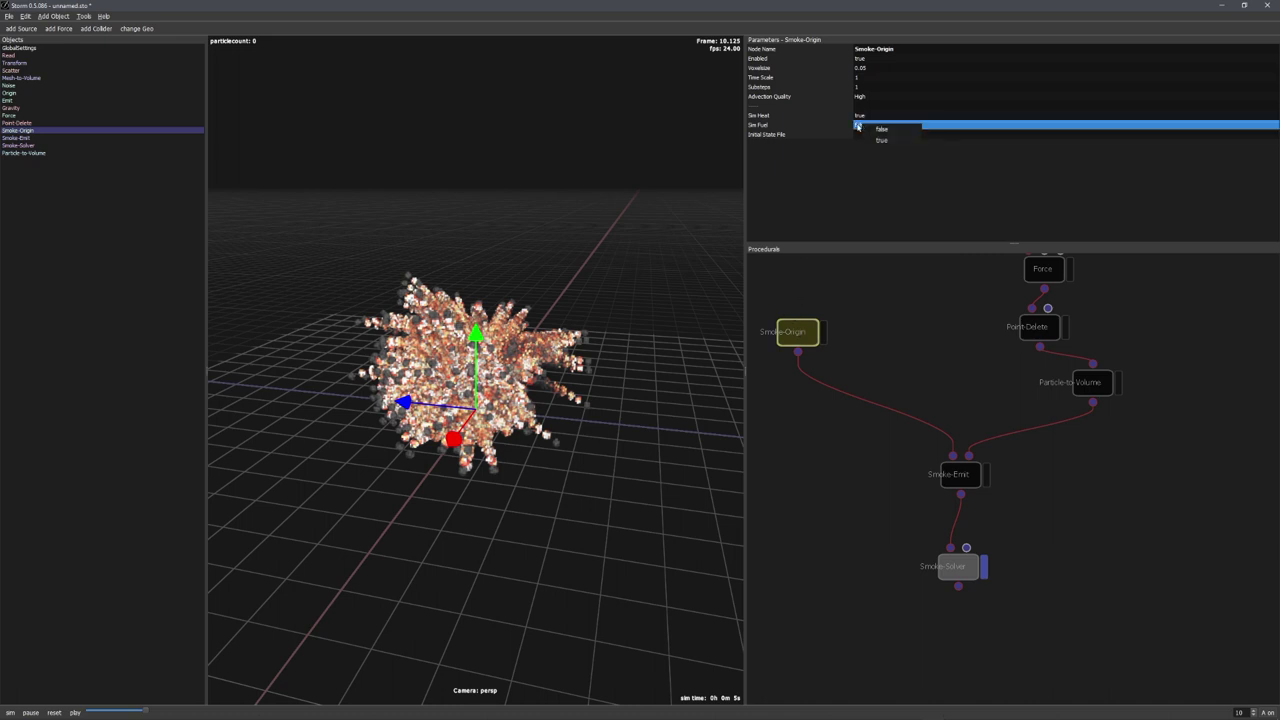
click(874, 159)
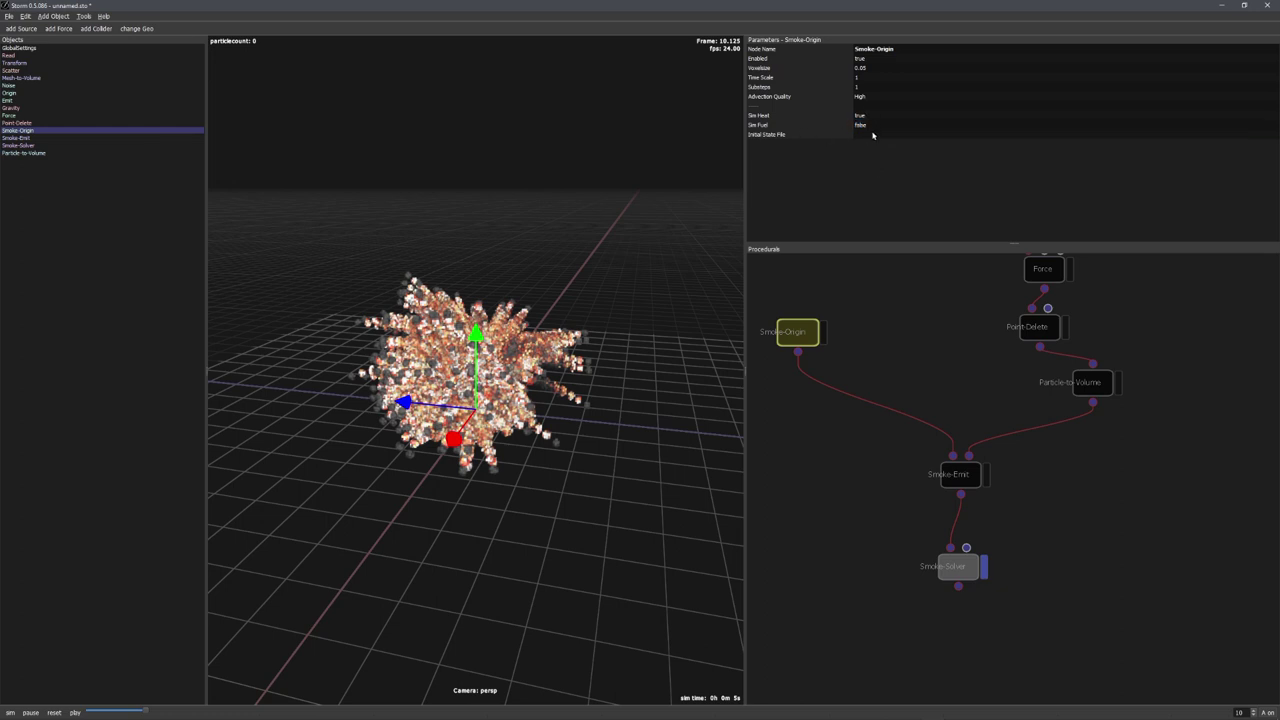
- Set the Smoke-Origin node's Voxelsize to 0.1 and run the simulation again
alt+drag(535, 375, 499, 405)
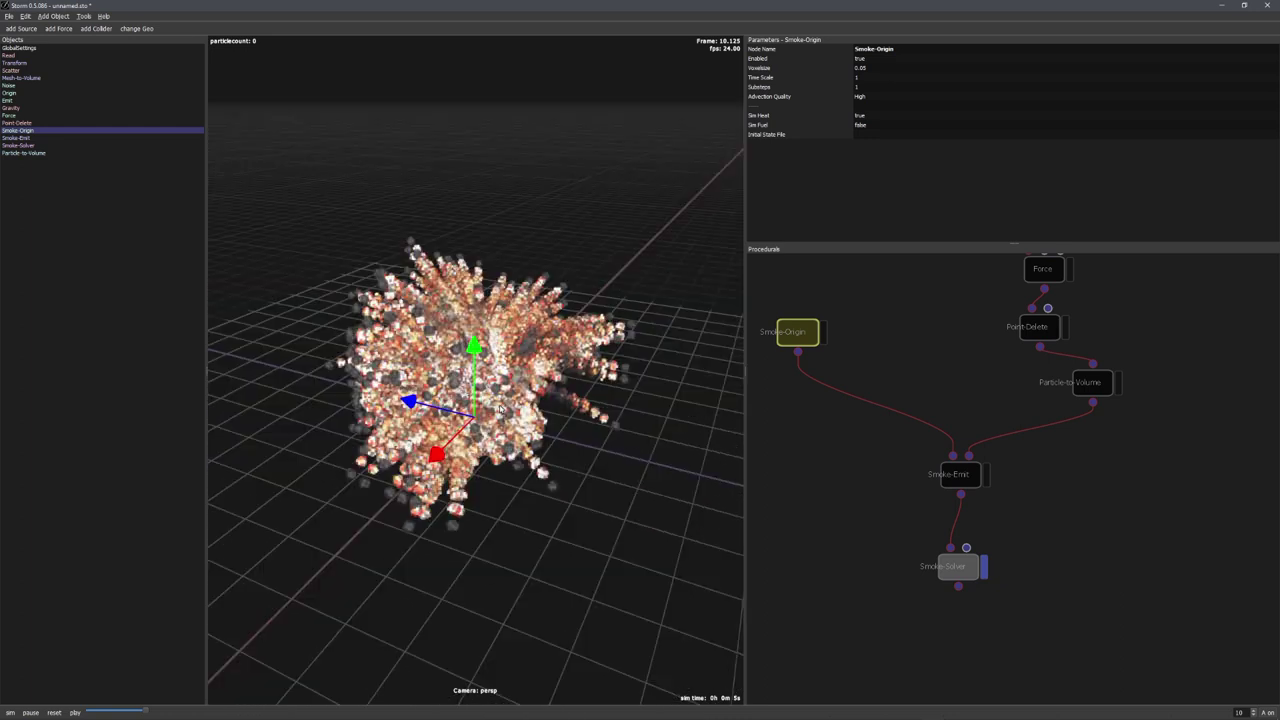
double_click(878, 67)
click(878, 67)
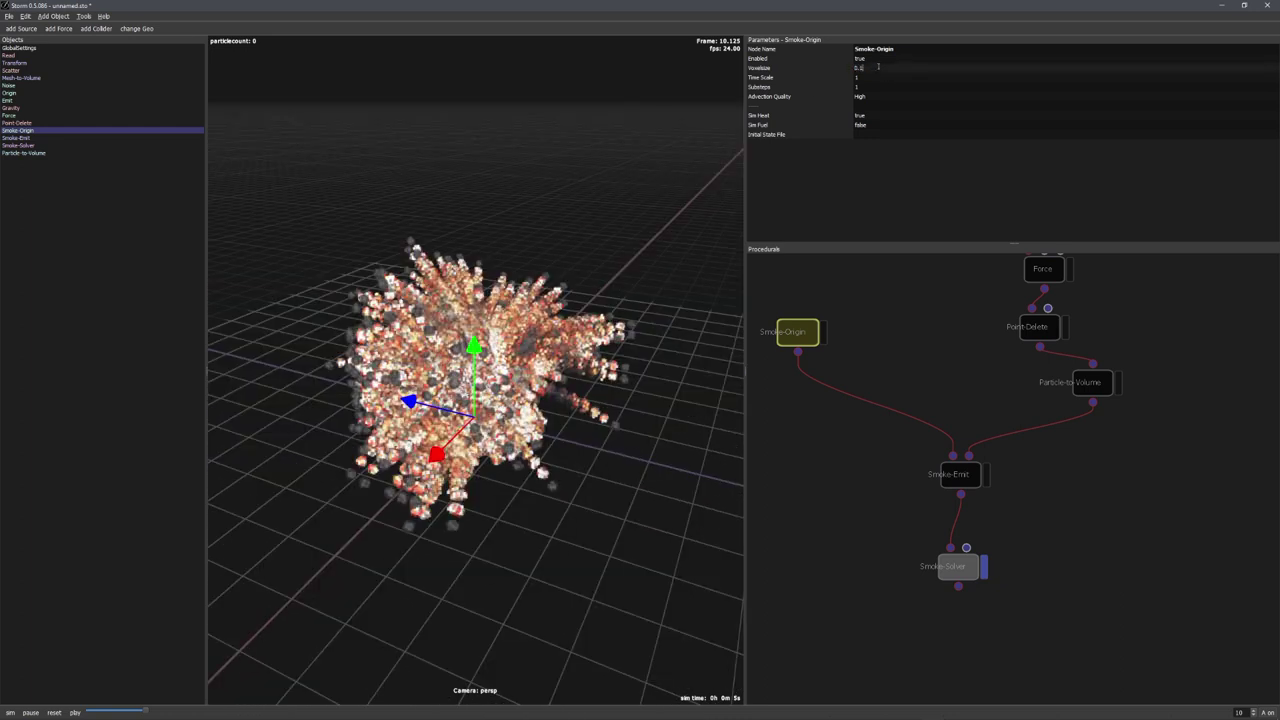
text(0.1)
key(Return)
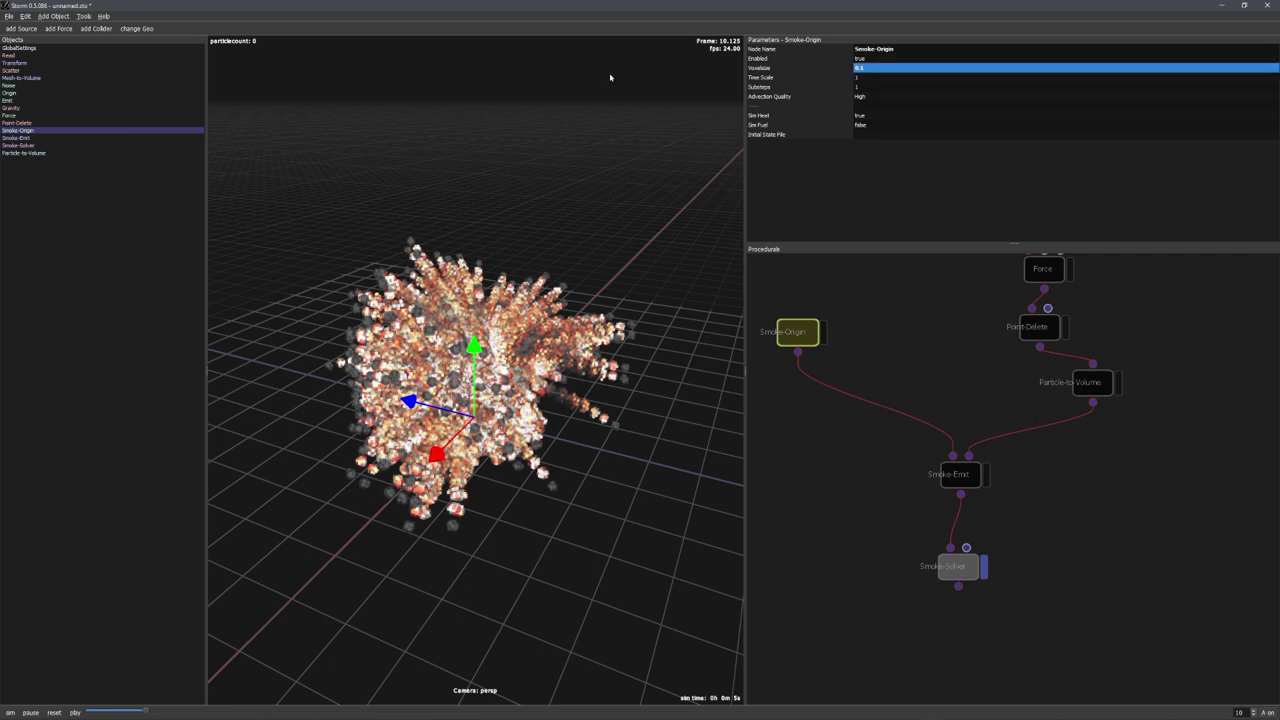
click(11, 712)
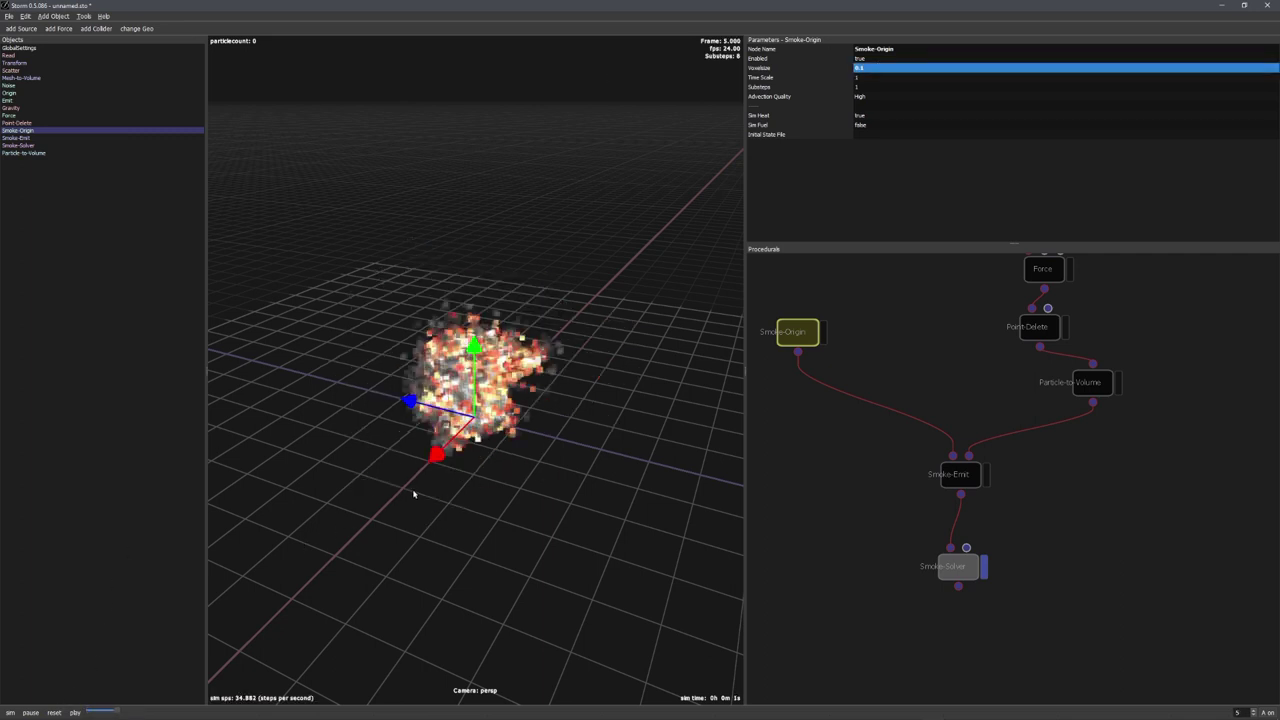
- Set the Smoke-Origin node's Voxelsize to 0.15
click(875, 67)
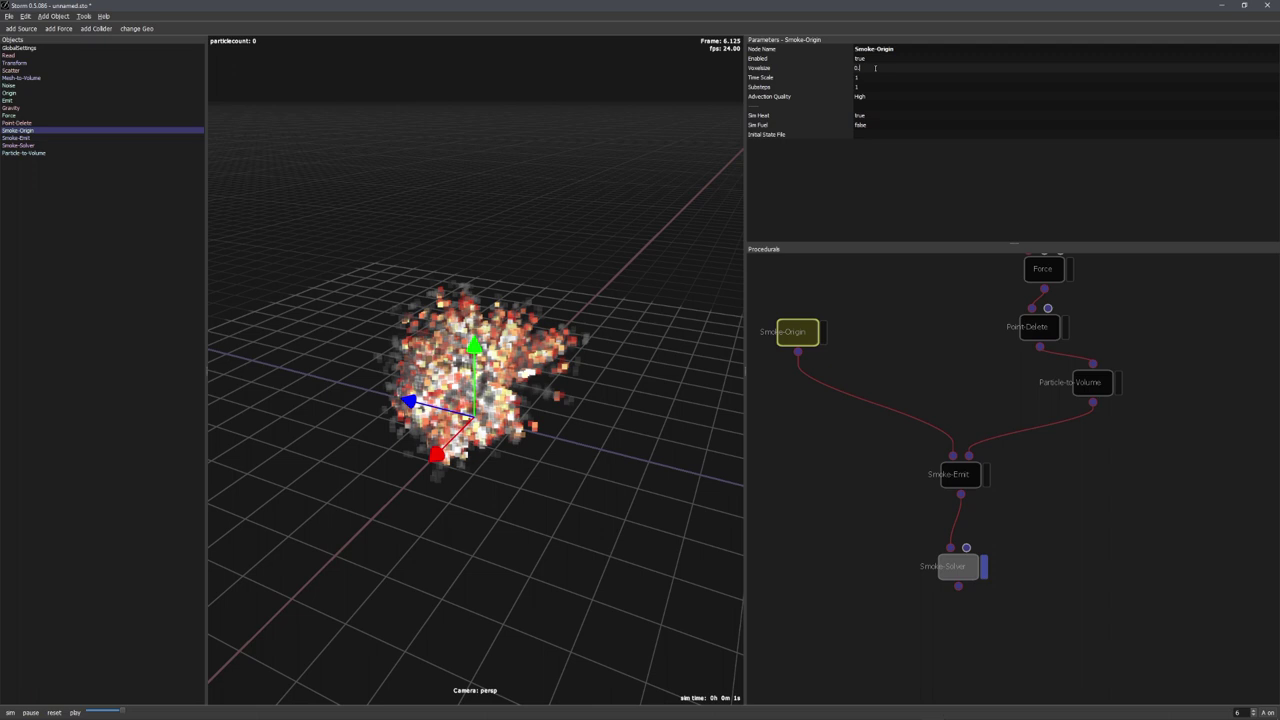
key(Return)
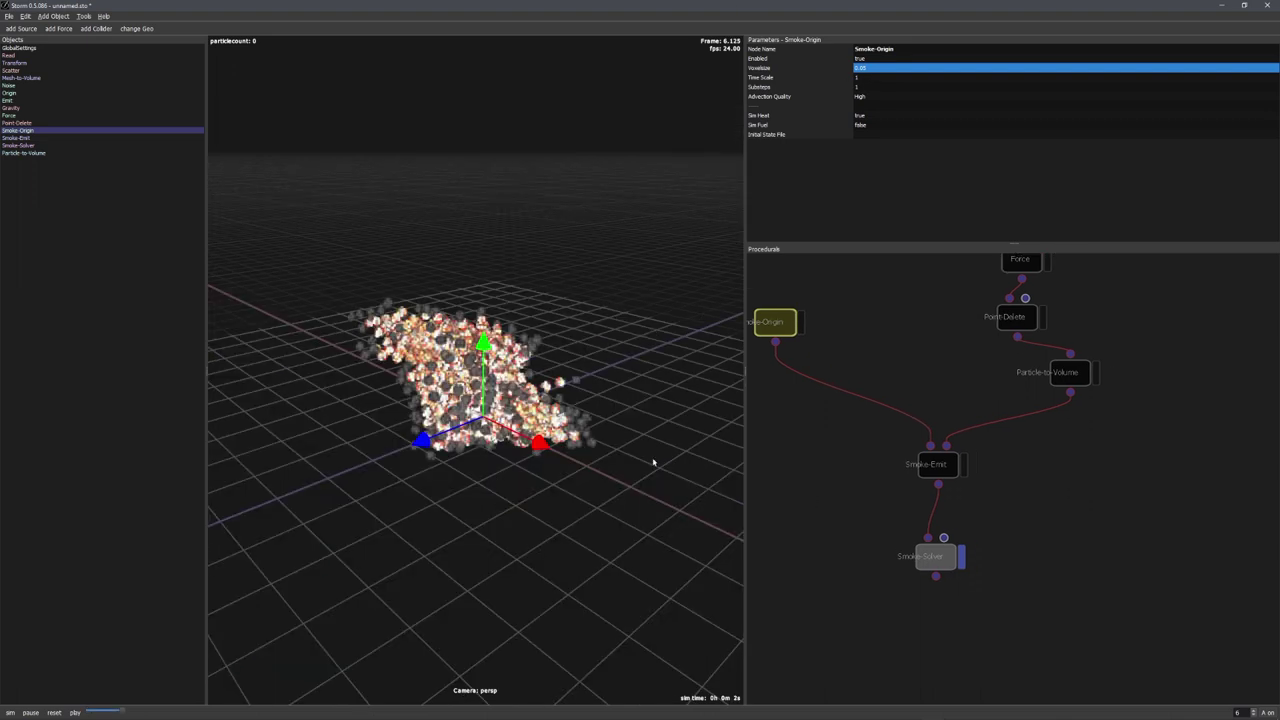
middle_drag(458, 484, 738, 496)
- Add a second Force node connected below the Smoke-Solver node
middle_drag(850, 540, 858, 457)
click(936, 472)
key(Tab)
text(forc)
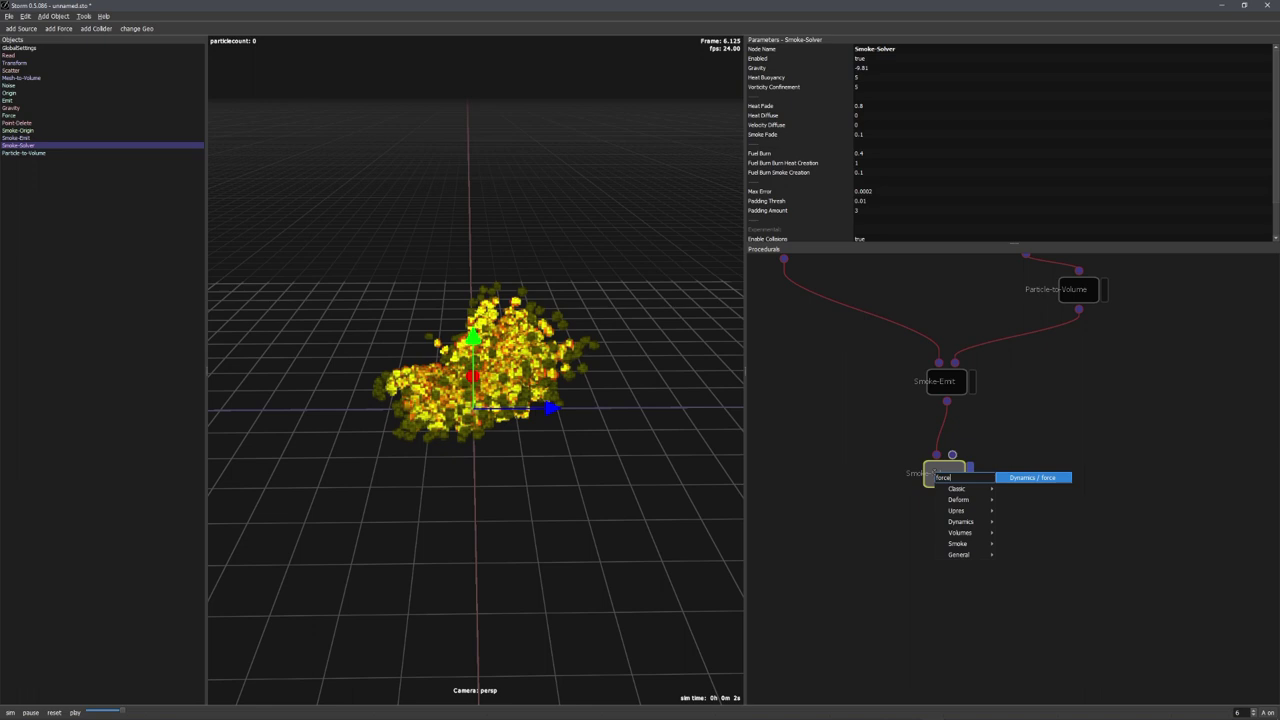
key(Return)
drag(938, 470, 943, 565)
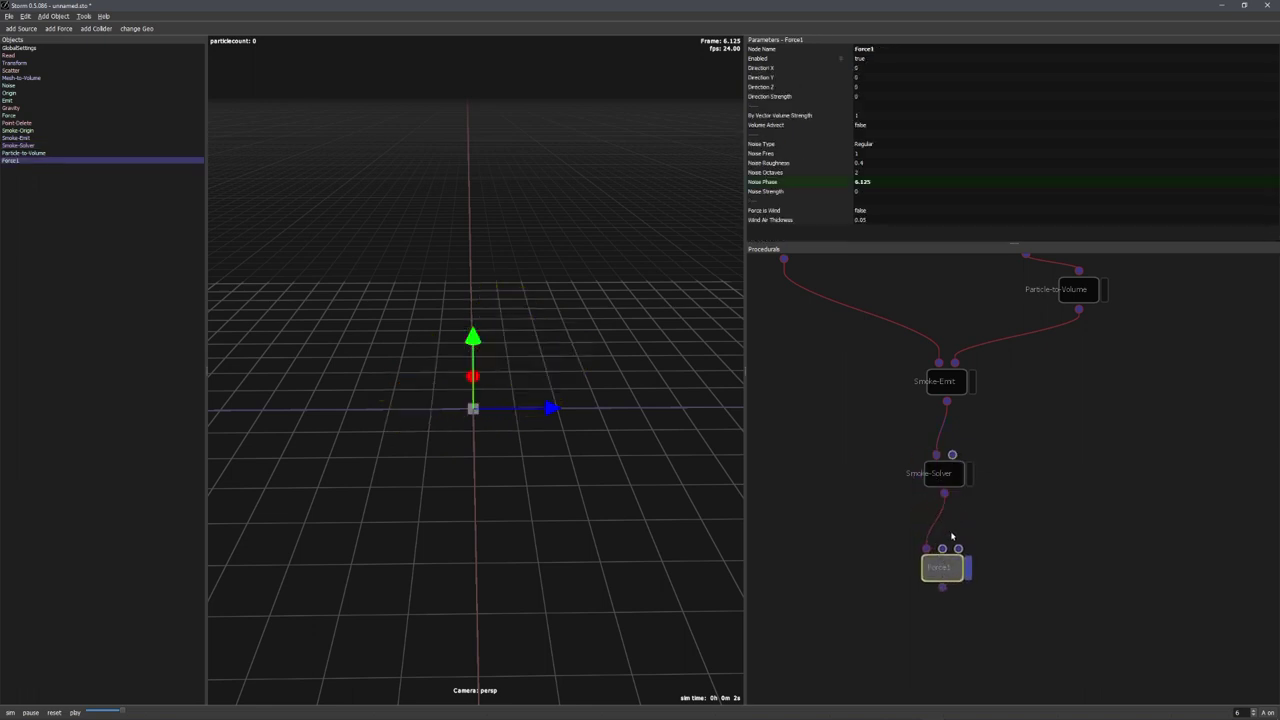
- Set the new Force node's Noise Strength to 4 and examine the resulting smoke simulation from another angle
click(873, 190)
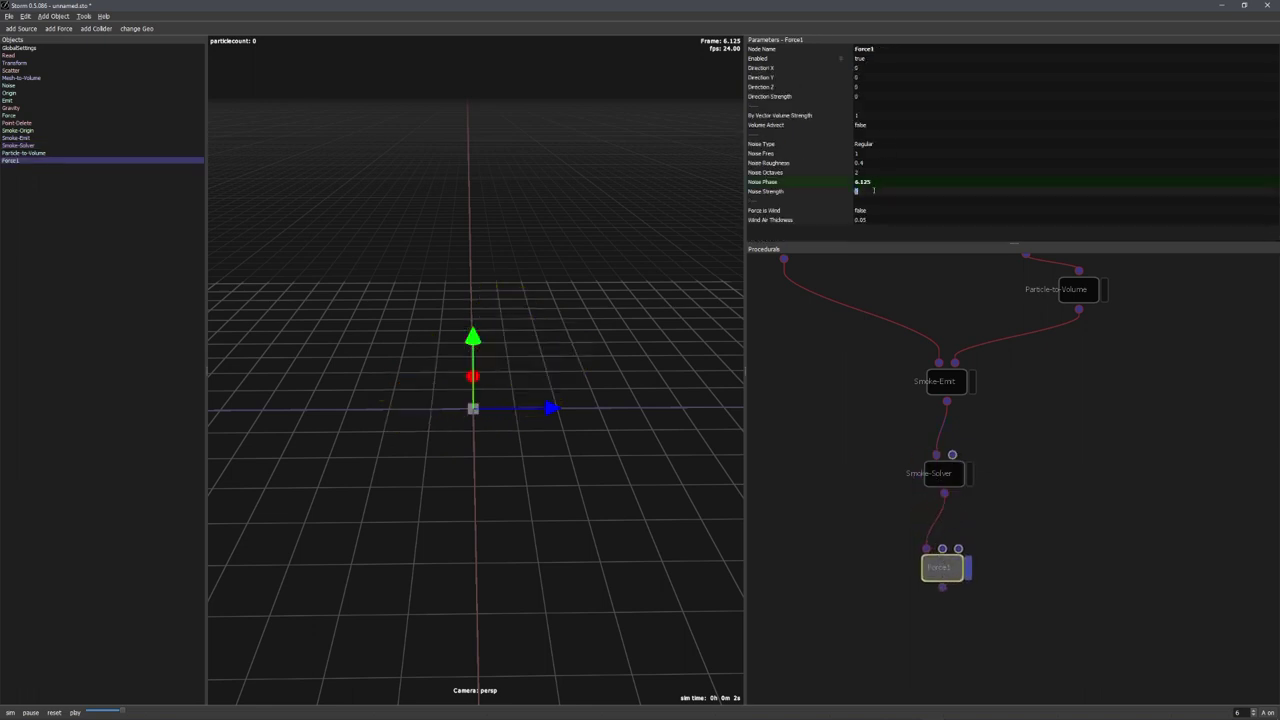
text(4)
key(Return)
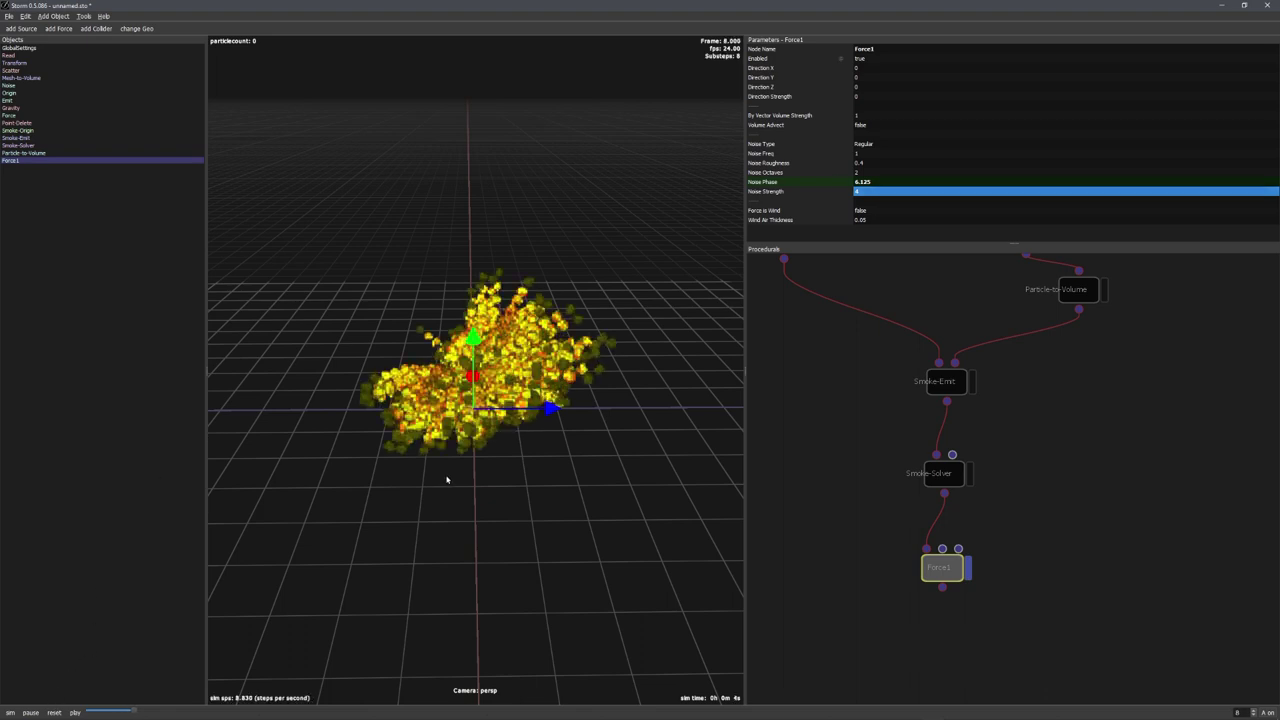
middle_drag(437, 480, 591, 258)
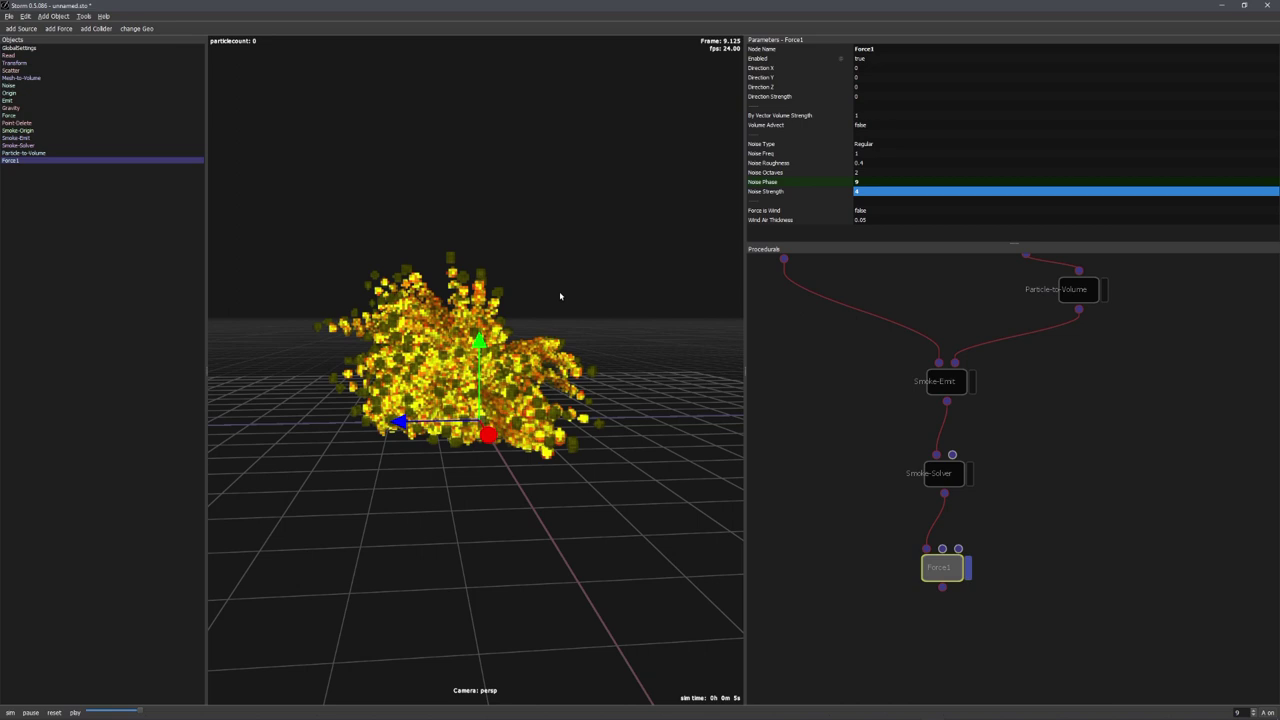
- Save the scene as 5.sto and add a Write node after the Force1 node
key(ctrl+s)
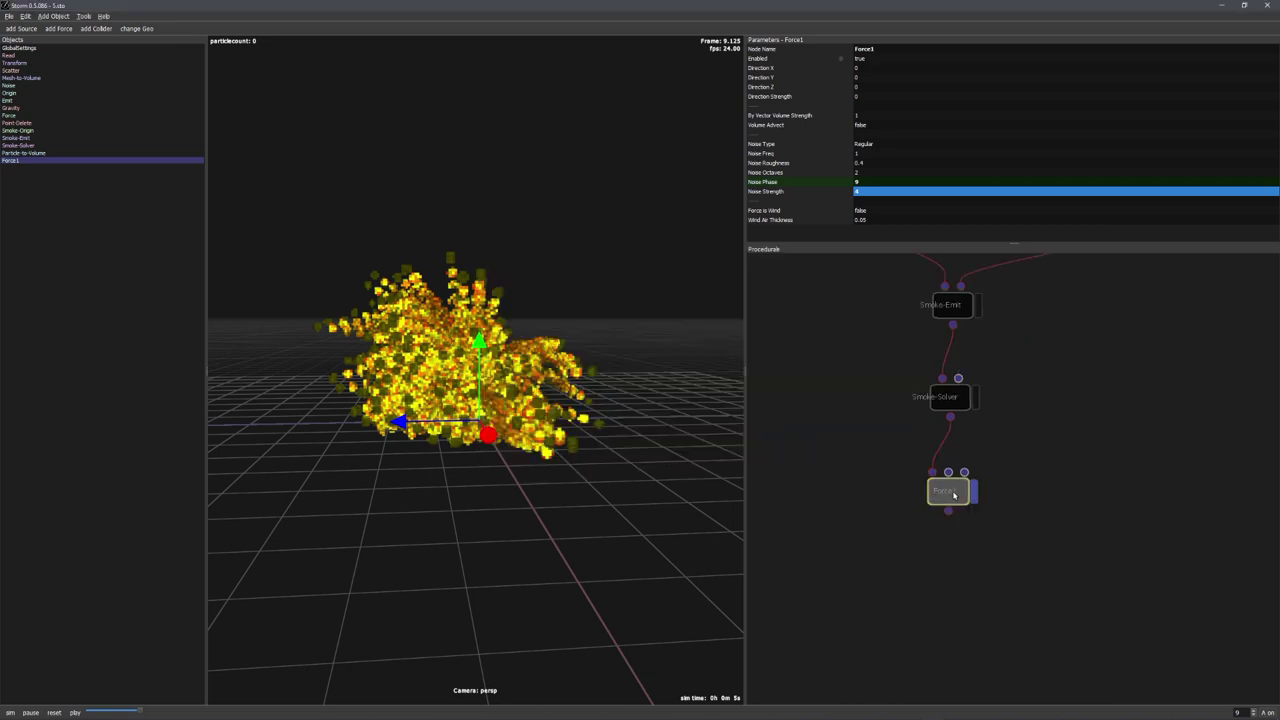
middle_drag(954, 495, 935, 443)
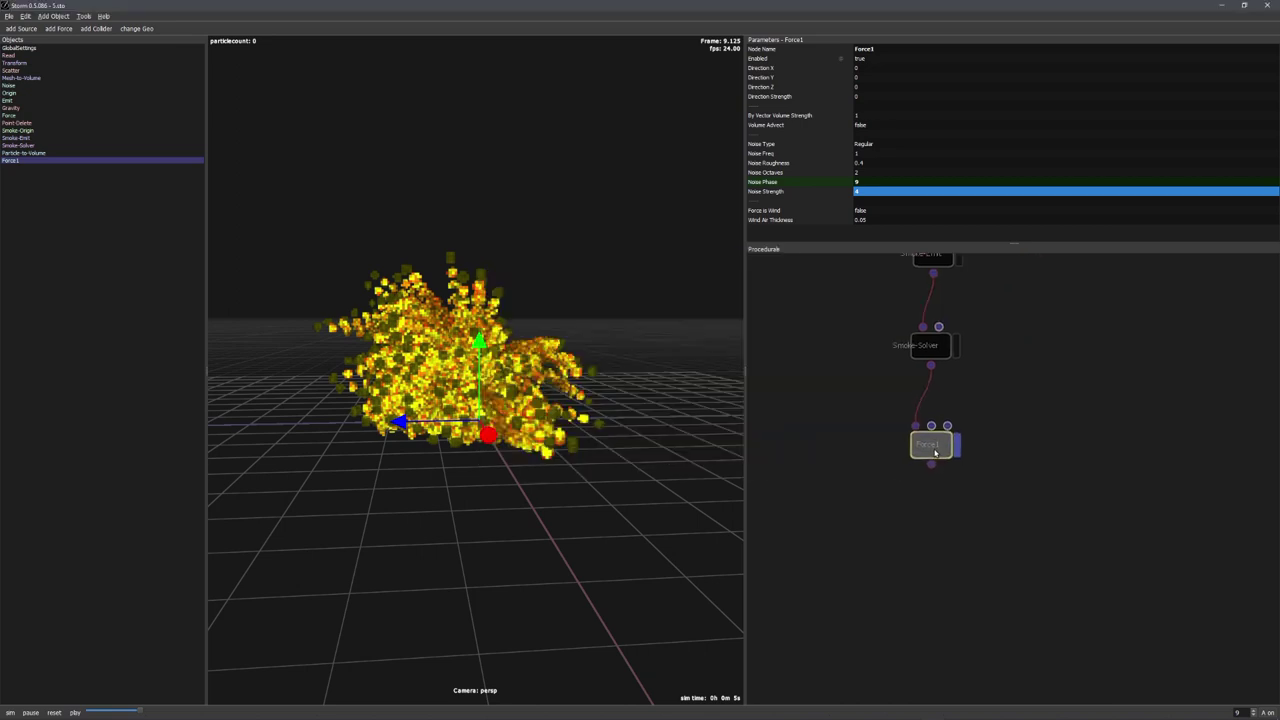
right_click(933, 452)
text(w)
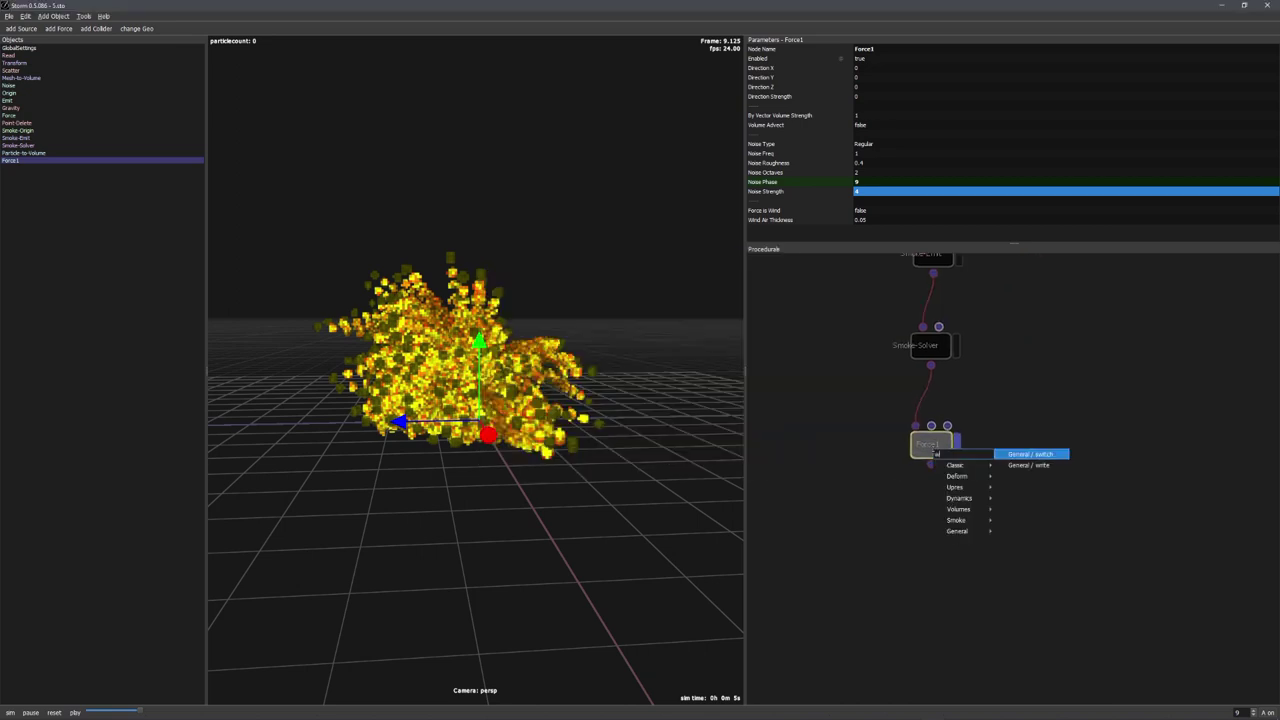
text(rite)
key(Return)
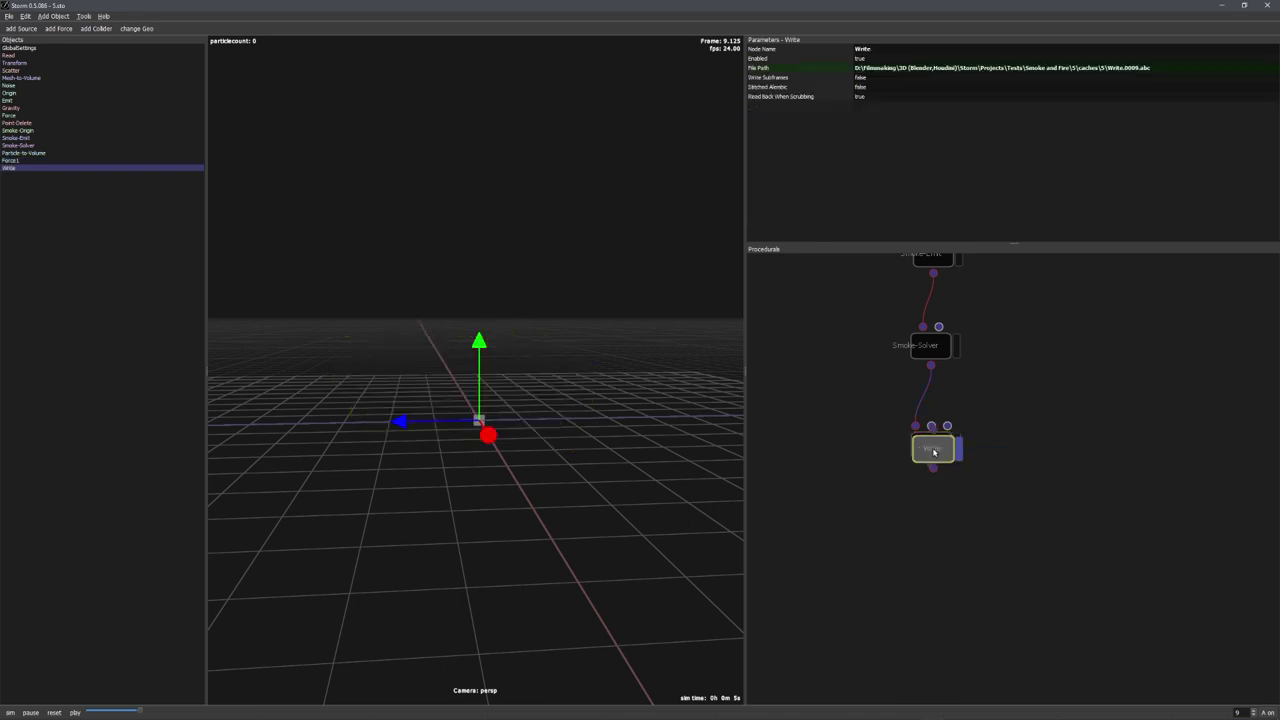
- Show the Write node's File Path as a variable expression, change its extension to vdb, and run the simulation to write the cache
right_click(792, 70)
click(795, 78)
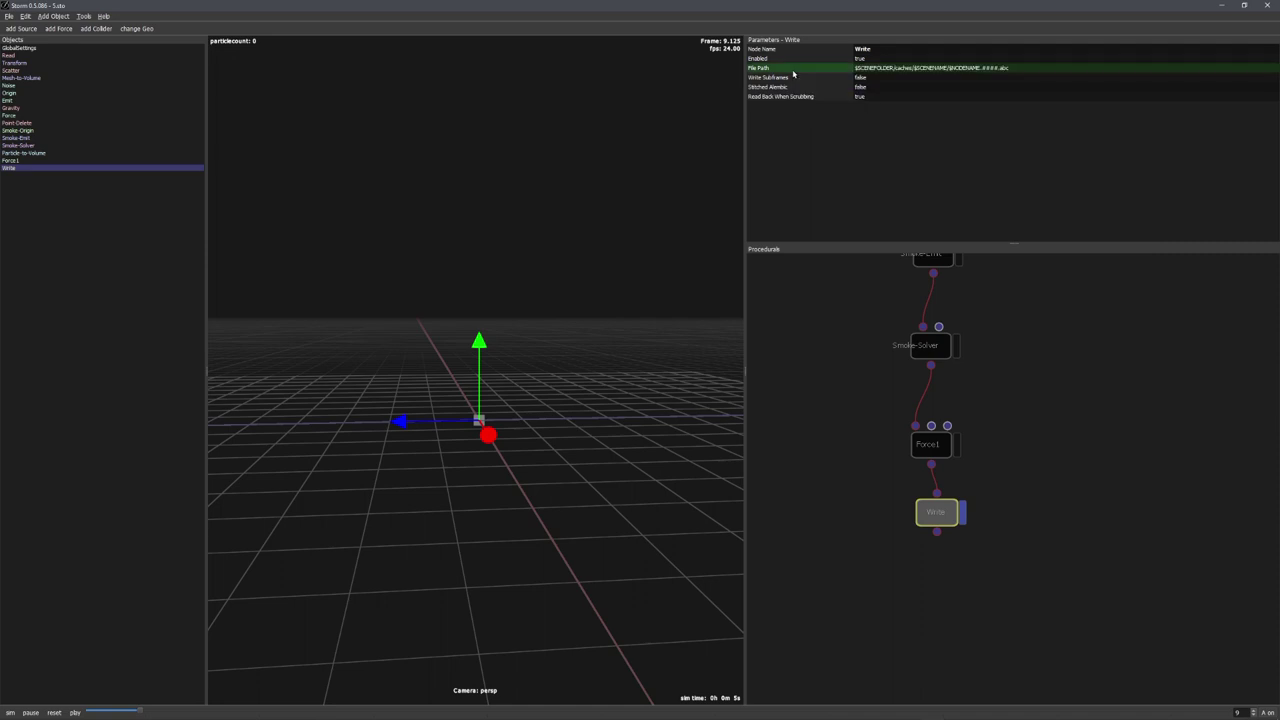
double_click(1027, 70)
click(1026, 67)
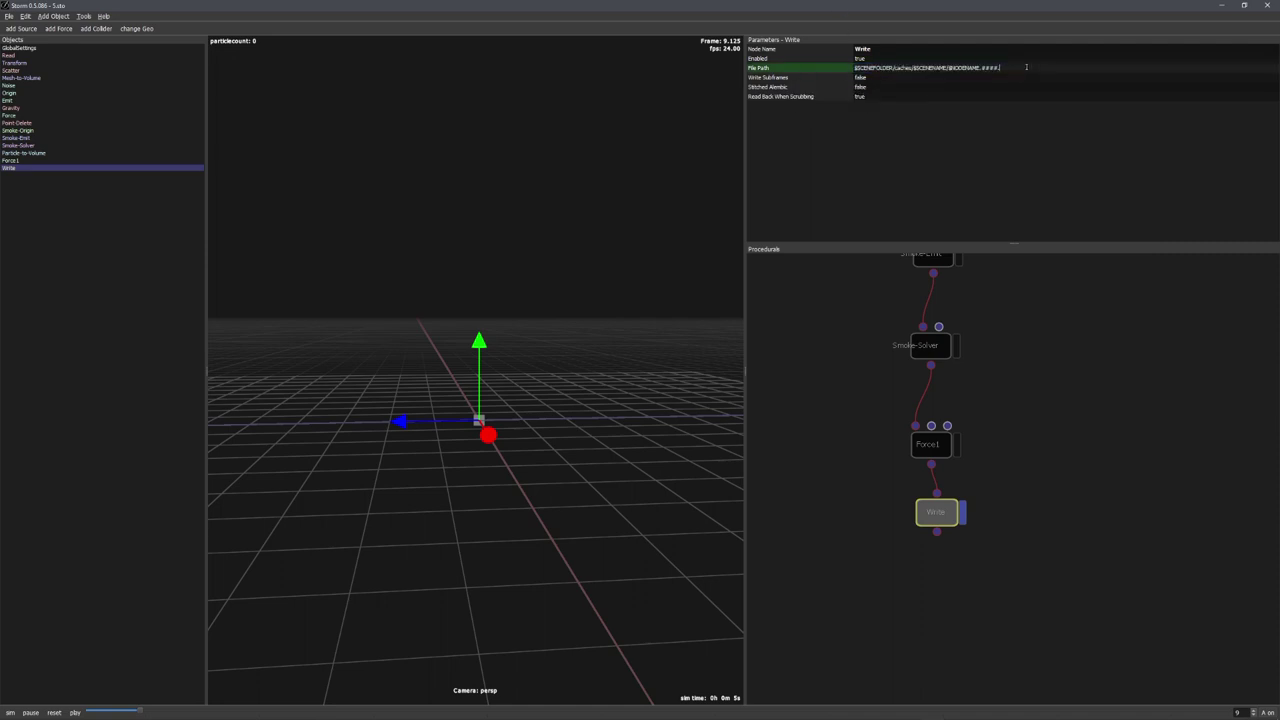
text(vdb)
key(Return)
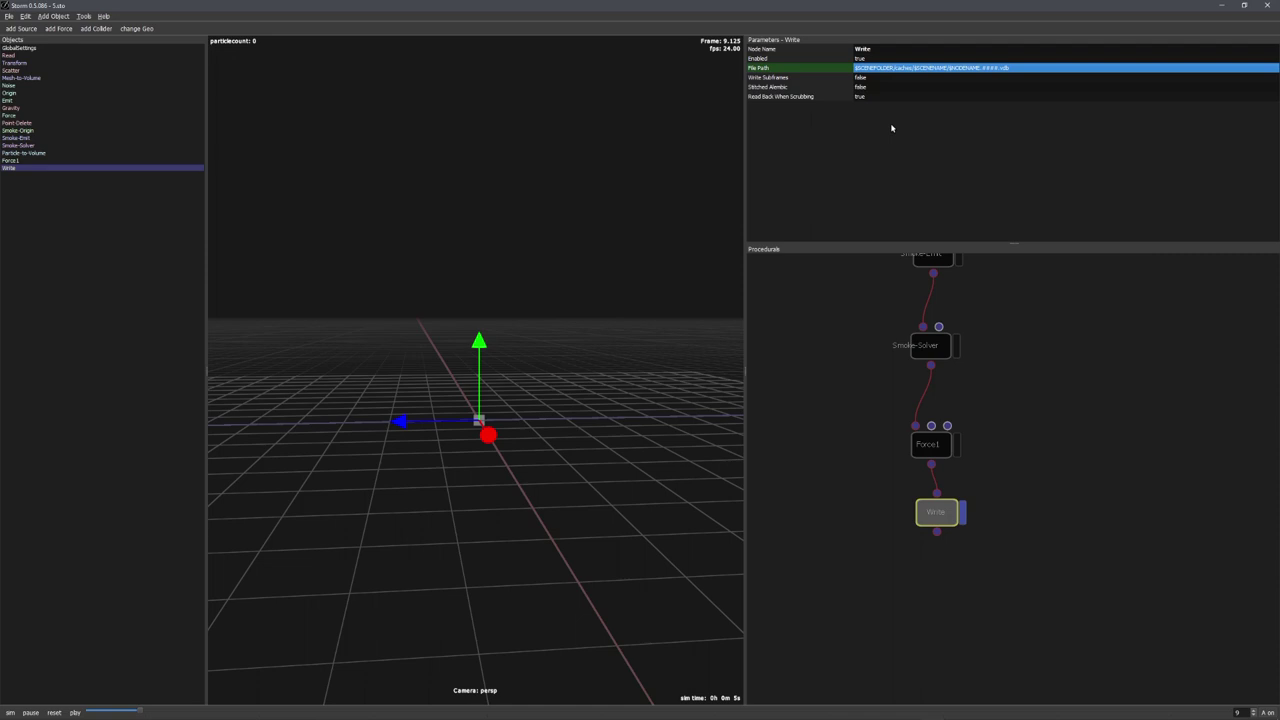
click(10, 712)
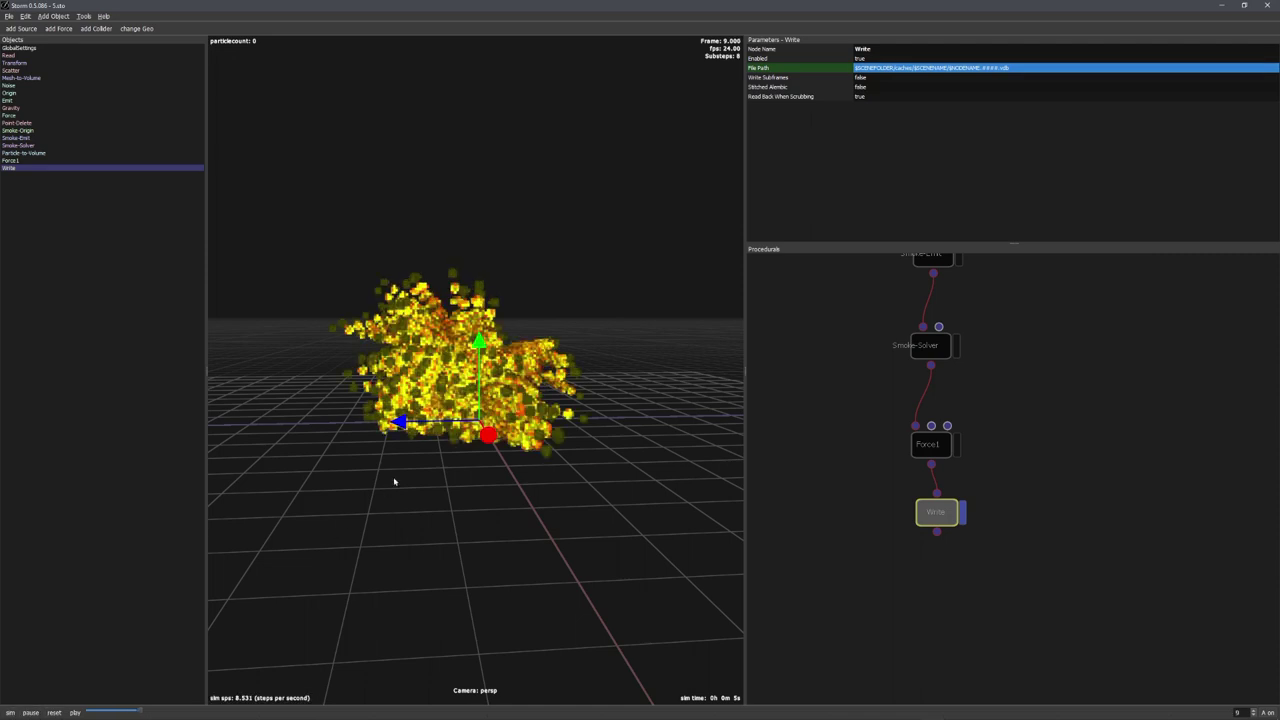
click(31, 713)
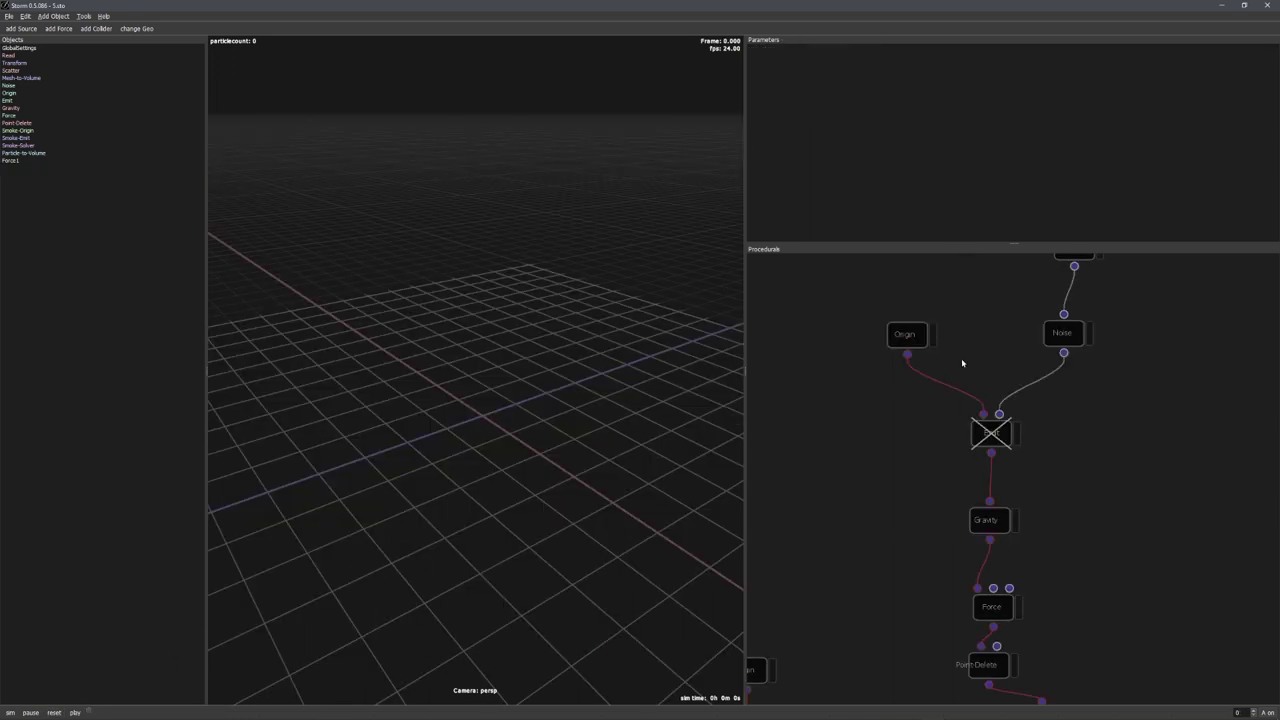
- Select the Transform node at the top of the node chain, go to frame 4, and display its sphere
middle_drag(962, 362, 915, 533)
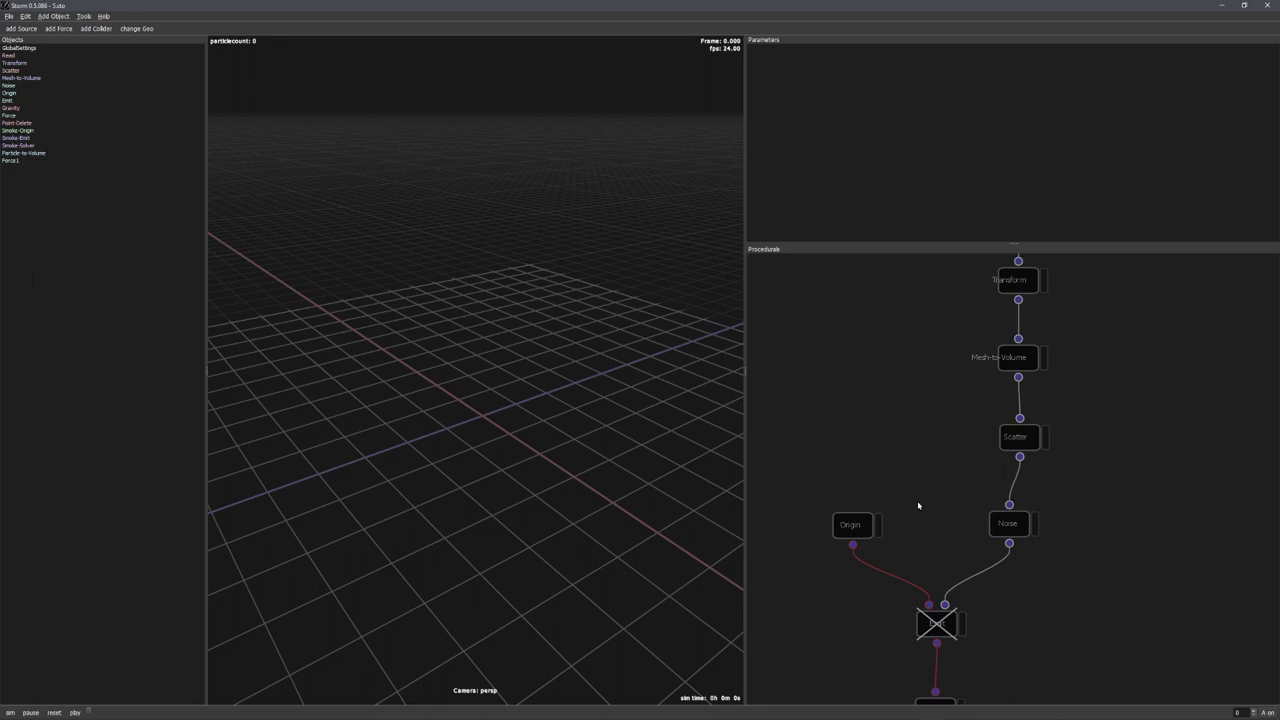
middle_drag(909, 366, 904, 547)
click(1008, 368)
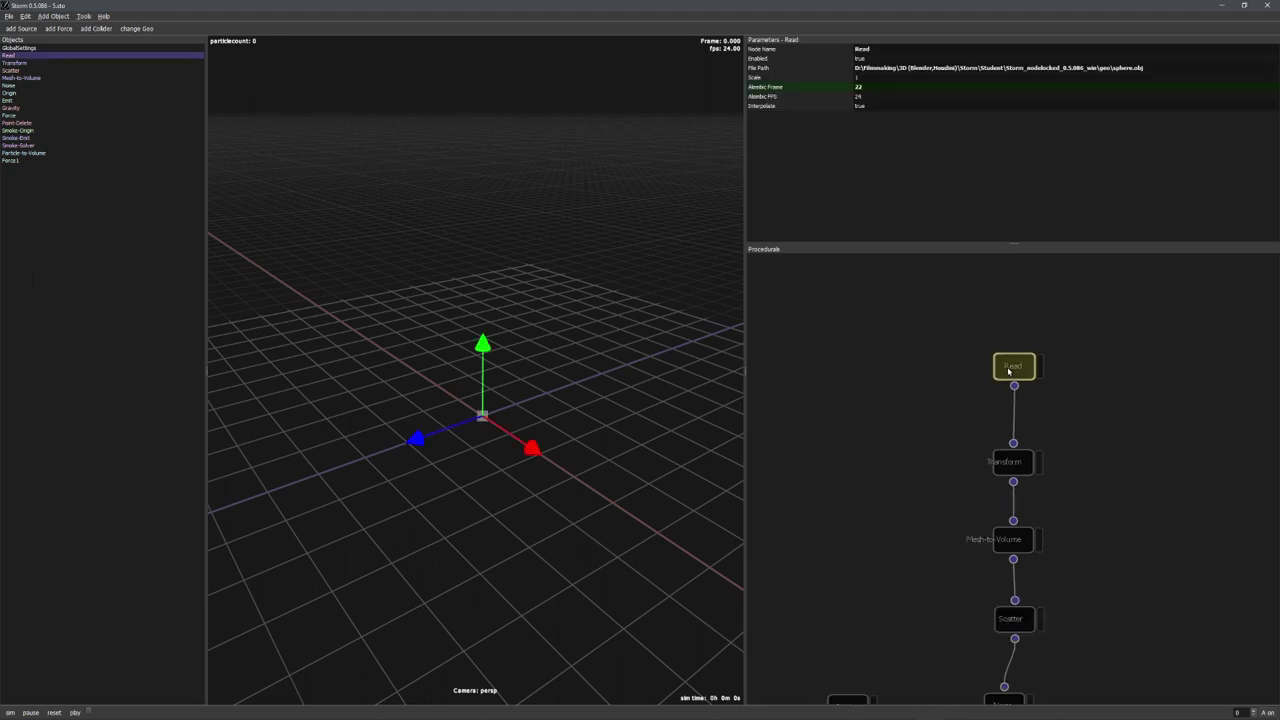
click(1008, 463)
middle_drag(934, 486, 915, 416)
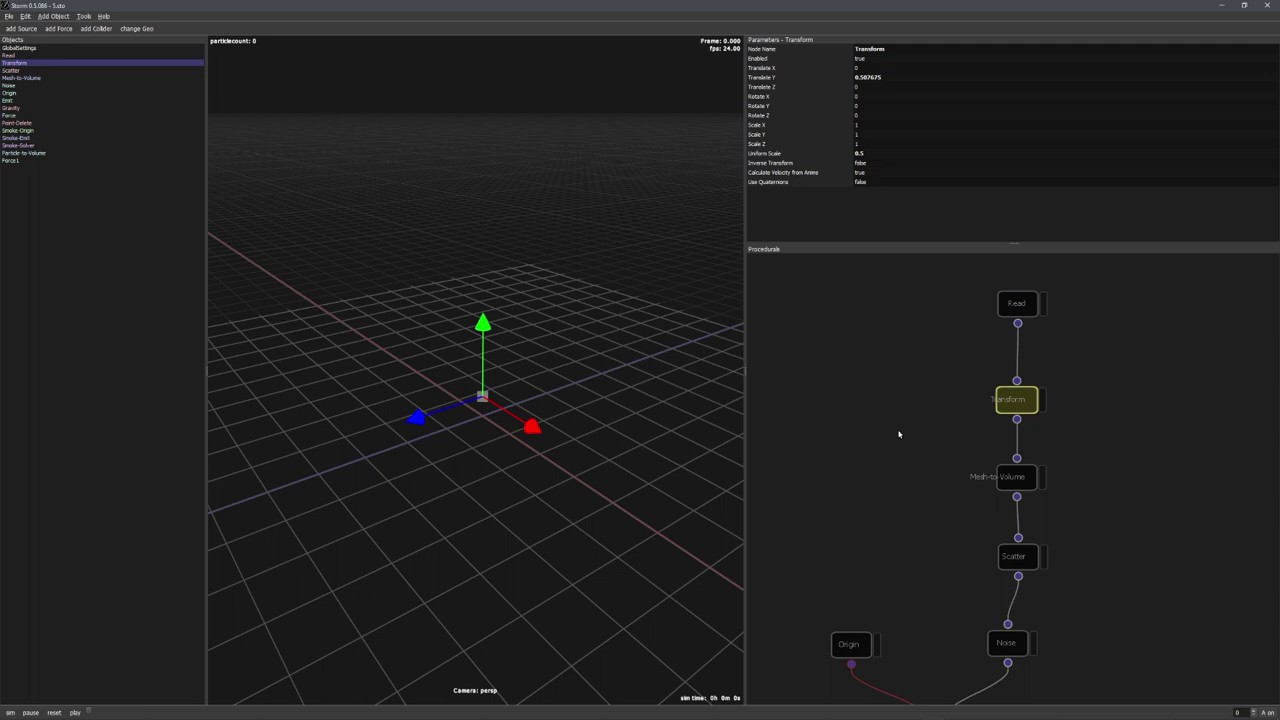
click(91, 714)
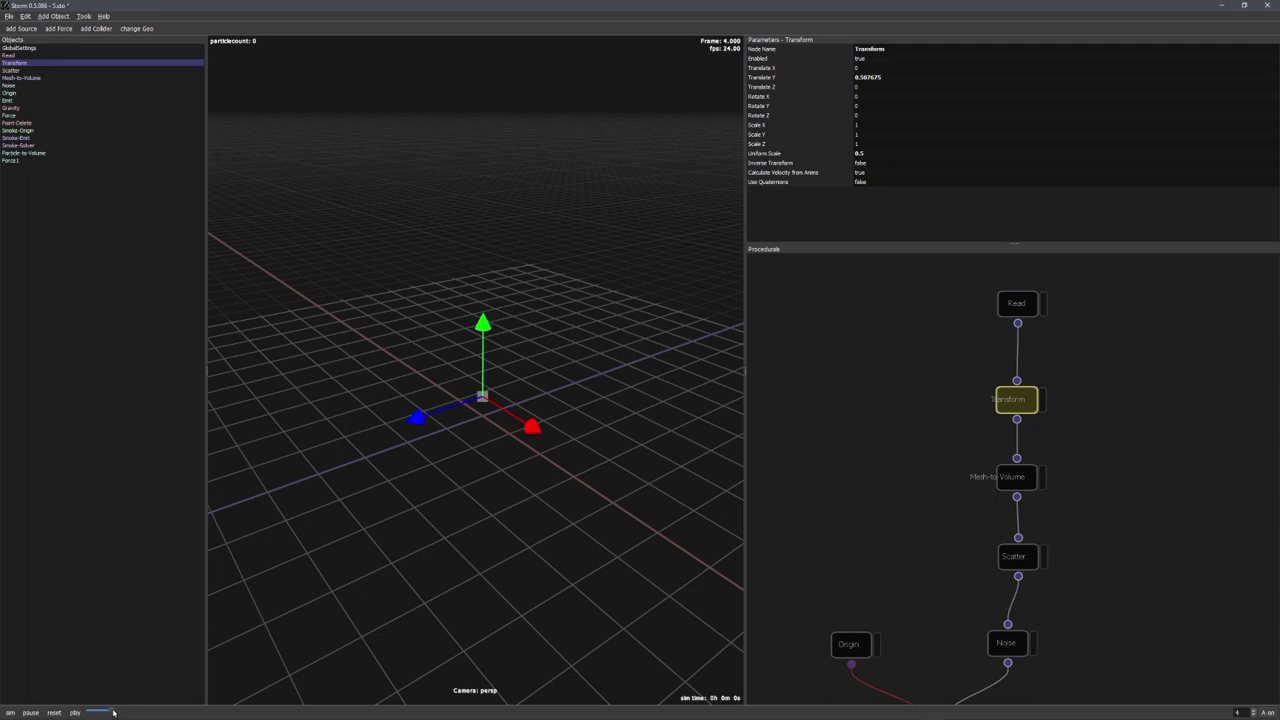
click(1043, 400)
alt+drag(489, 490, 540, 383)
alt+right_drag(540, 383, 522, 568)
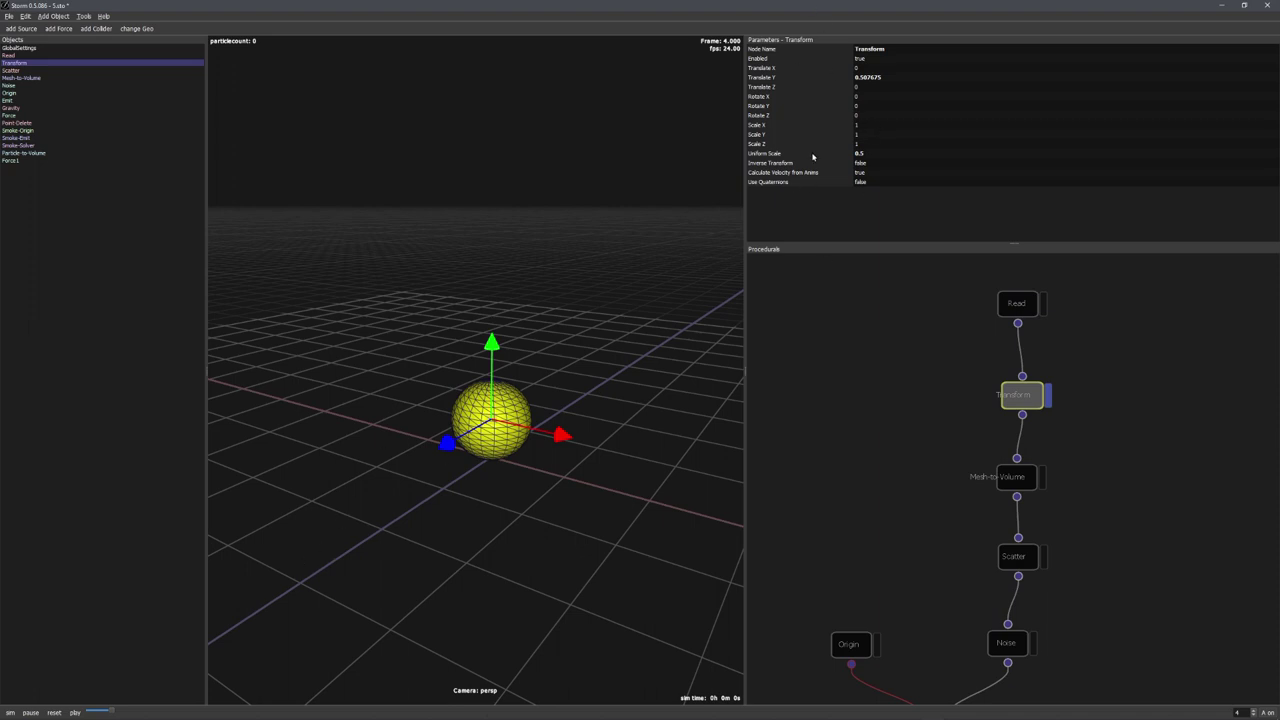
- Keyframe the Transform node's Uniform Scale at 0.5 on frame 4 and at 1 on frame 13
click(801, 158)
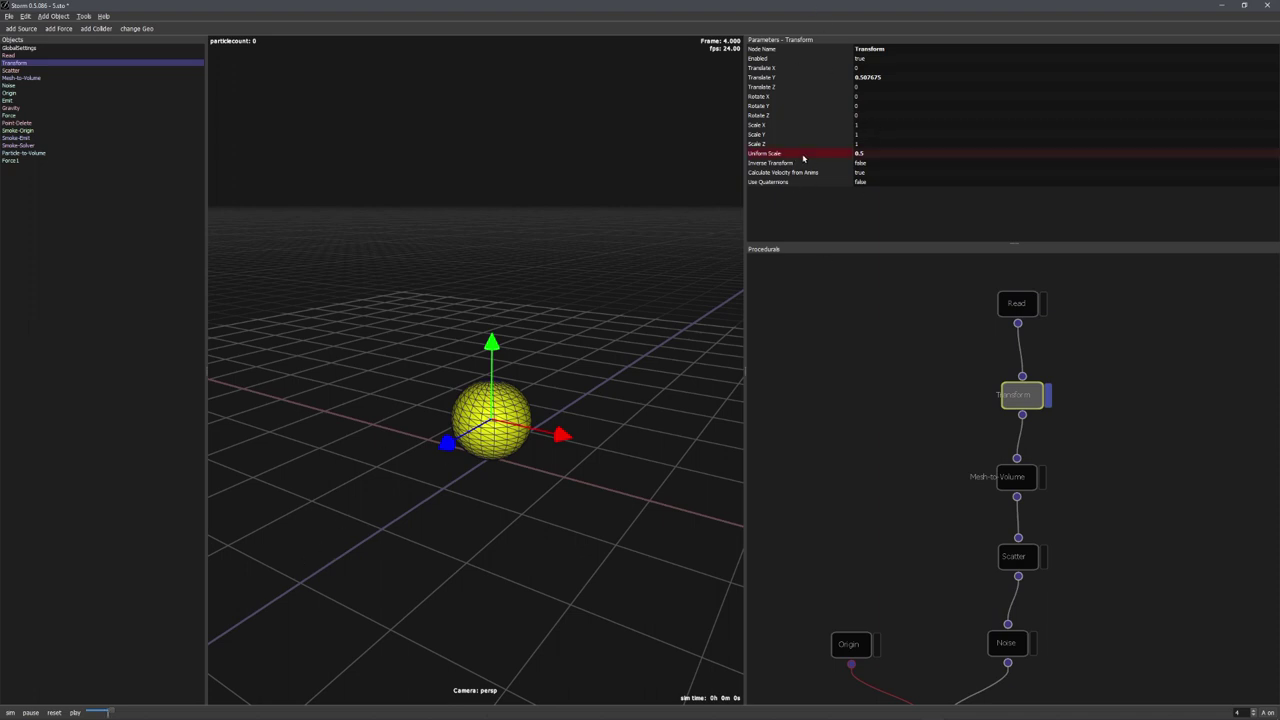
drag(108, 712, 166, 709)
double_click(883, 155)
text(1)
key(Return)
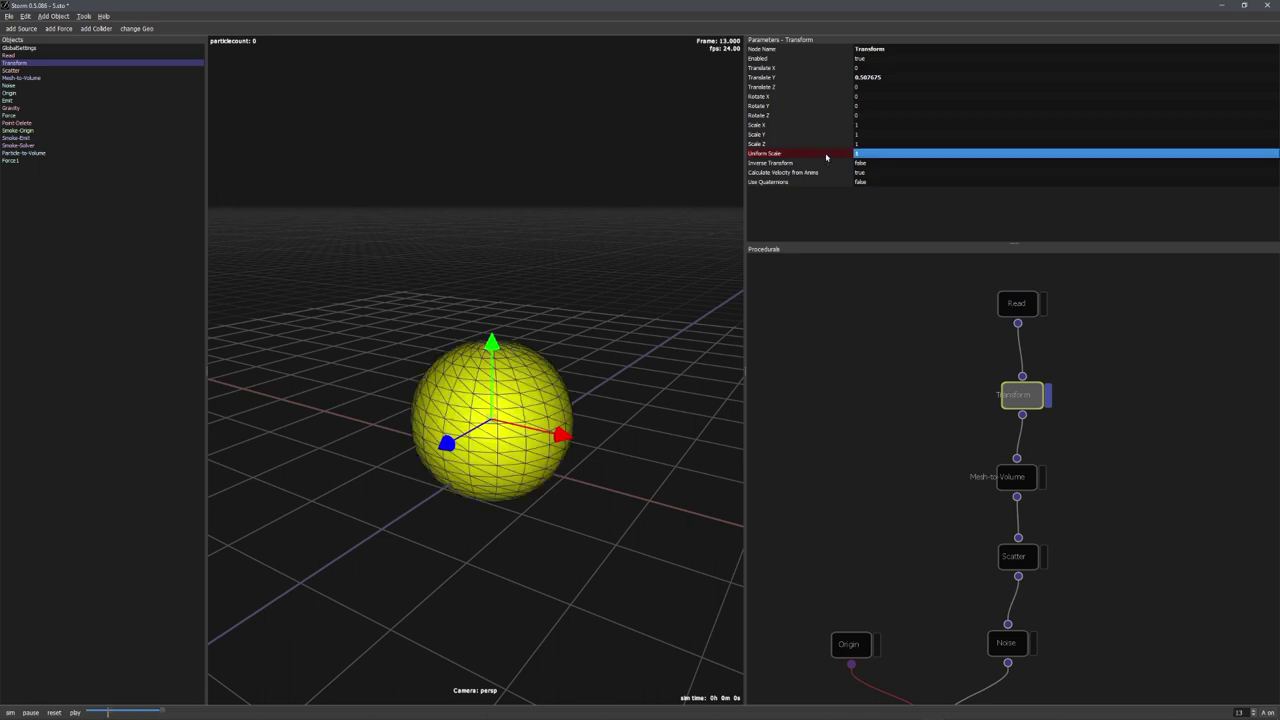
mouse_move(160, 712)
mouse_down()
mouse_move(87, 707)
mouse_move(172, 705)
mouse_up()
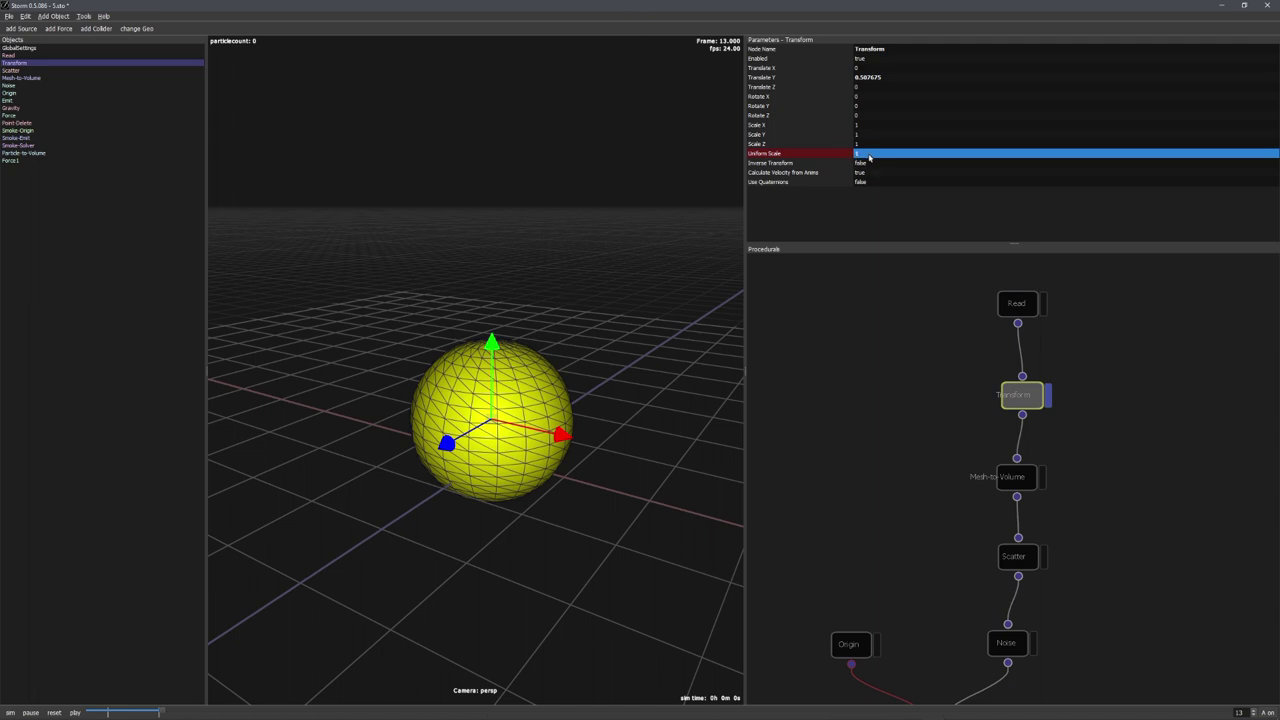
- Show the Uniform Scale keyframes as text and delete them
click(801, 157)
middle_click(801, 157)
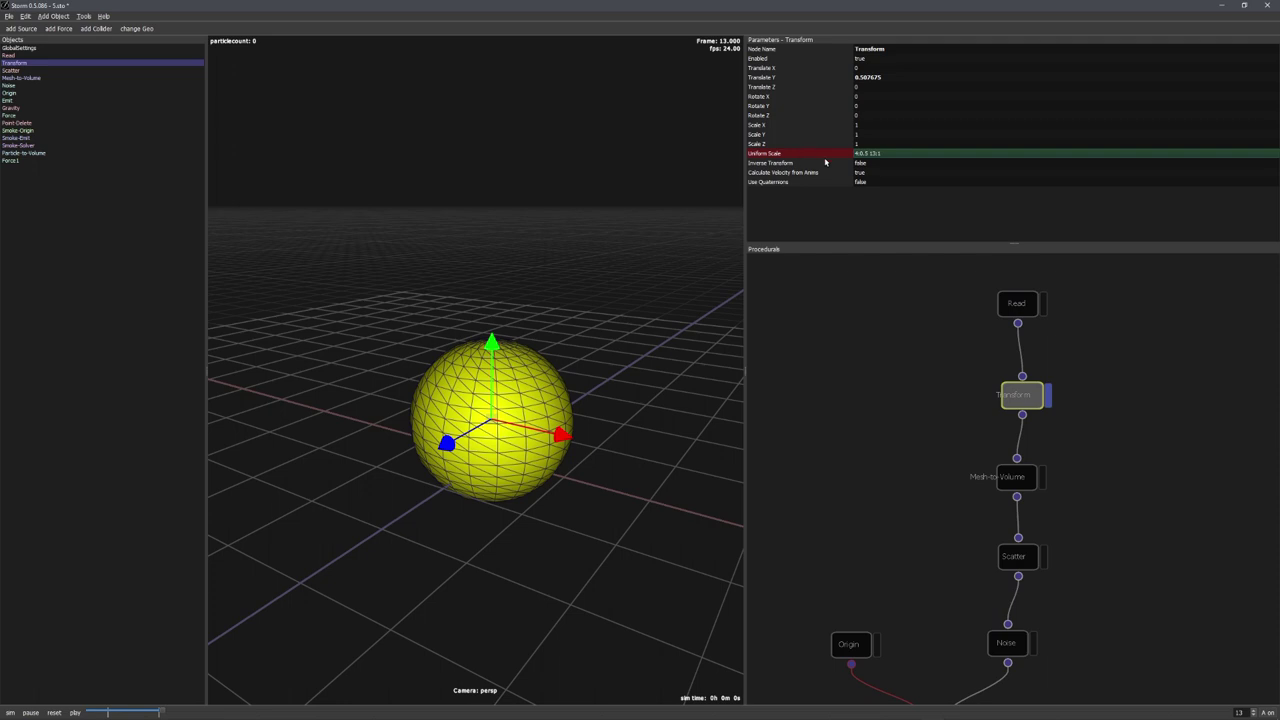
double_click(890, 157)
key(BackSpace)
click(827, 203)
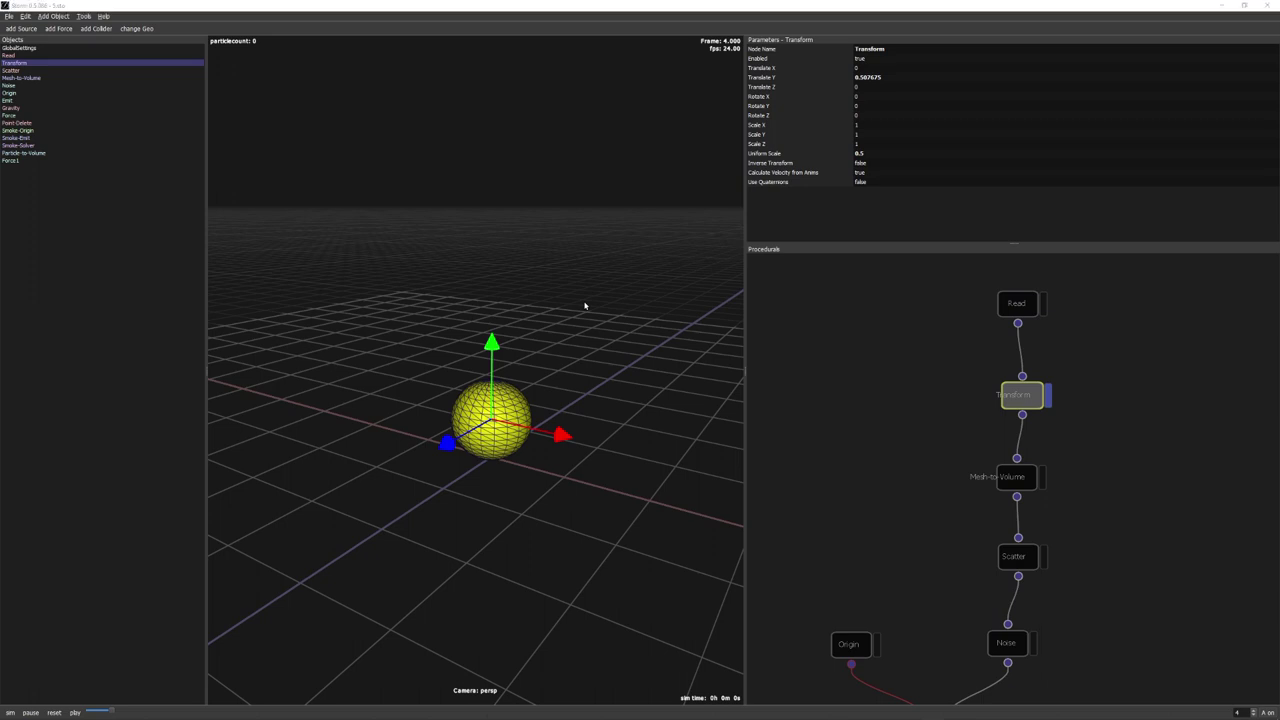
- Switch to Blender and delete the default camera, cube and light
key(super)
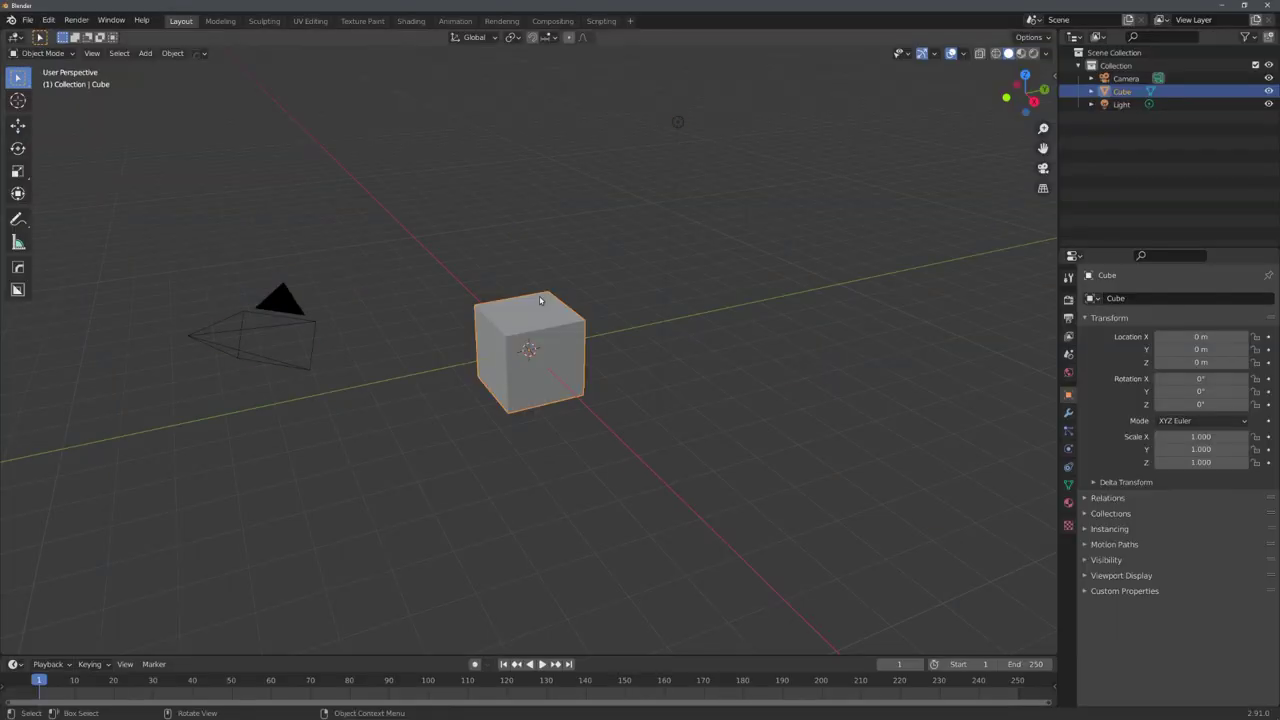
key(a)
key(x)
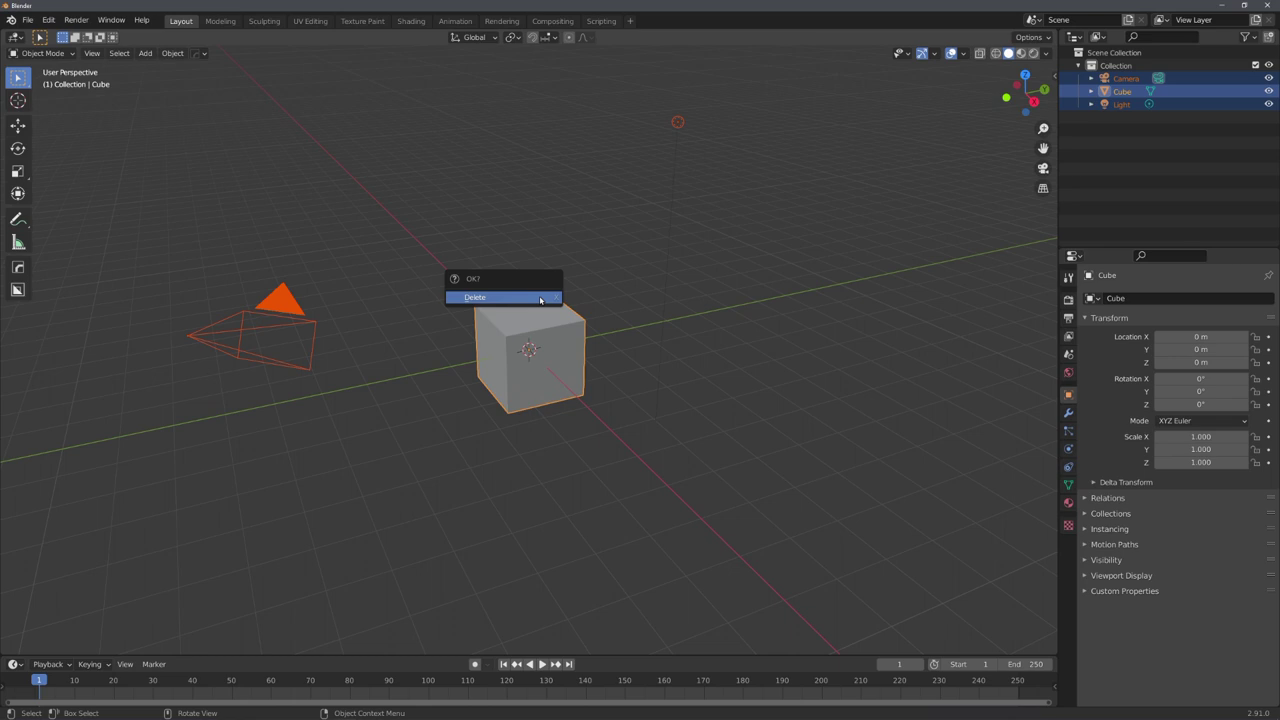
click(540, 300)
- Import the OpenVDB sequence Write.0000.vdb through Write.0022.vdb as a volume
key(shift+a)
mouse_move(540, 300)
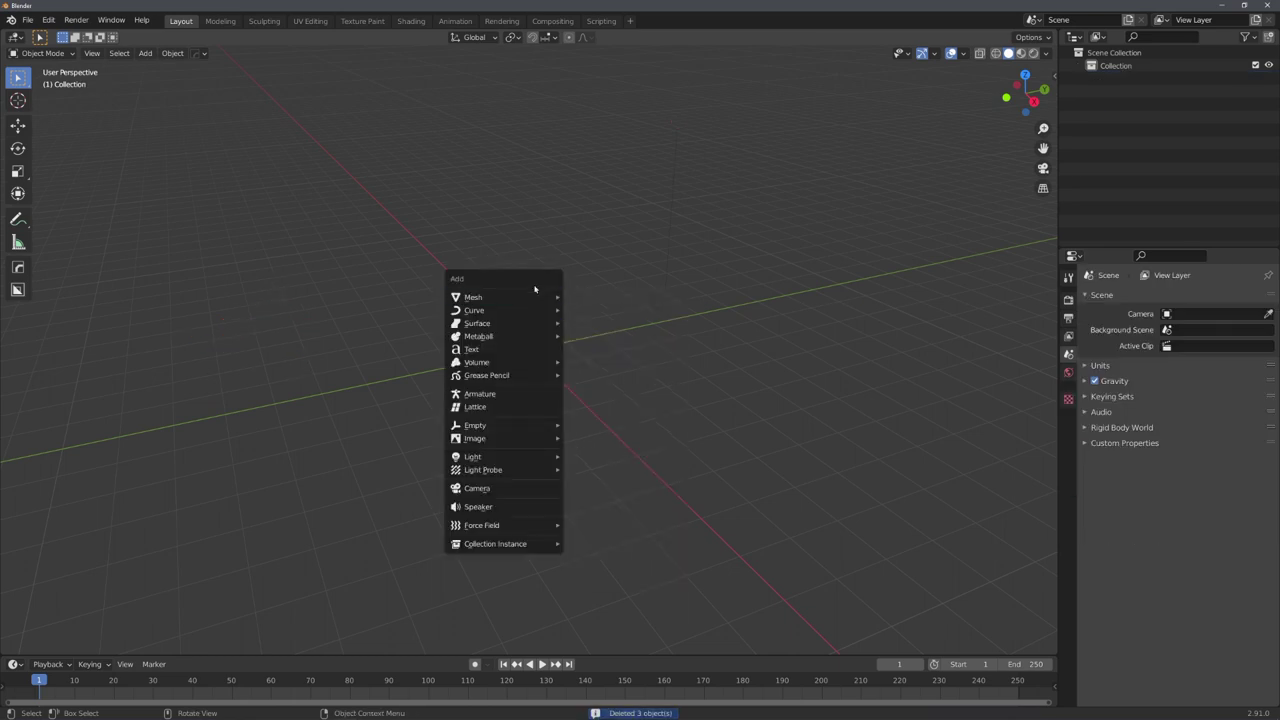
key(shift+a)
mouse_move(372, 286)
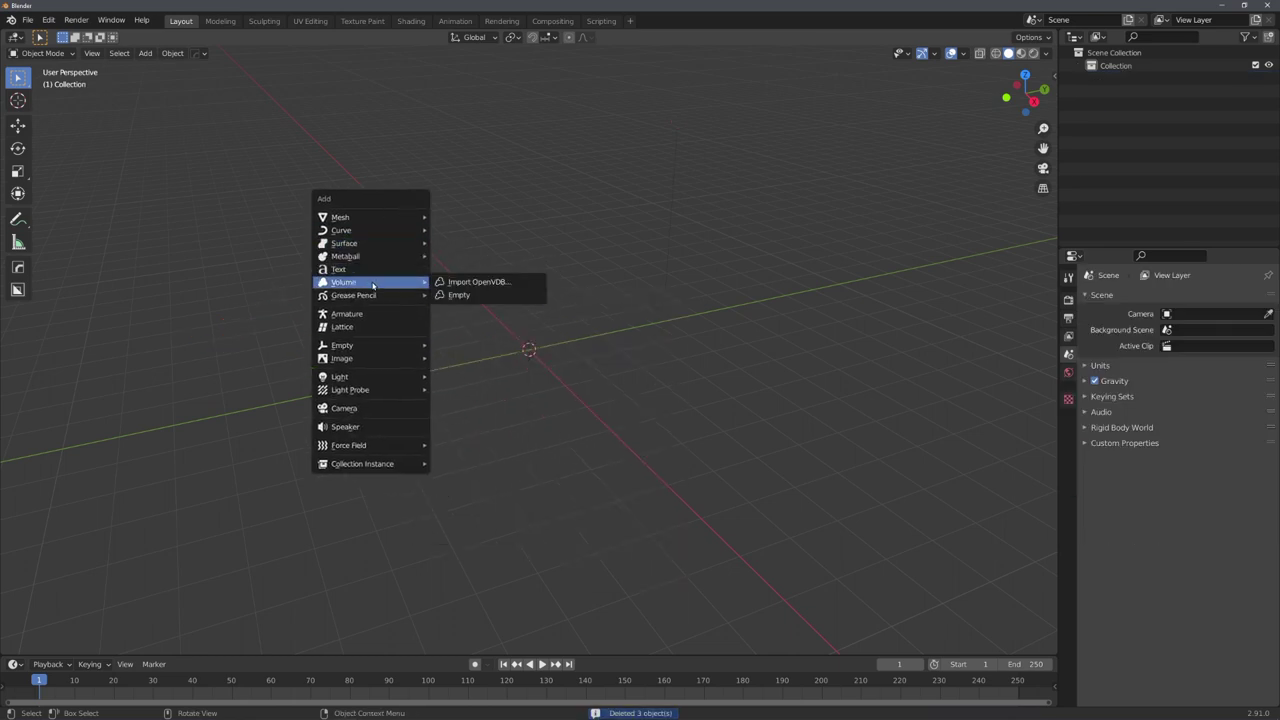
click(478, 282)
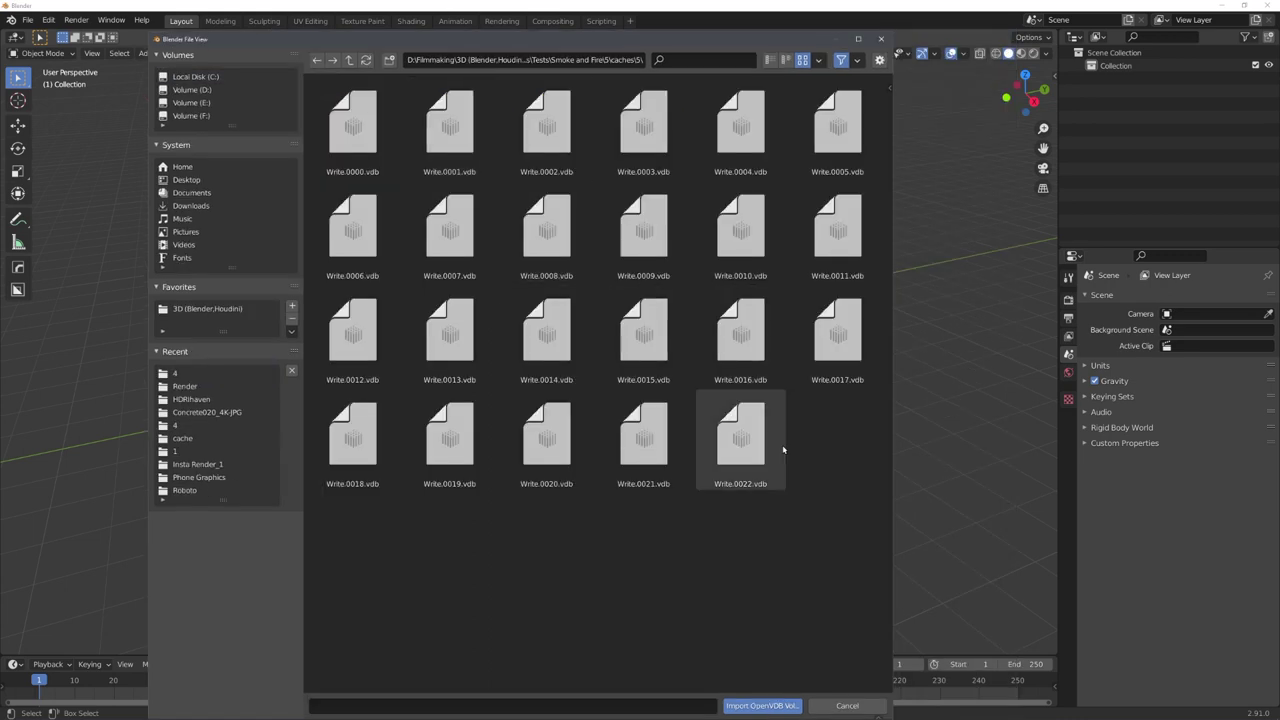
drag(857, 495, 355, 122)
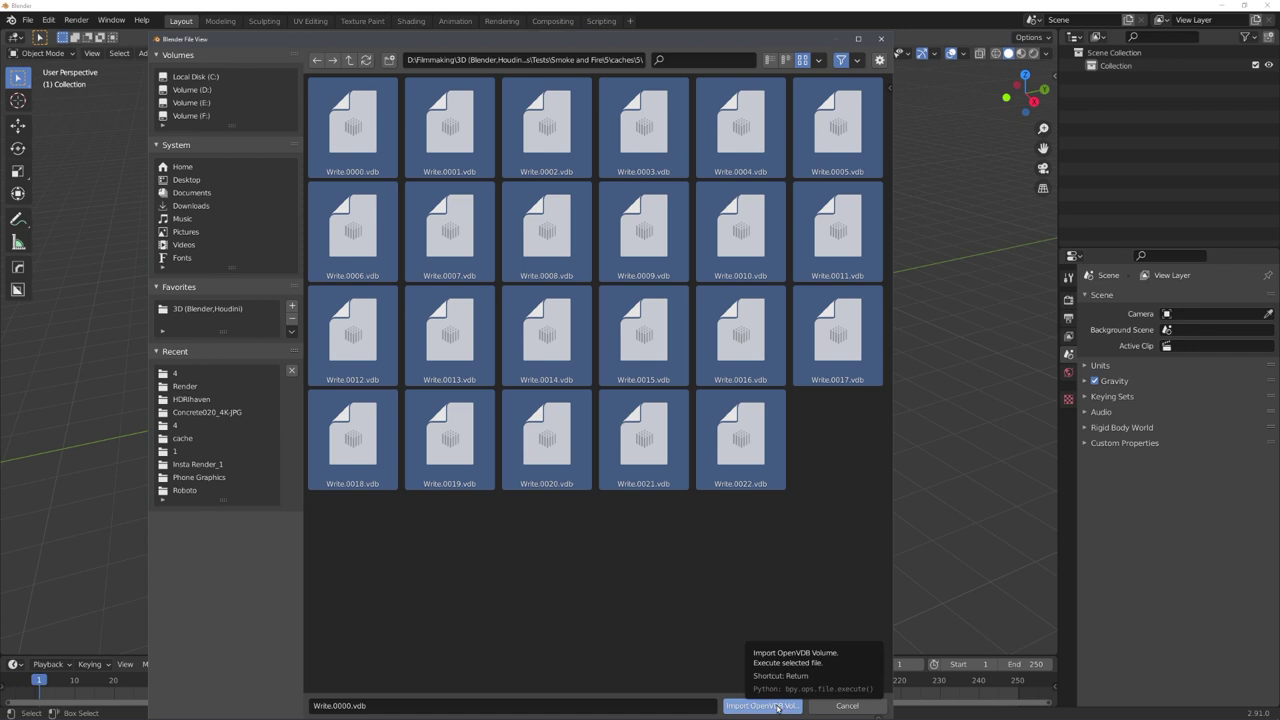
click(762, 706)
- Play the imported smoke volume's animation from the first frame to review it
key(space)
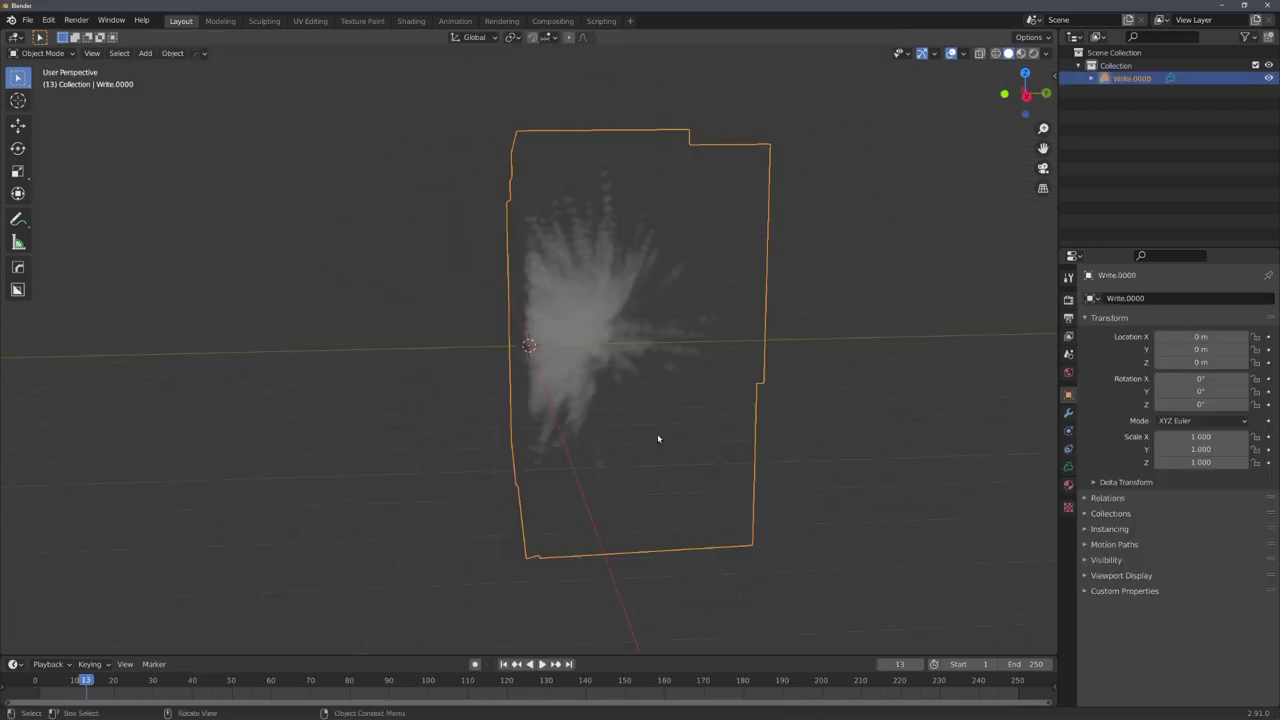
key(shift+Left)
key(space)
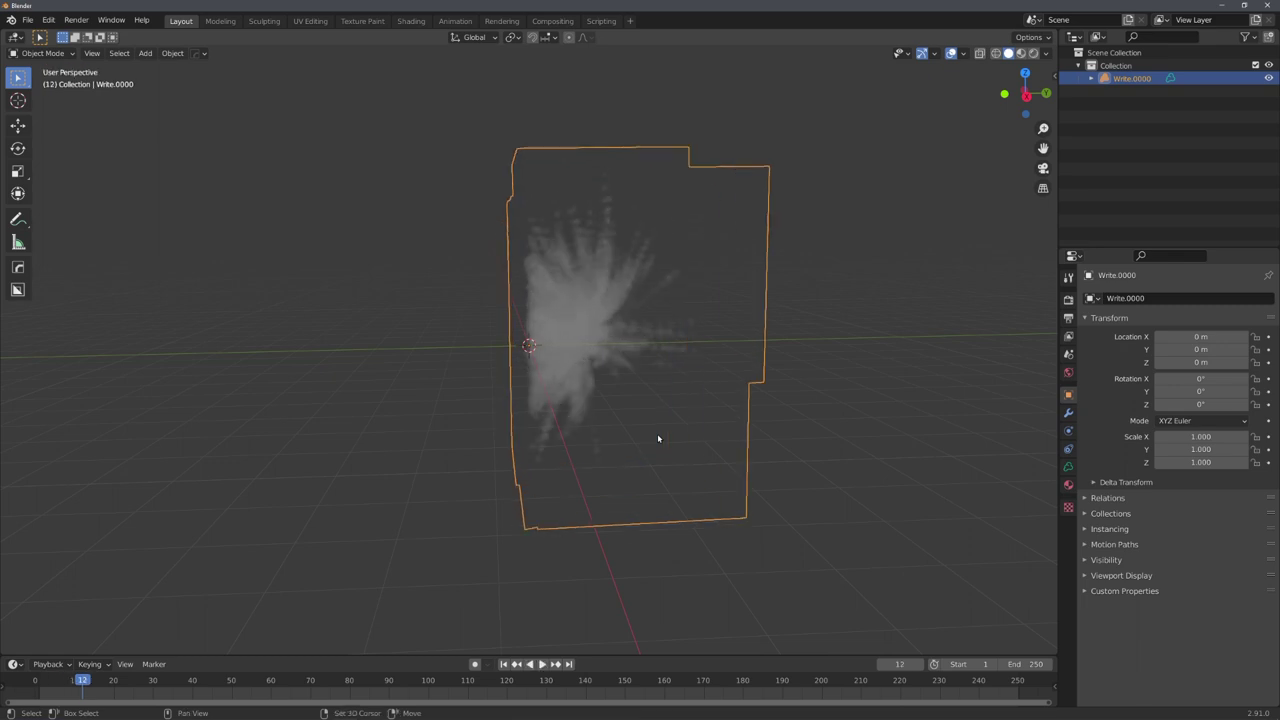
key(space)
- Rotate the imported smoke volume 90° about the global X axis
text(rx)
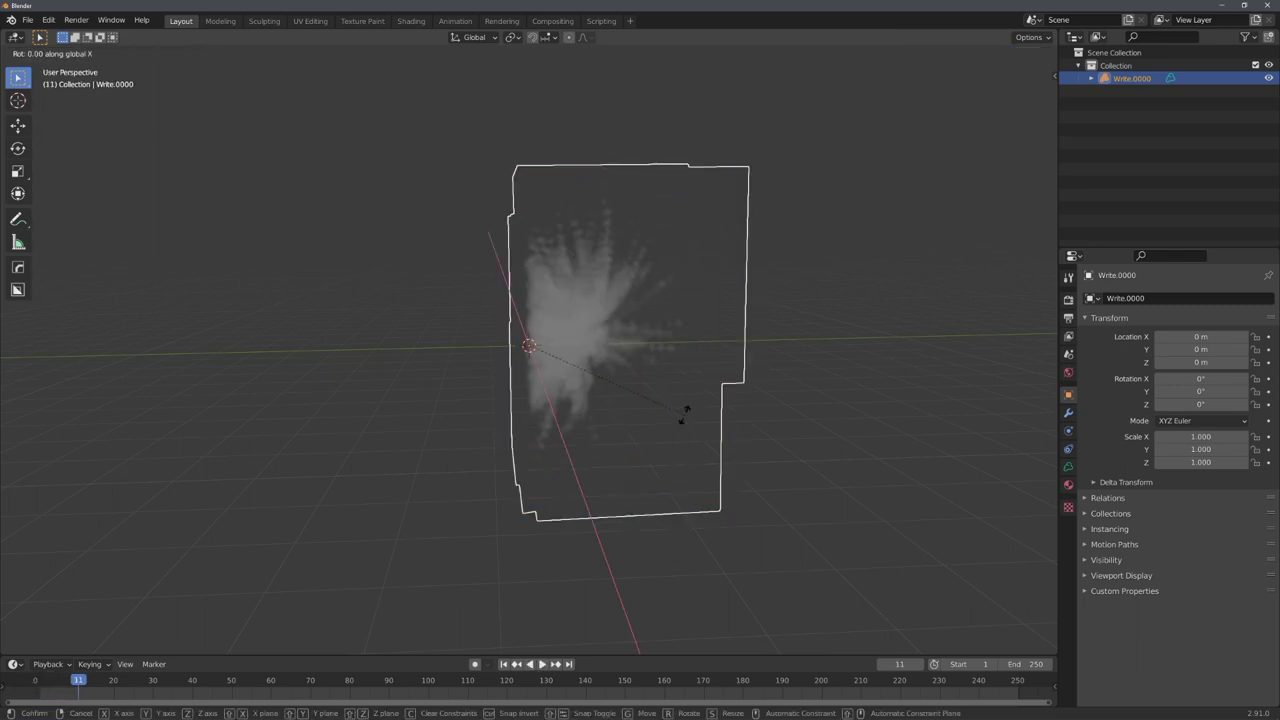
text(90)
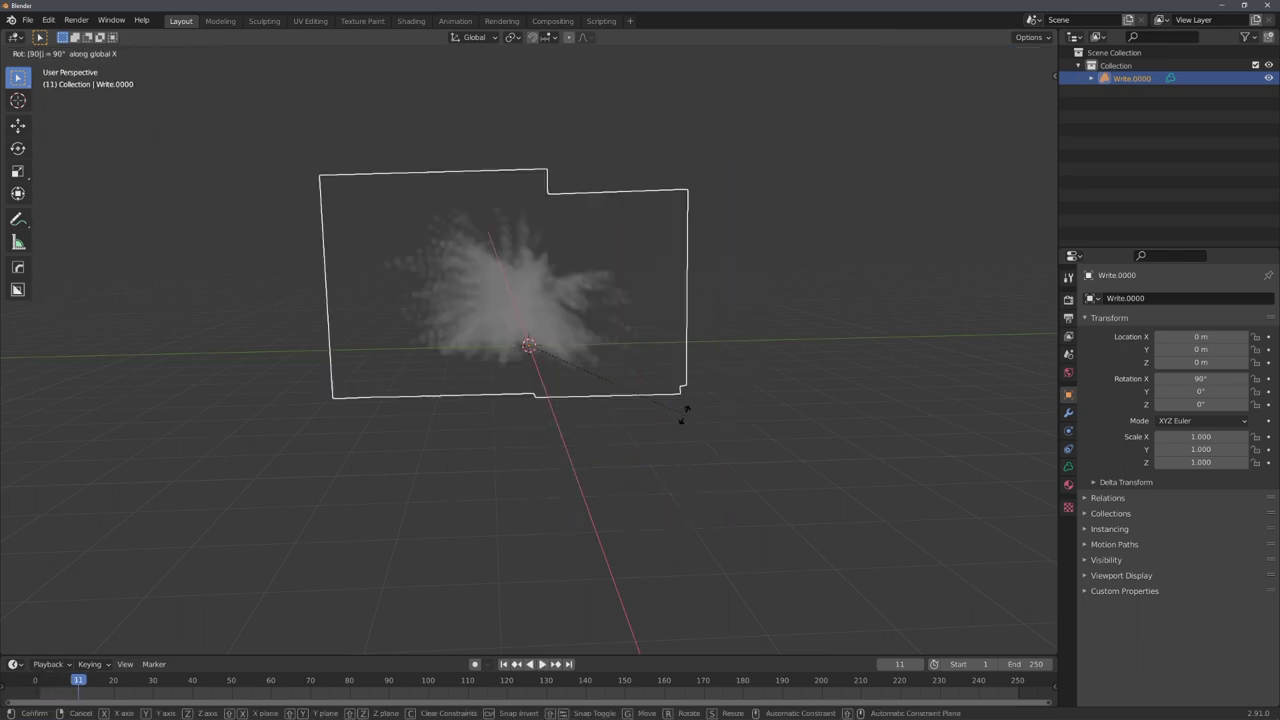
key(Return)
middle_drag(680, 423, 888, 366)
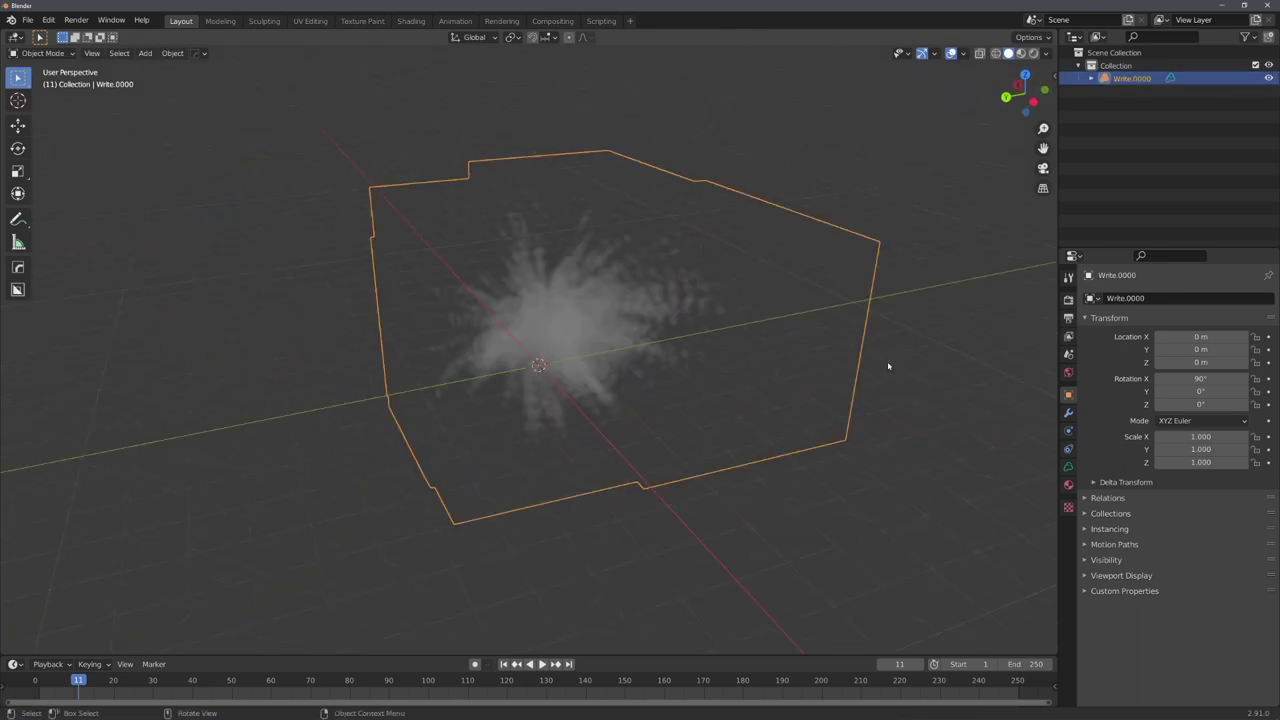
- Switch the render engine to Cycles with the device set to GPU Compute
click(1068, 300)
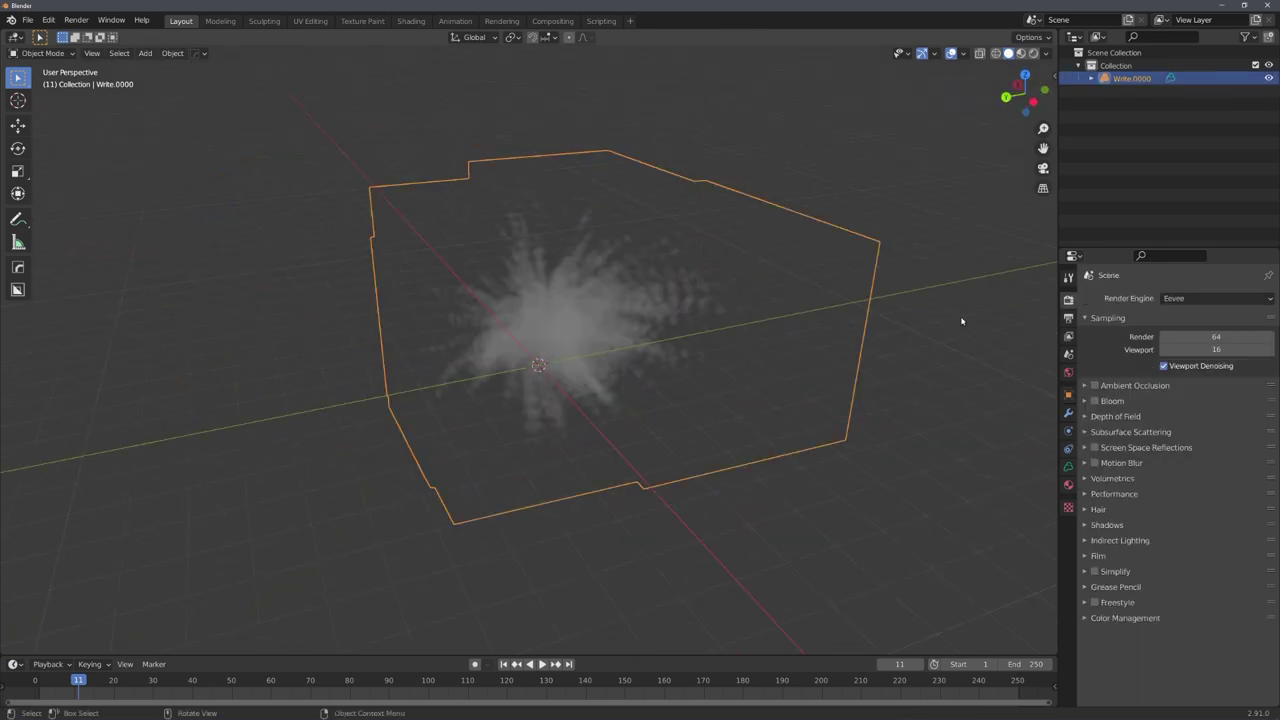
click(1205, 298)
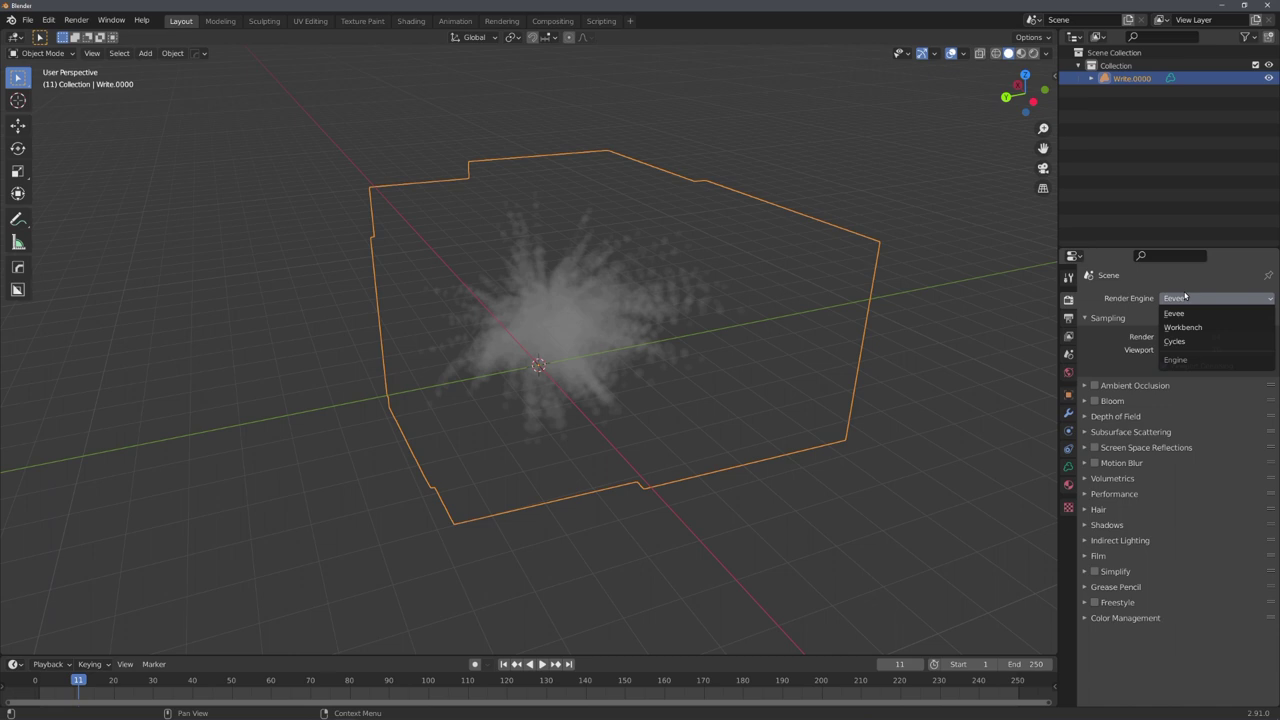
click(1179, 343)
click(1180, 331)
click(1190, 347)
- Show the viewport in rendered shading and disable Scene World lighting for it
click(1033, 53)
click(1046, 53)
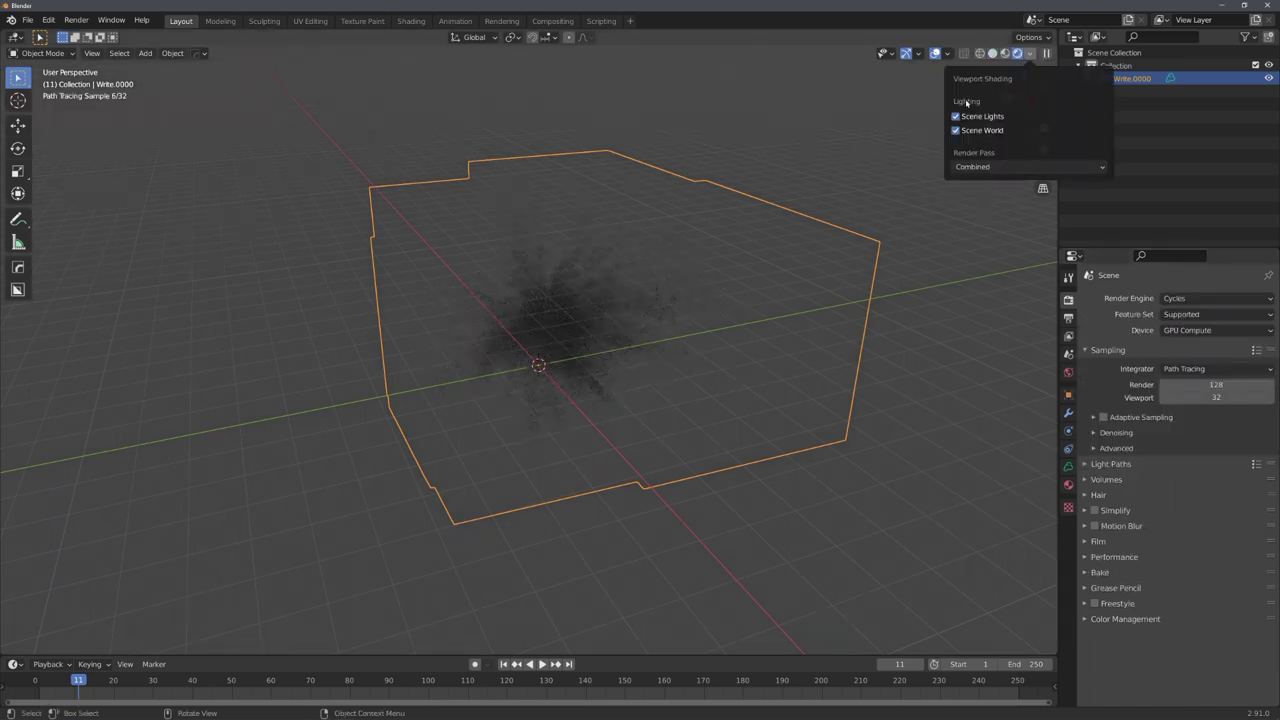
click(957, 131)
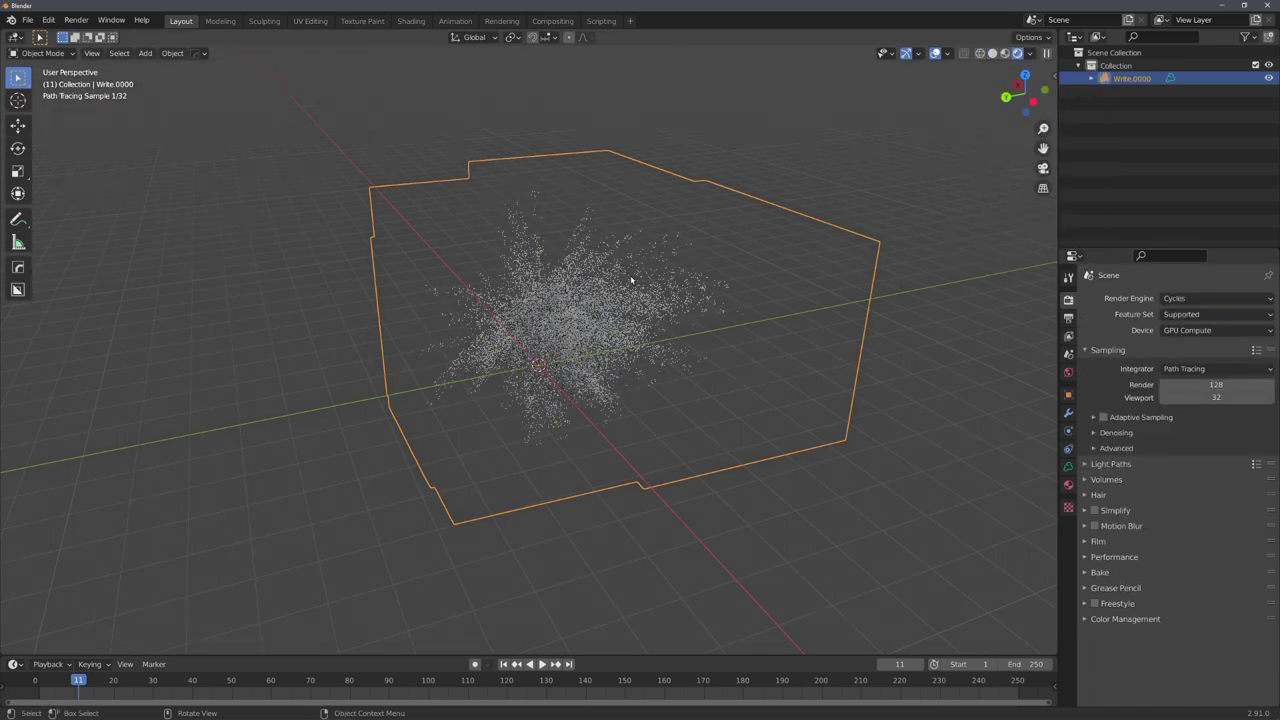
click(590, 277)
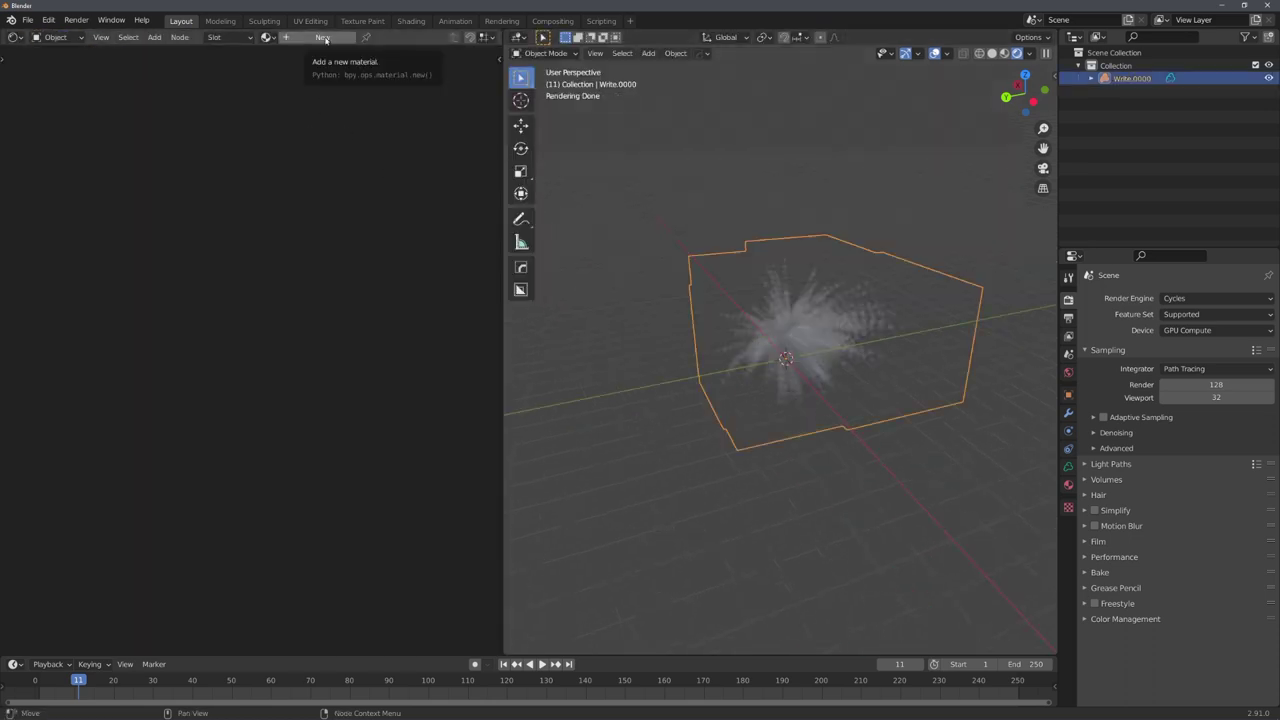
- Create a new material for the volume and set its Principled Volume Blackbody Intensity to 10
click(323, 38)
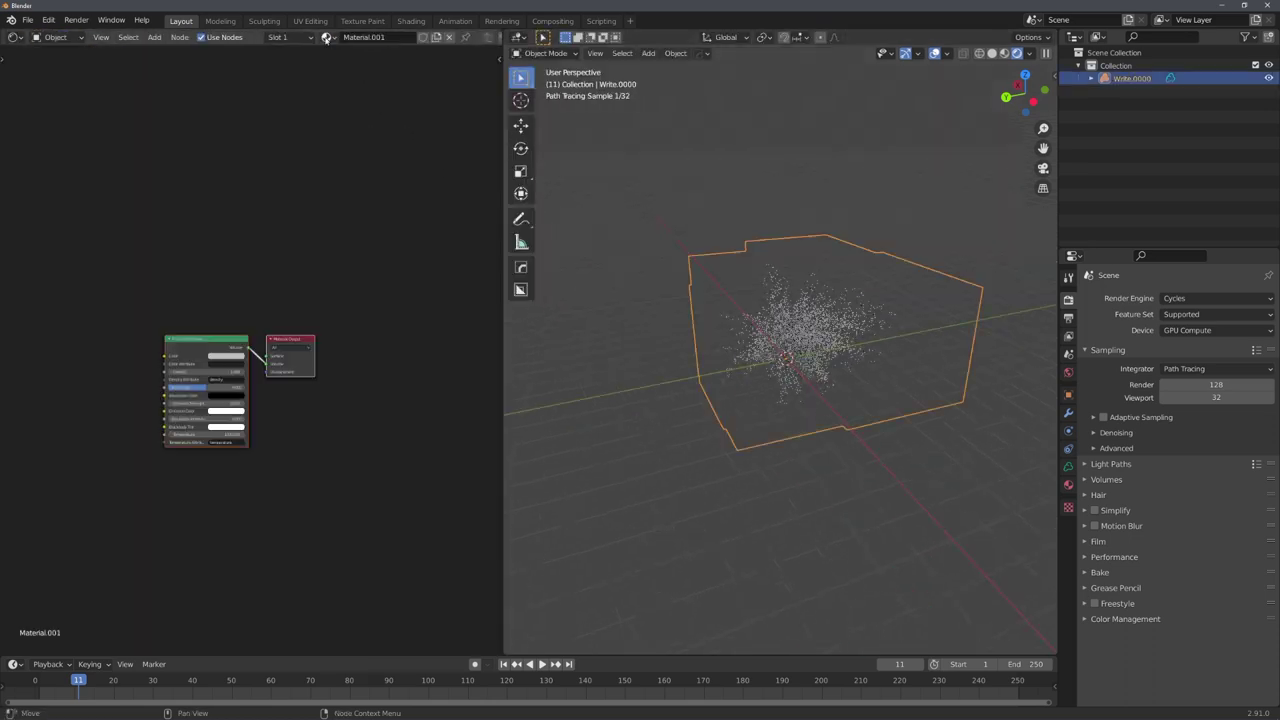
click(620, 320)
scroll(213, 348, up, 3)
click(213, 347)
text(10)
key(Return)
middle_drag(760, 340, 900, 355)
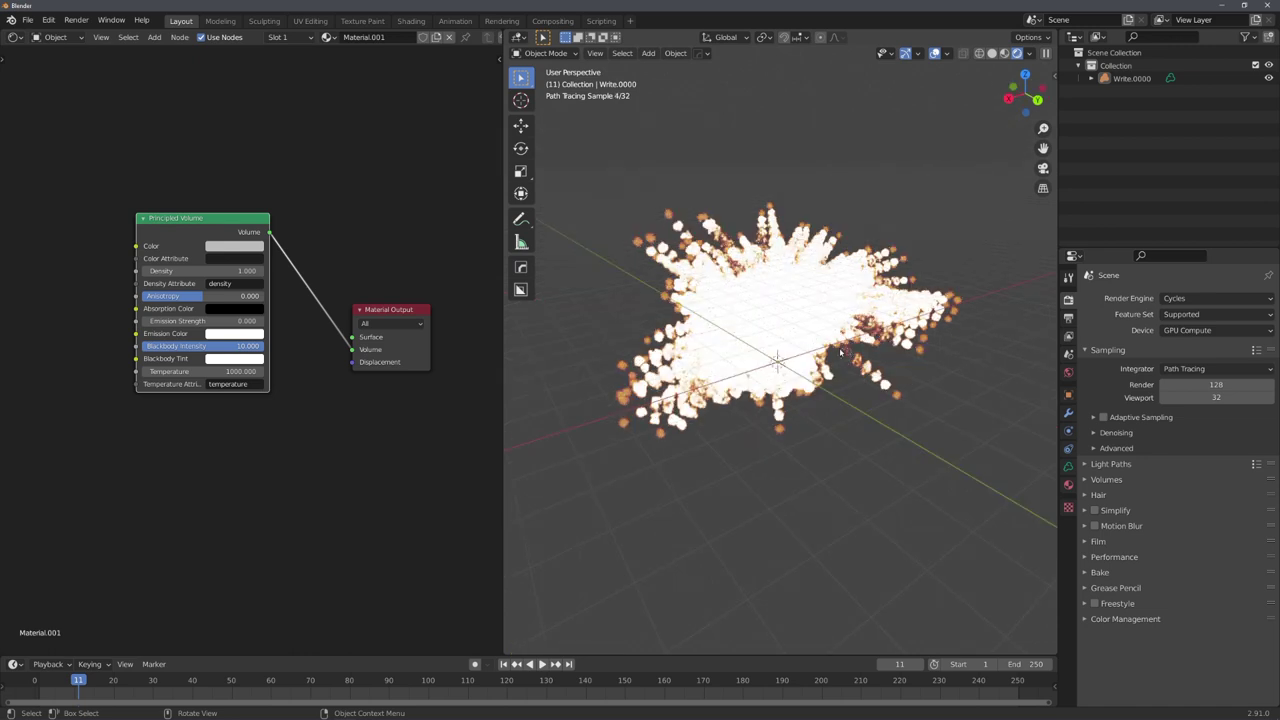
- Widen the Principled Volume node, set its Blackbody Intensity to 0, and move it away from the Material Output
drag(270, 386, 321, 390)
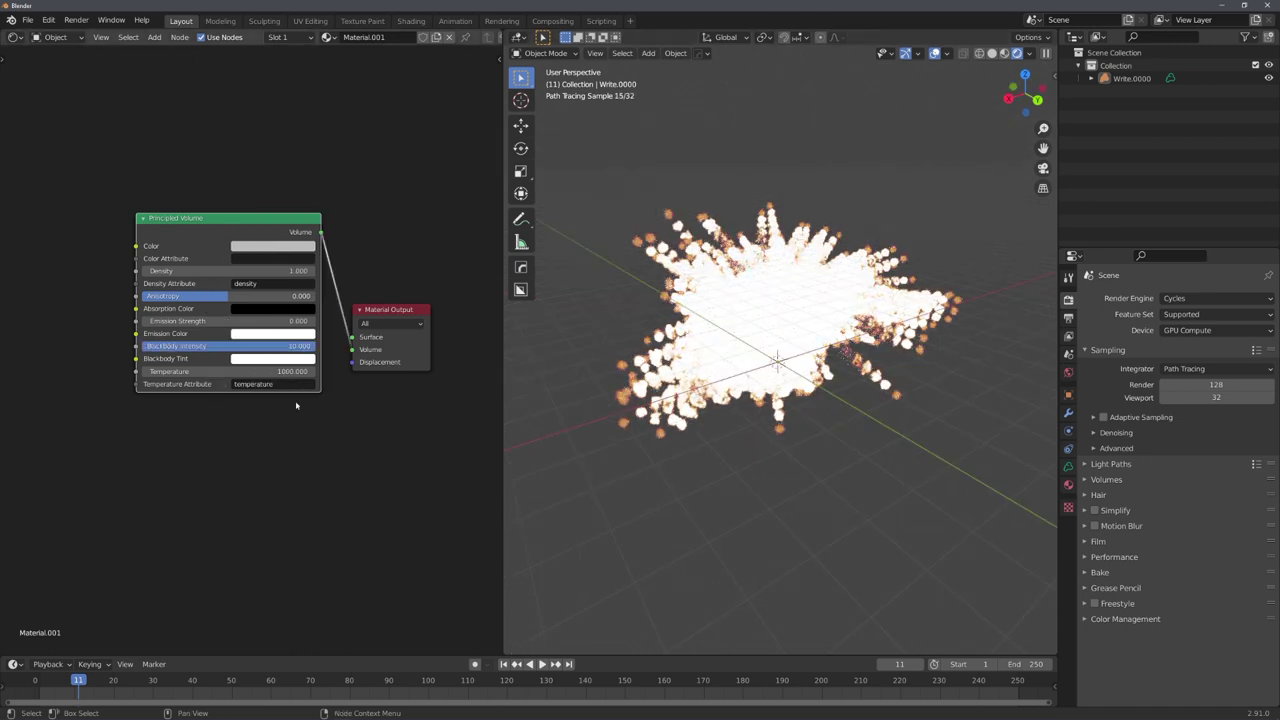
click(267, 347)
text(0)
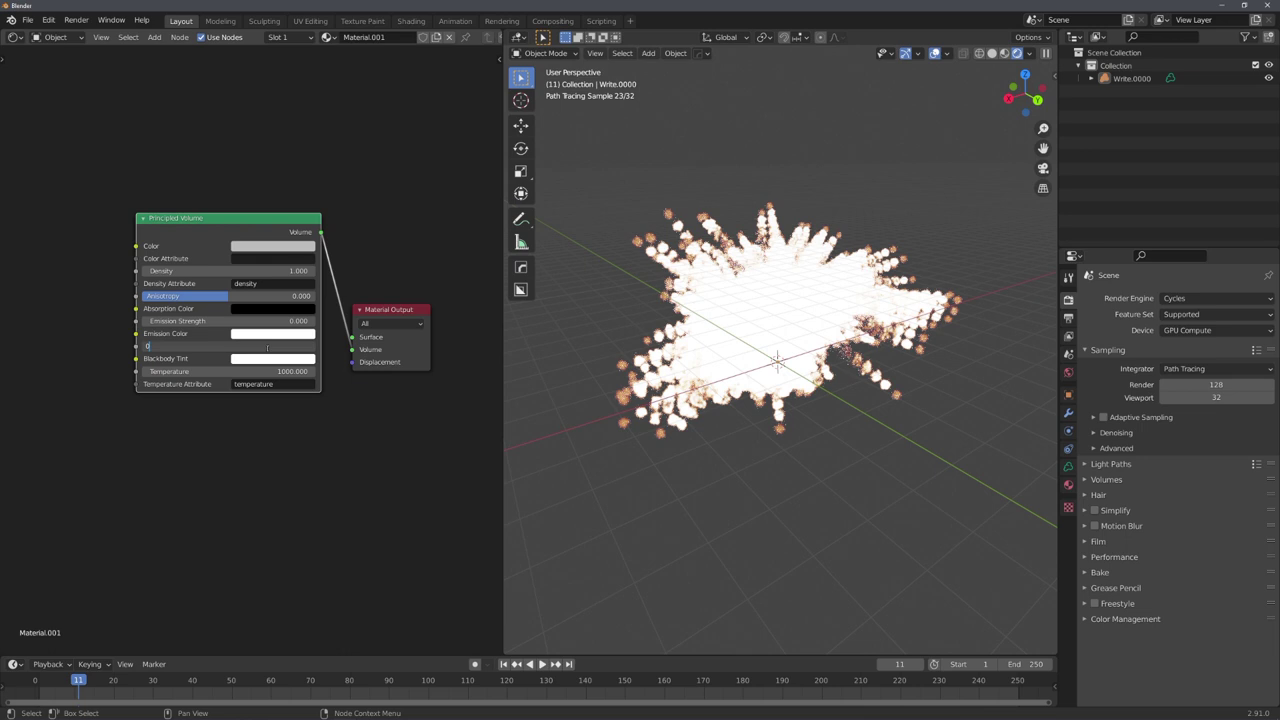
key(Return)
drag(251, 231, 213, 219)
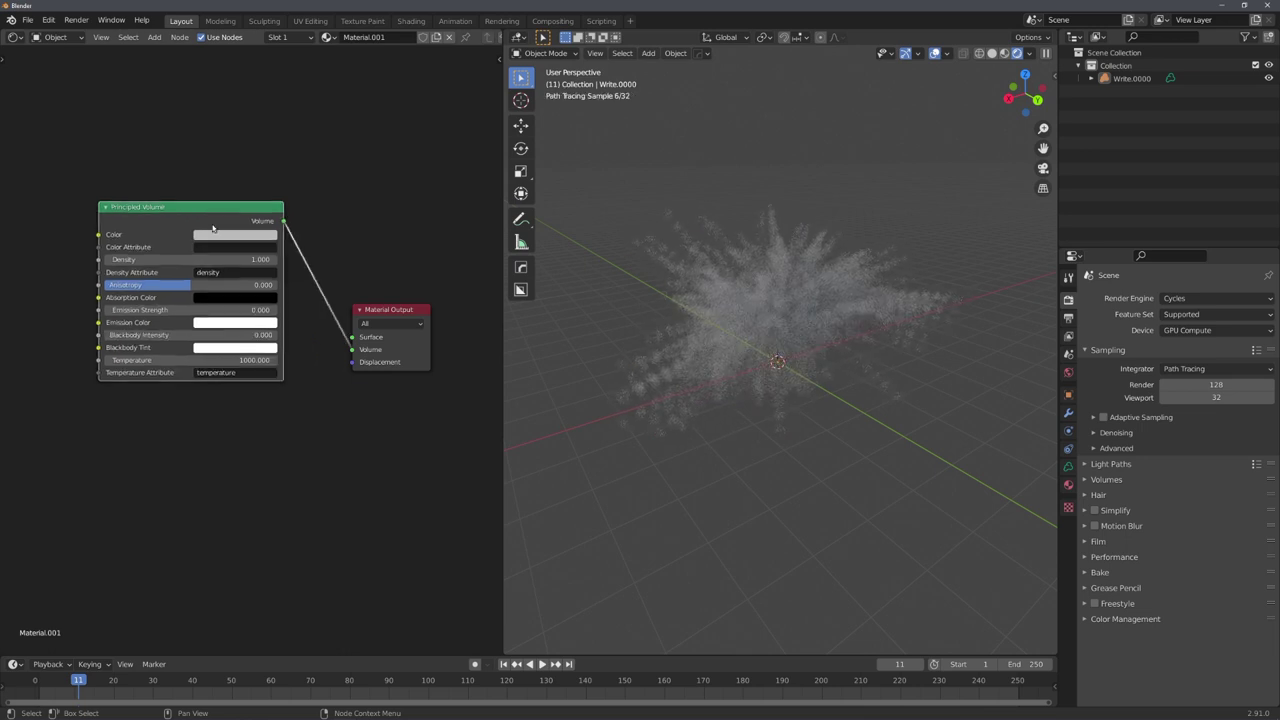
- Add an Attribute node and name it temperature by copying the Principled Volume's Temperature Attribute
middle_drag(27, 350, 317, 305)
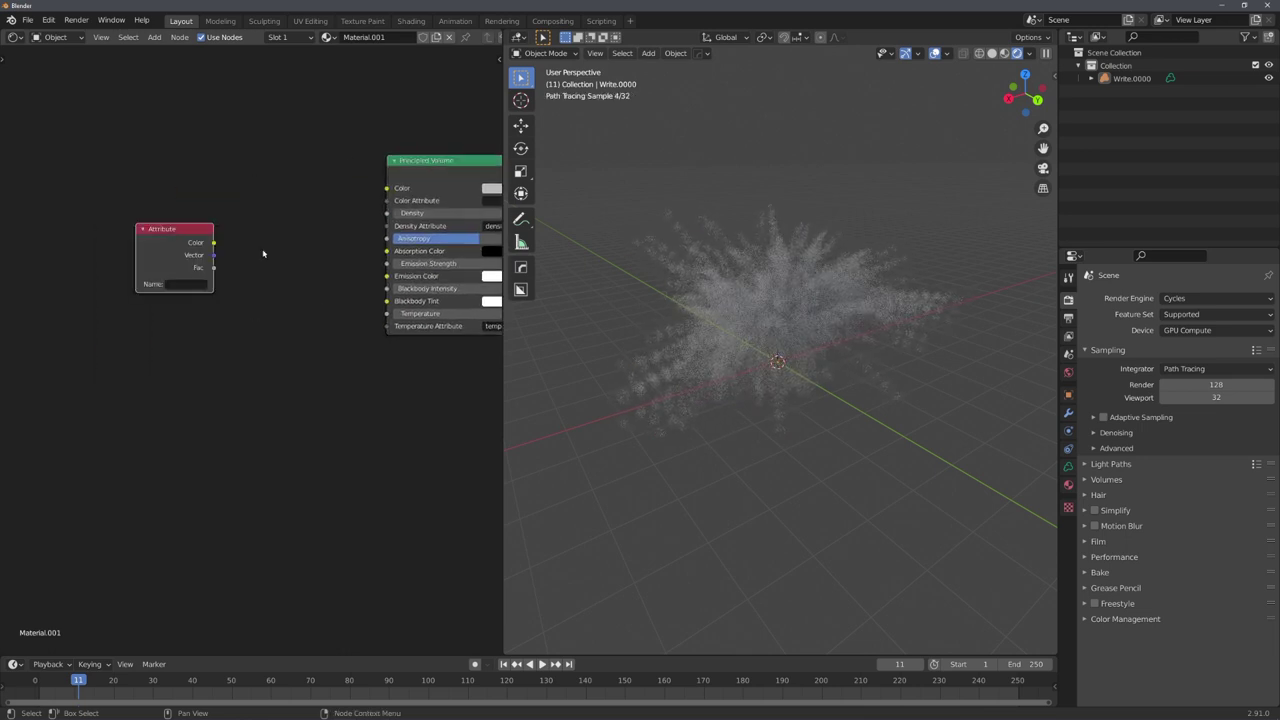
middle_drag(265, 254, 214, 273)
click(473, 344)
key(ctrl+c)
click(423, 377)
click(122, 302)
key(ctrl+v)
click(166, 338)
- Connect the Attribute node's Fac output to the Principled Volume's Emission Strength and space the nodes apart
drag(161, 296, 195, 309)
middle_drag(195, 309, 169, 317)
drag(162, 293, 306, 289)
drag(125, 286, 97, 256)
- Add a Blackbody node below the Attribute node and connect its Color to the Principled Volume's Emission Color
key(shift+a)
click(182, 348)
text(black)
key(Return)
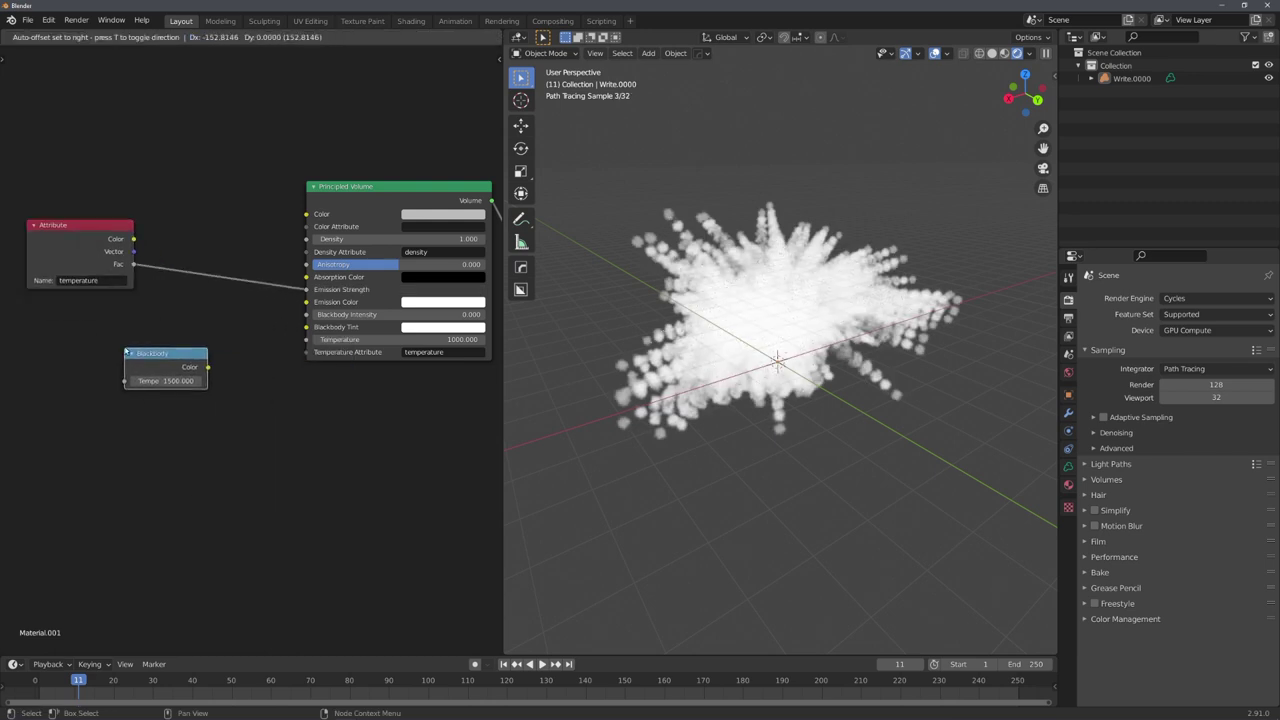
click(118, 344)
drag(207, 365, 306, 302)
key(g)
click(112, 474)
middle_drag(201, 391, 256, 418)
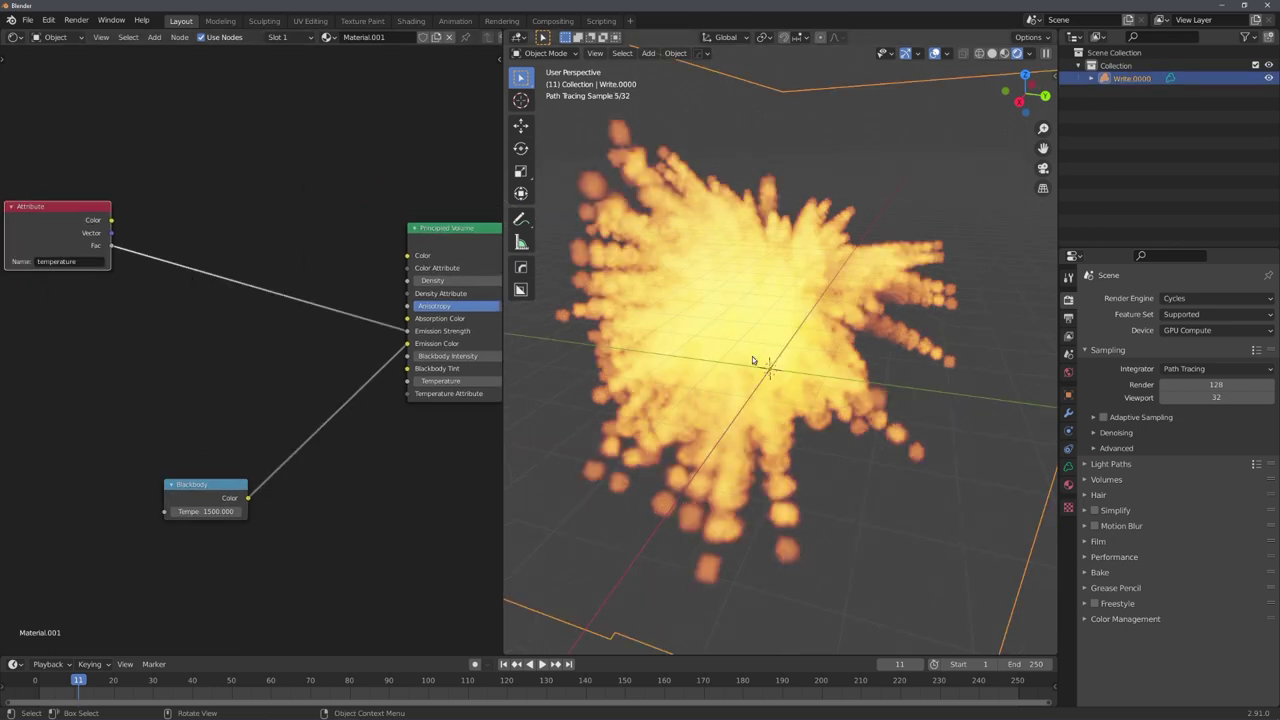
- Set the material's volume interpolation to Cubic
click(1068, 485)
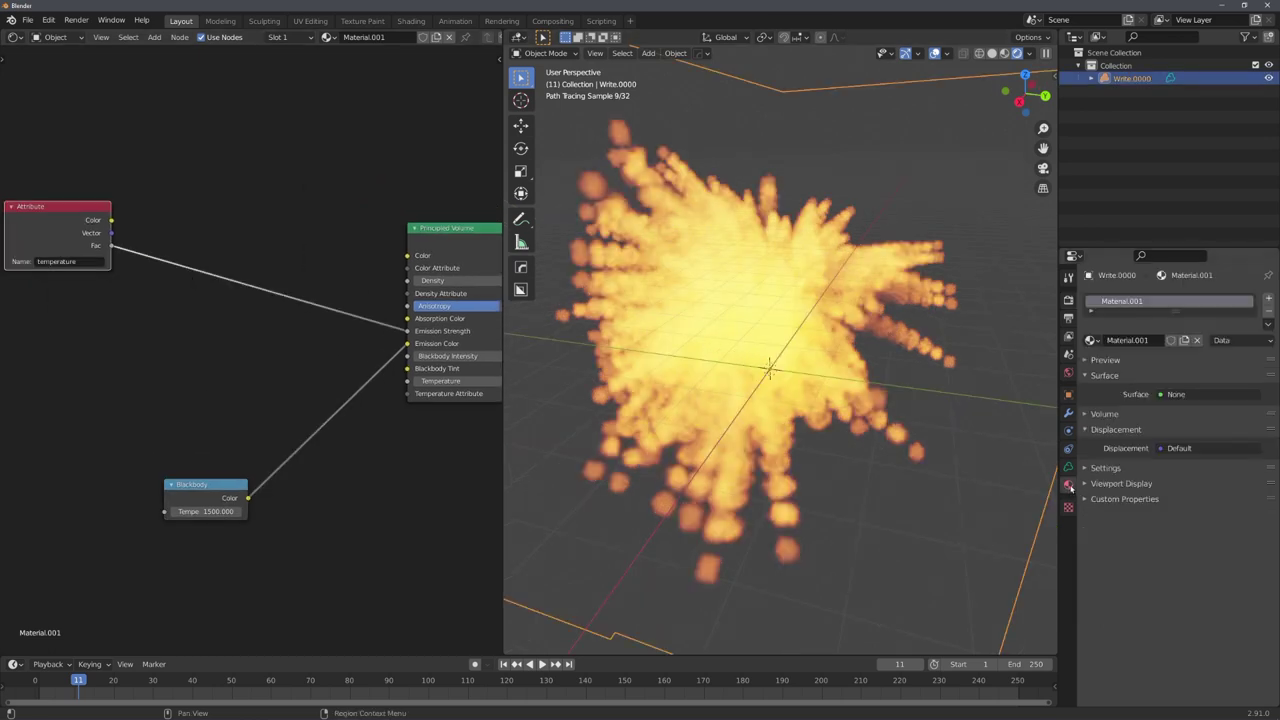
click(1105, 468)
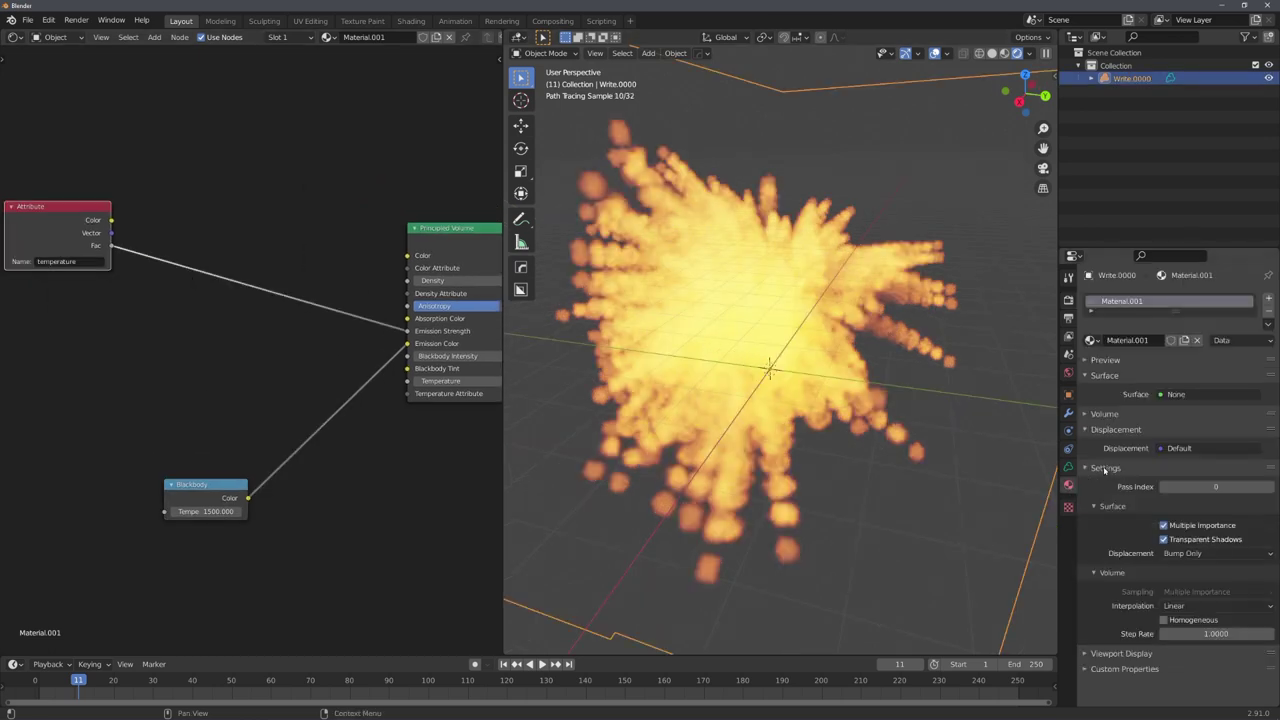
click(1216, 605)
click(1216, 635)
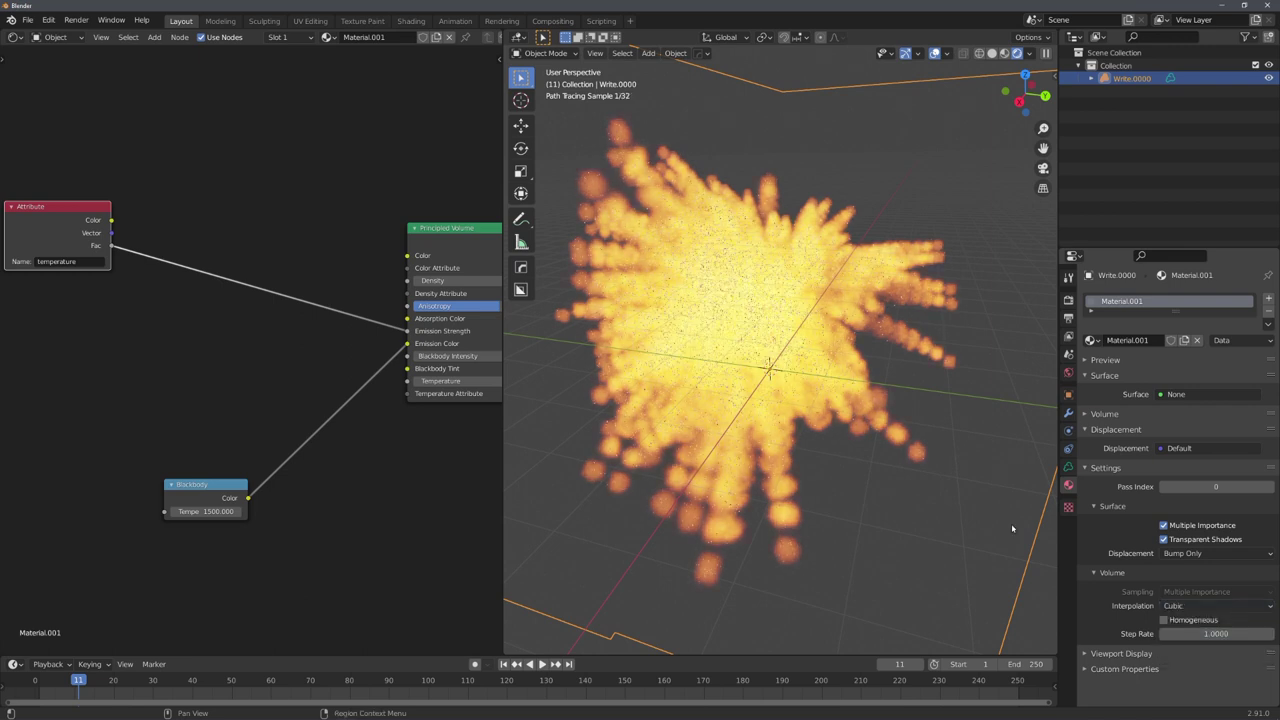
click(651, 141)
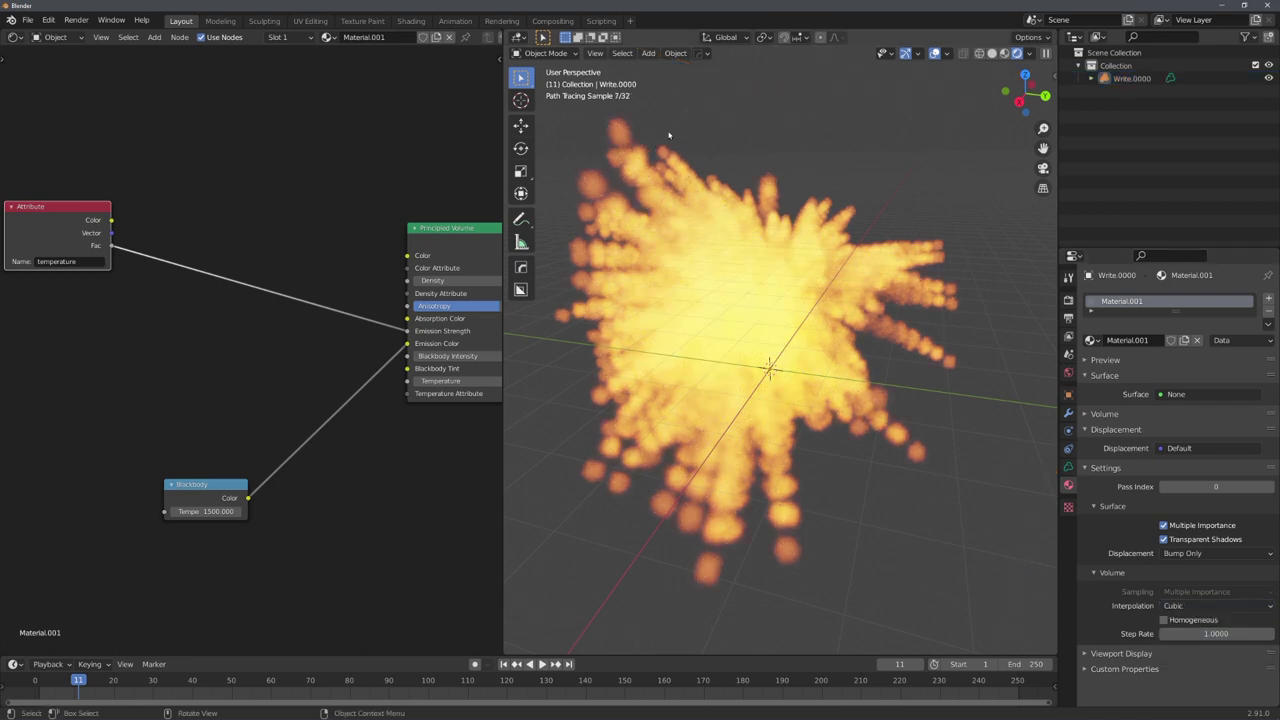
- Insert a Greater Than math node with a threshold of 4 between the temperature attribute and Emission Strength
key(shift+a)
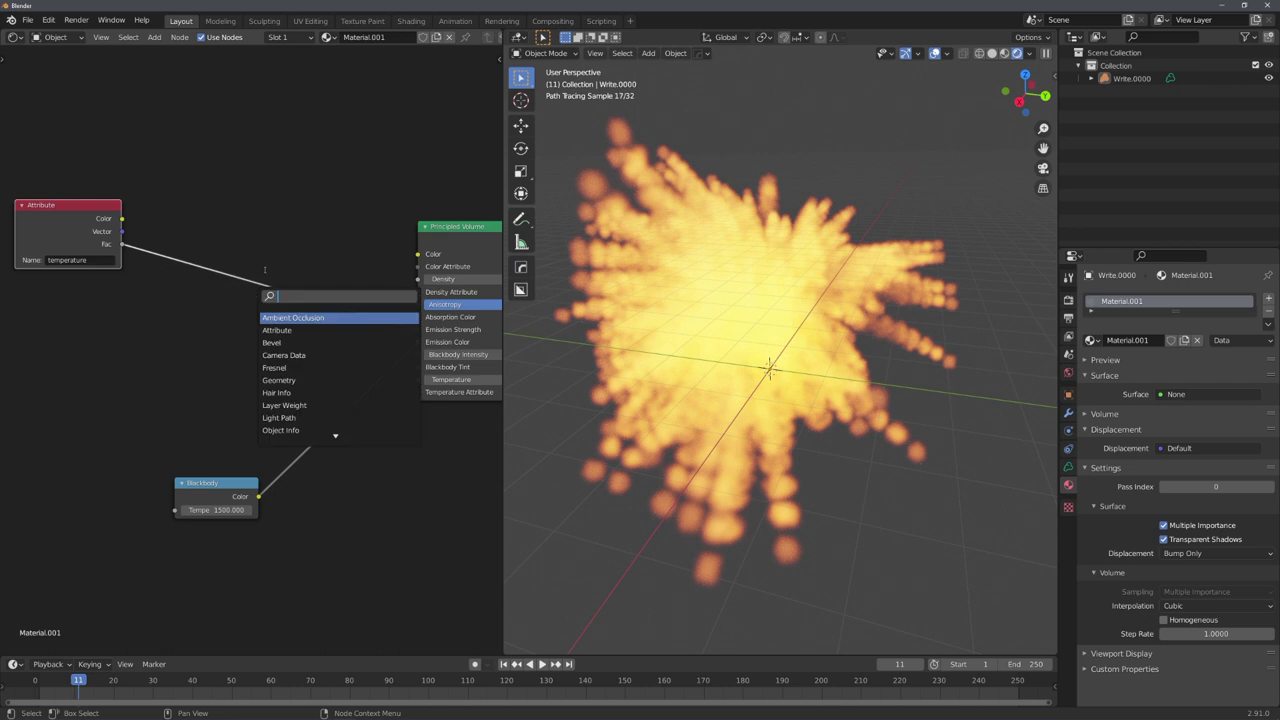
text(math)
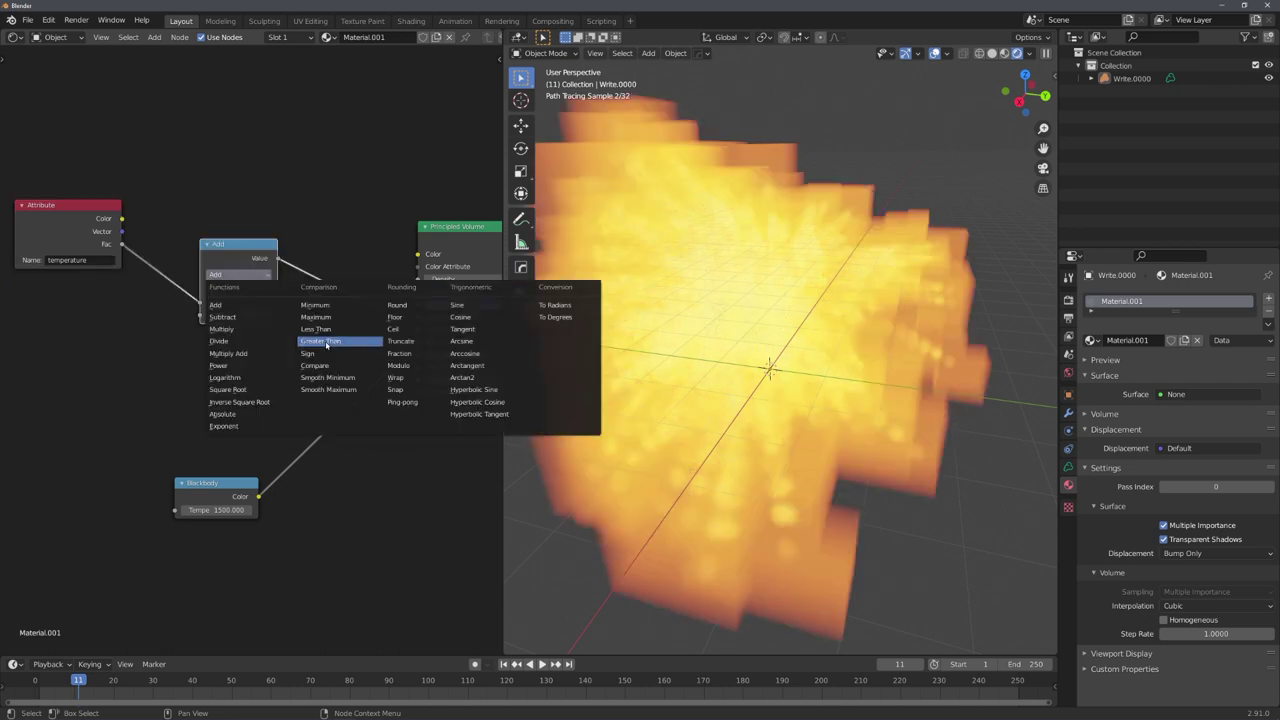
click(325, 342)
click(231, 315)
key(Return)
click(229, 314)
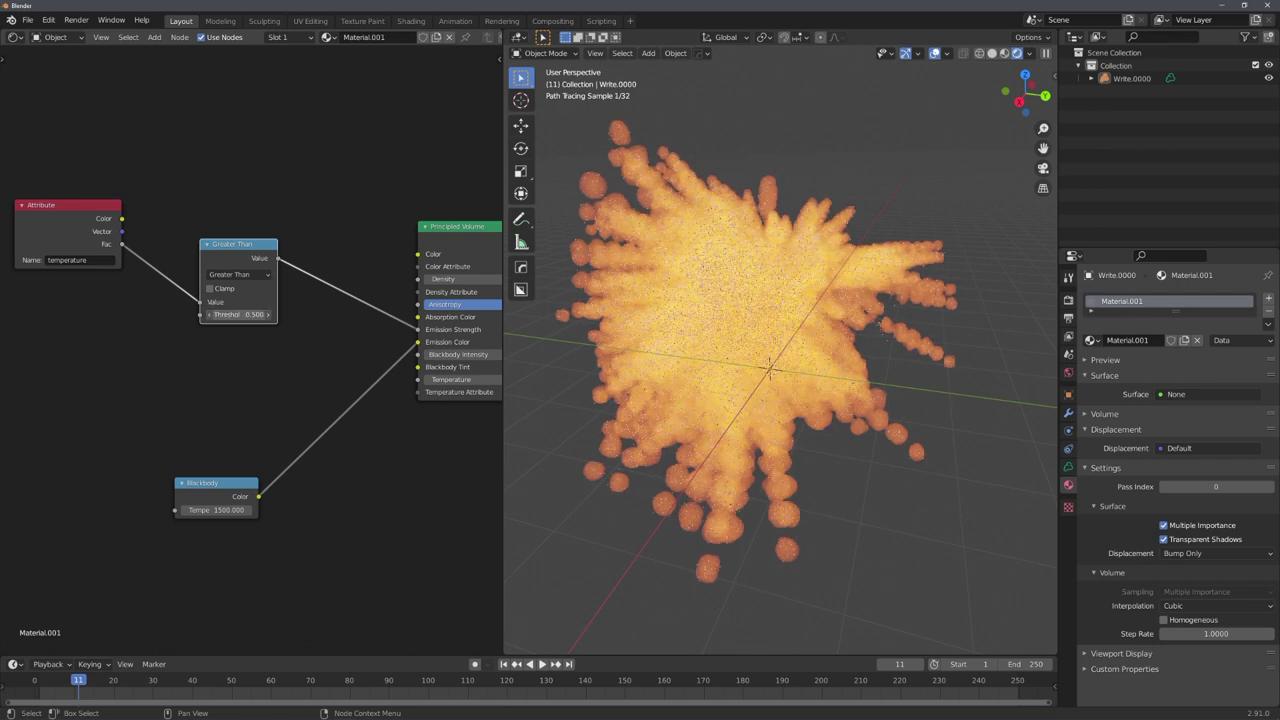
text(4)
key(Return)
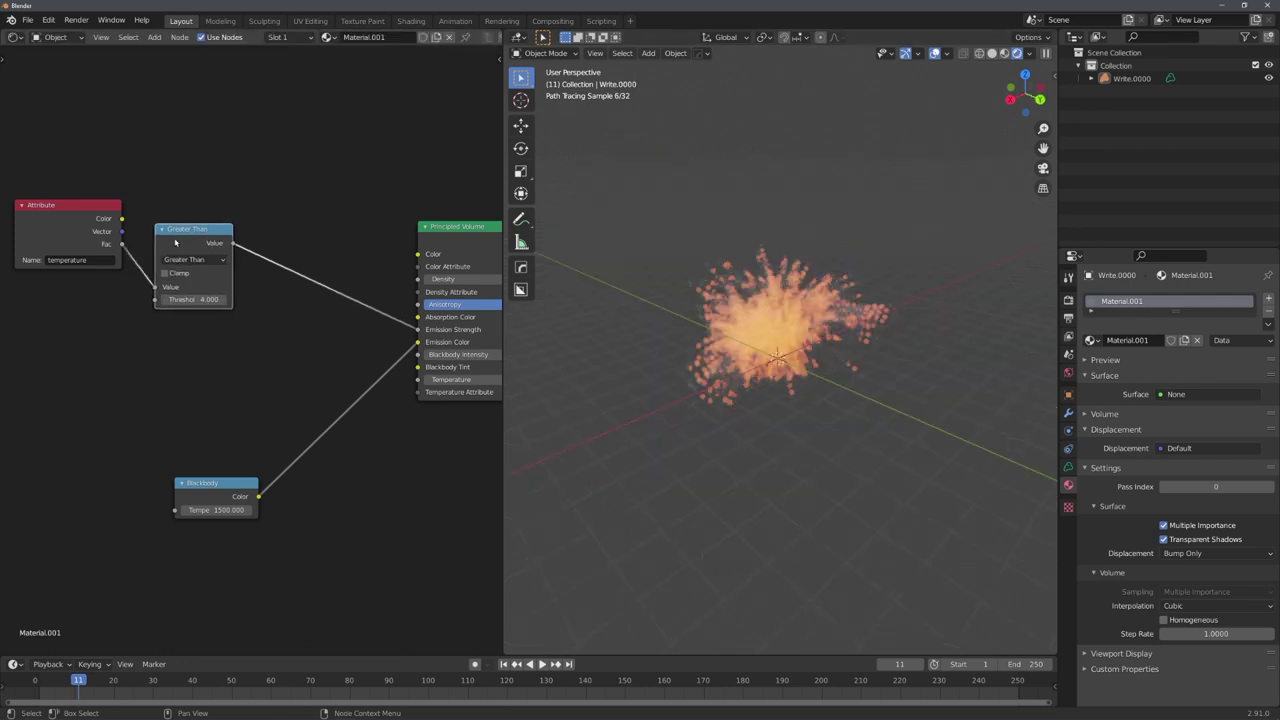
- Set the math node between Greater Than and Emission Strength to Multiply with a value of 10
click(316, 265)
click(300, 310)
click(320, 305)
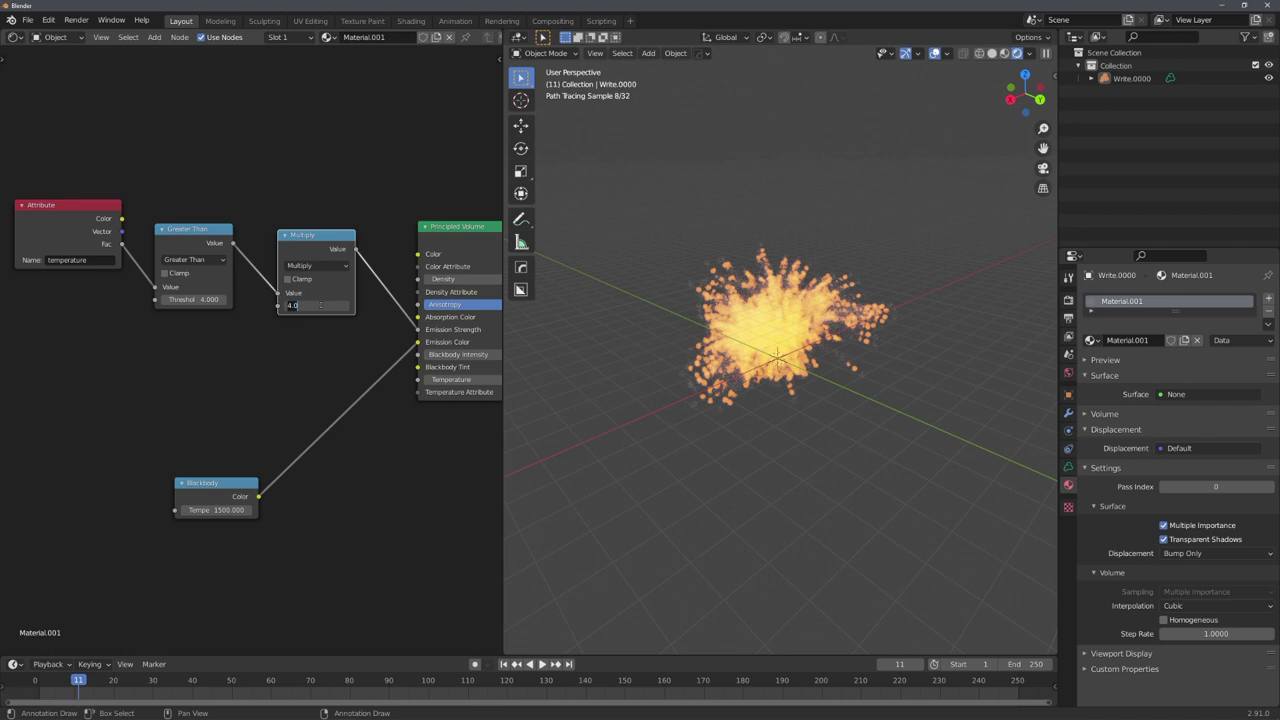
text(10)
key(Return)
- Set the Principled Volume's Density to 25 and edit the Multiply node's value
middle_drag(331, 354, 178, 354)
double_click(369, 290)
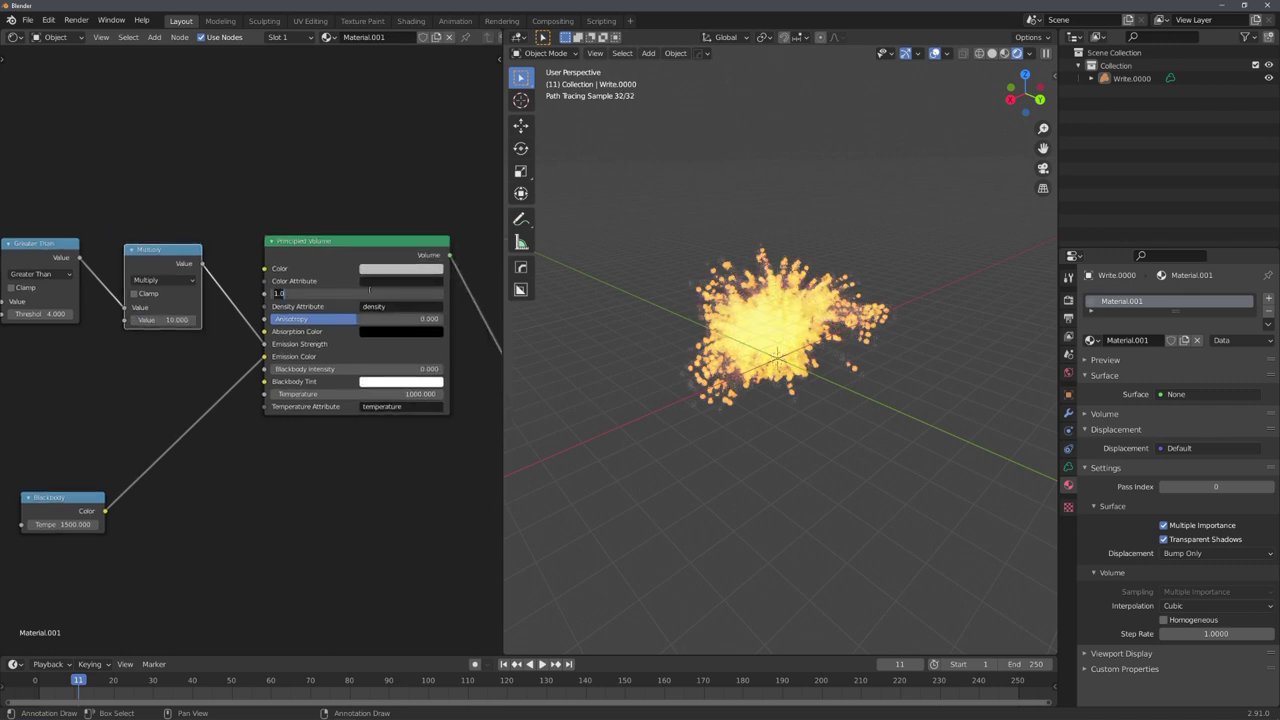
text(25)
key(Return)
double_click(165, 320)
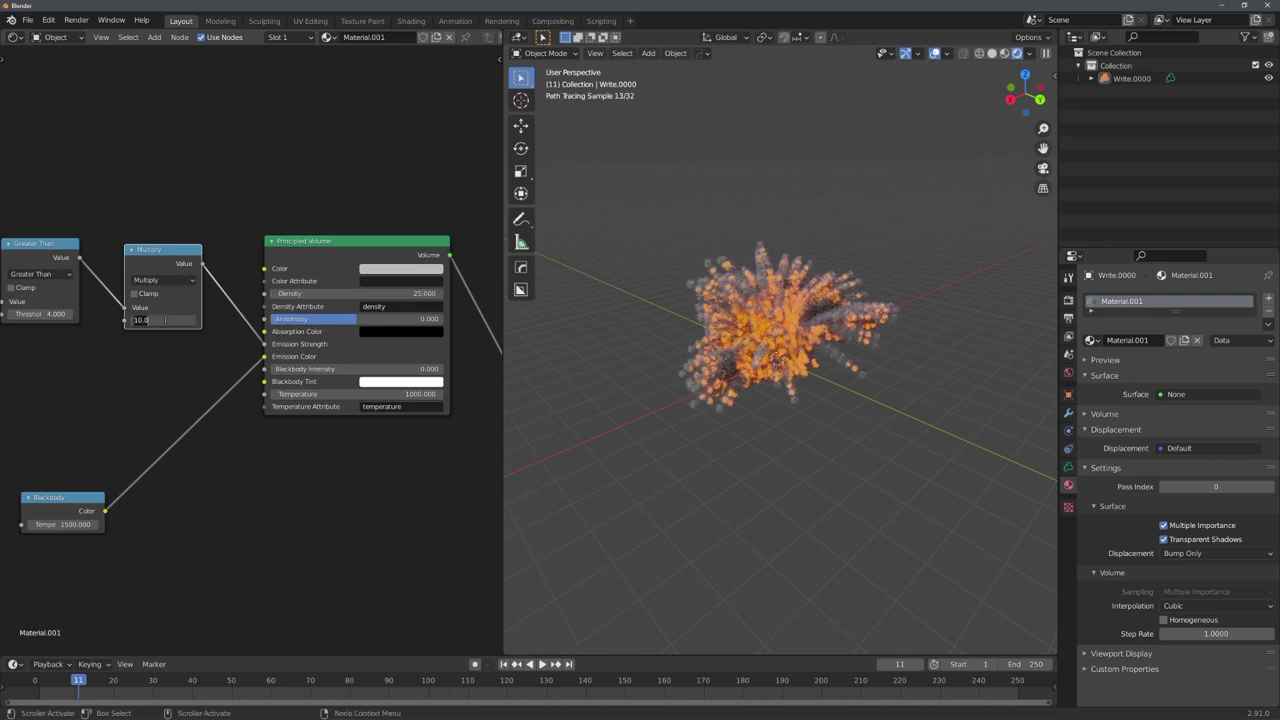
key(Return)
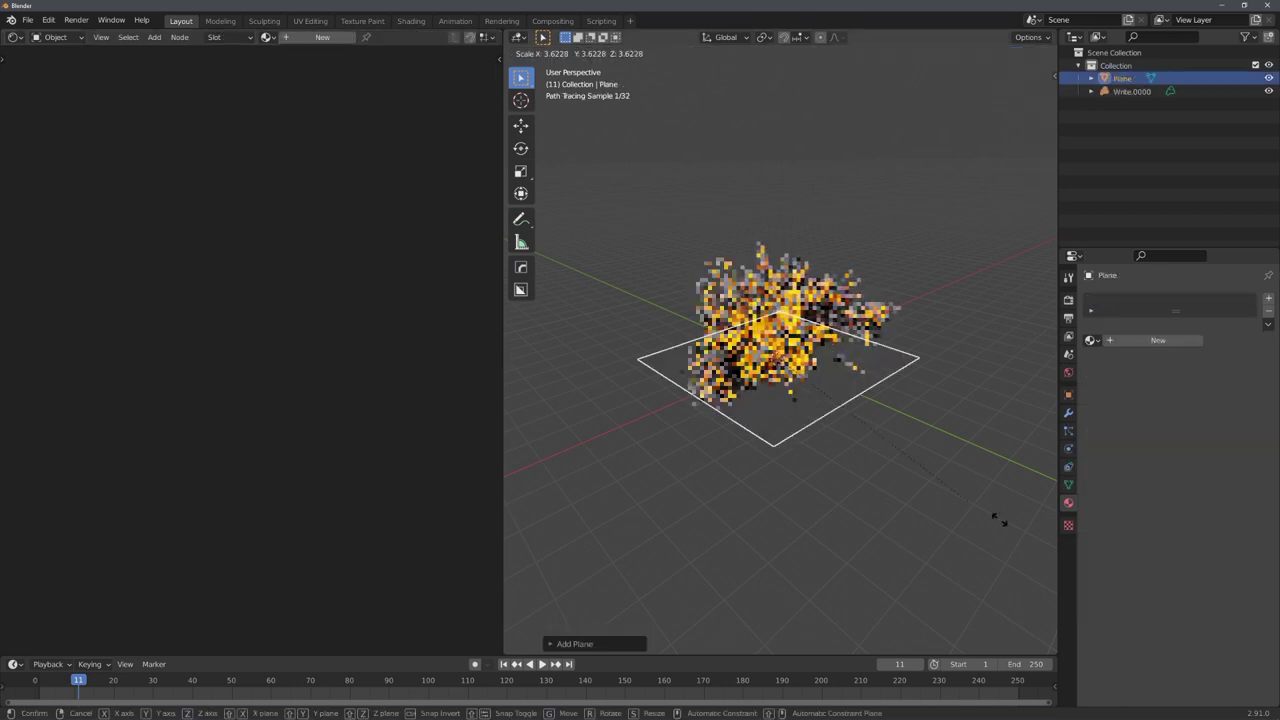
- Add a plane and scale it up into a large ground surface beneath the explosion
key(s)
click(611, 157)
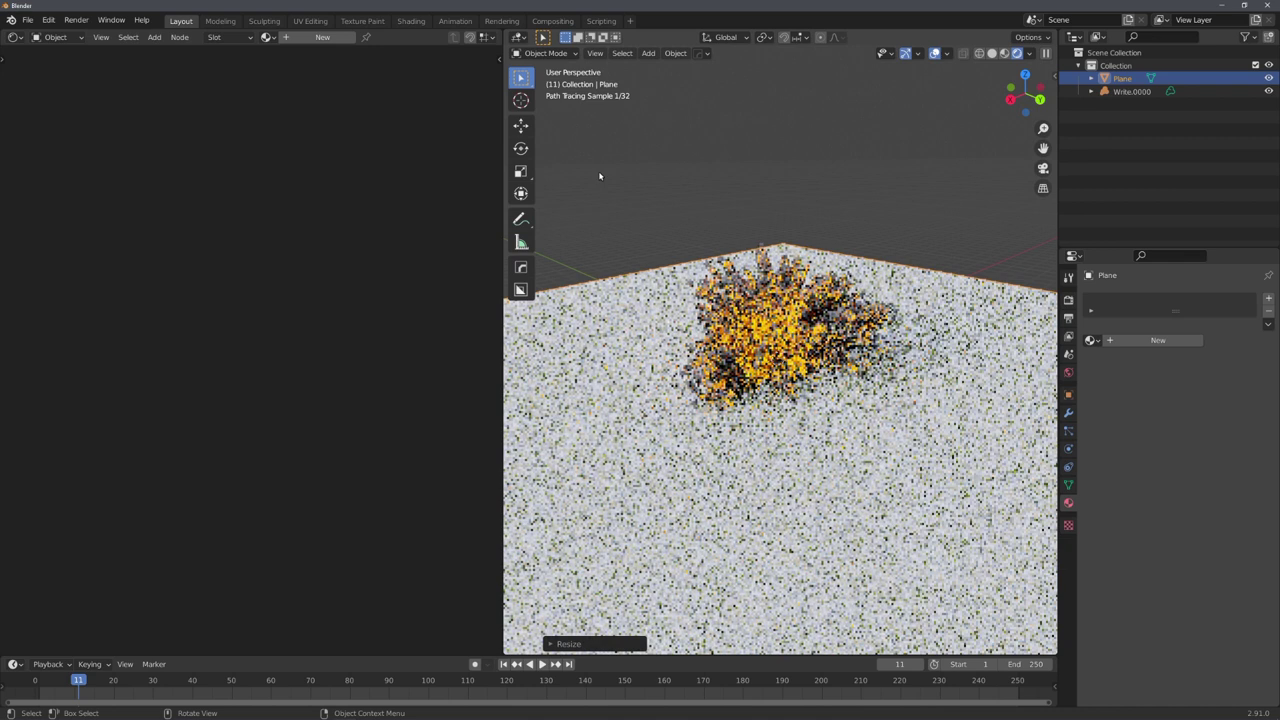
click(607, 208)
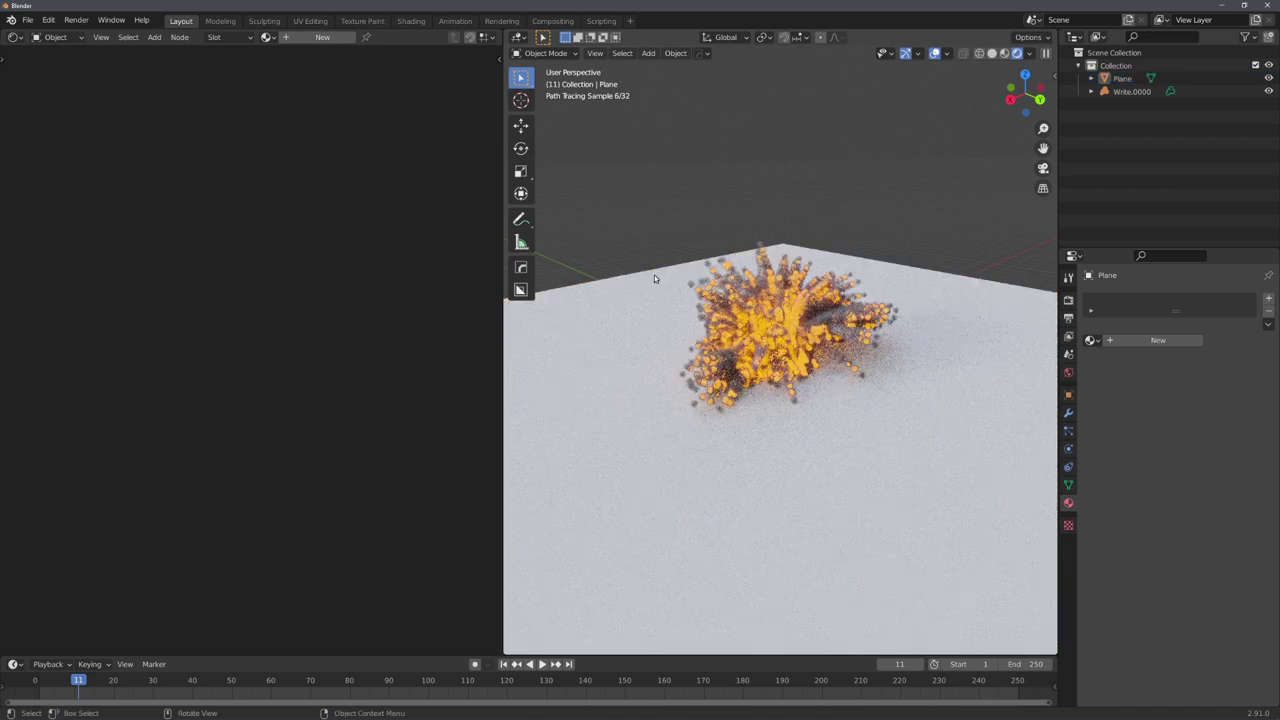